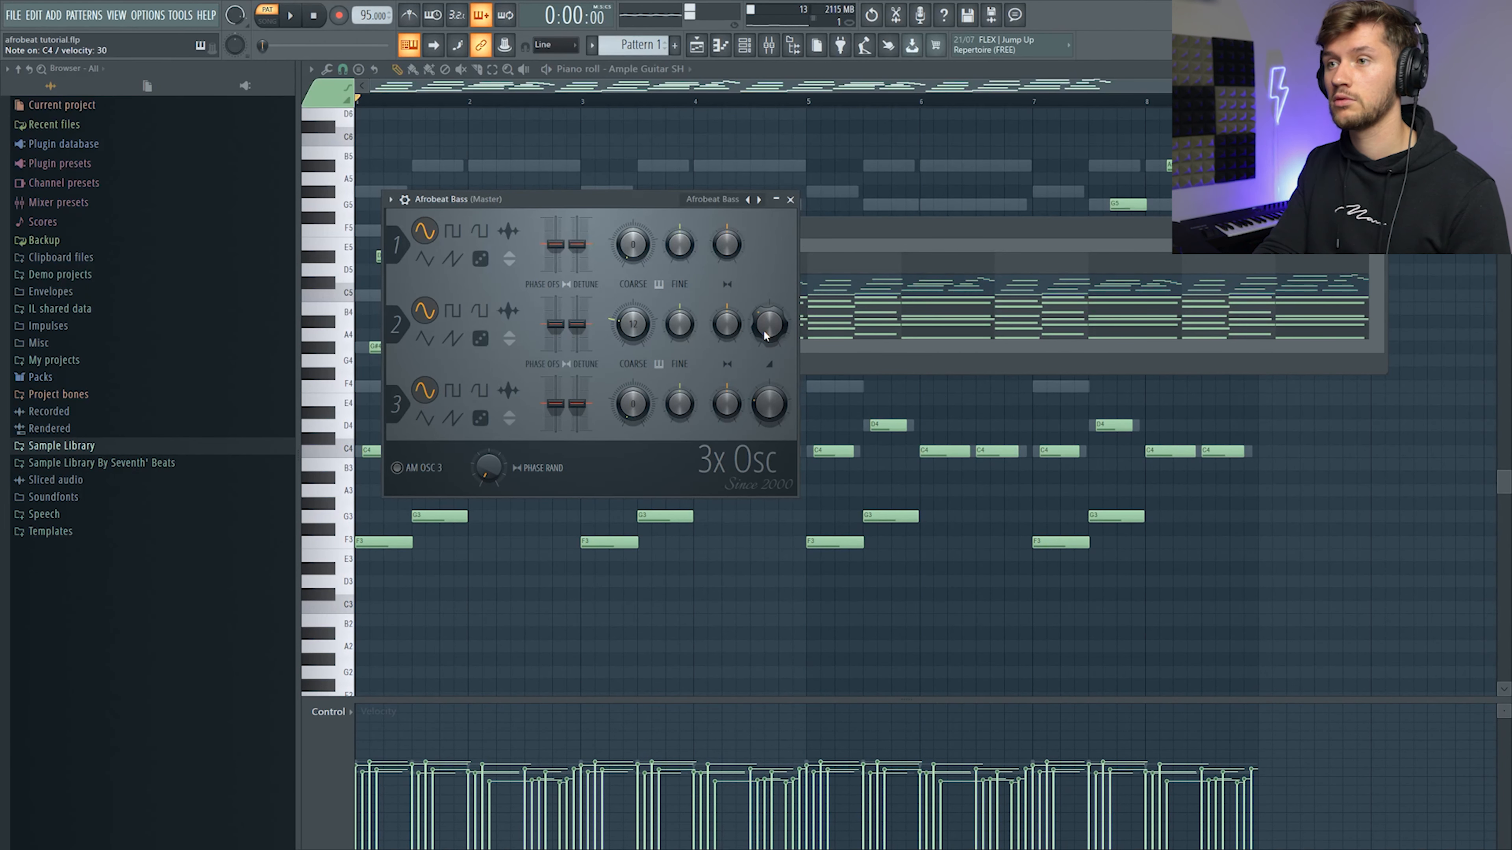
- Play the pattern with the Strings channel muted and the Paino channel enabled, then stop playback
key(space)
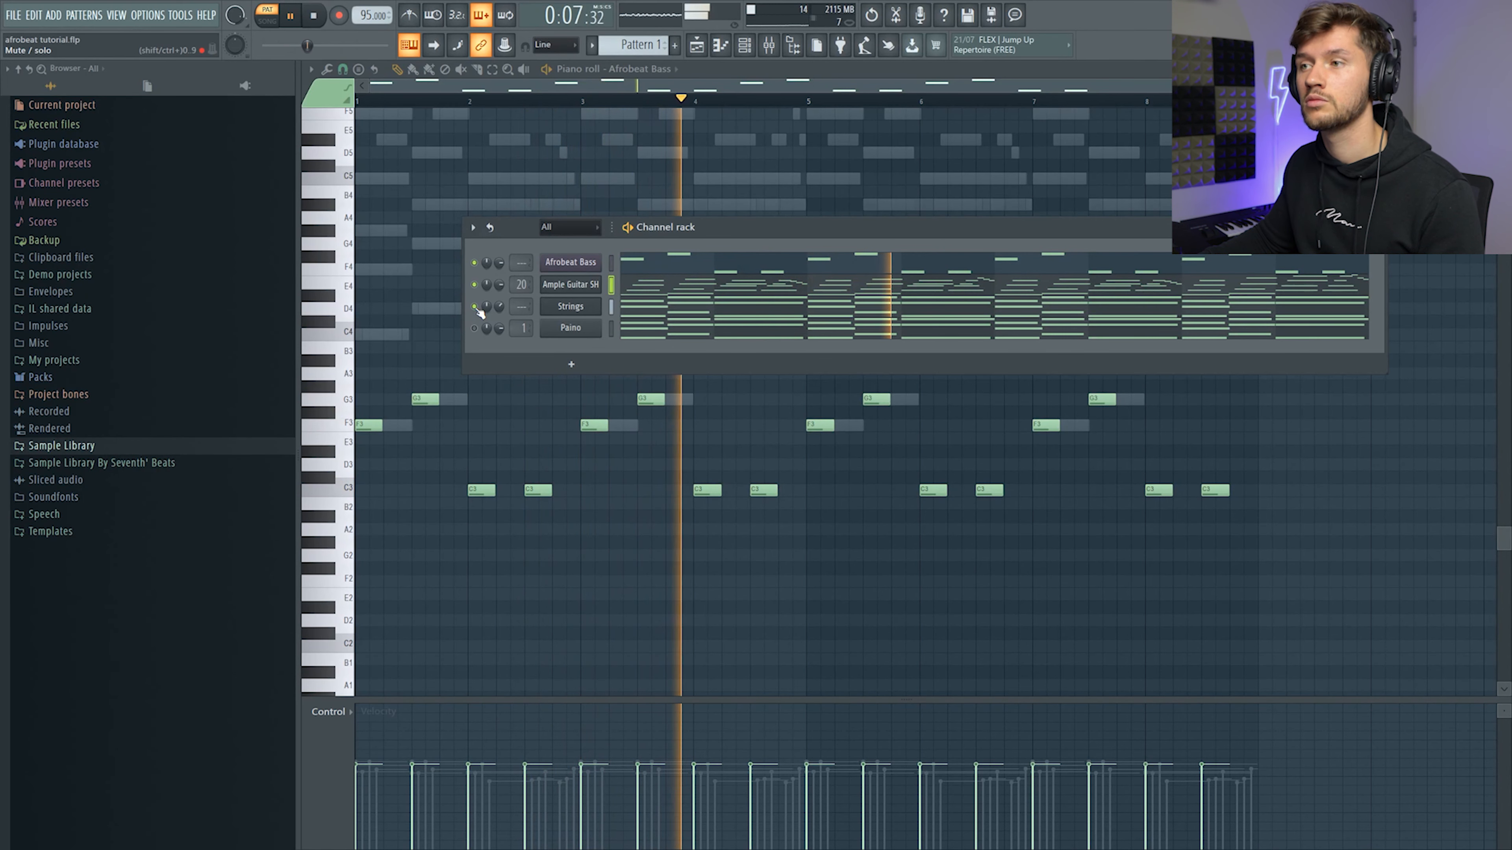
click(475, 308)
click(474, 329)
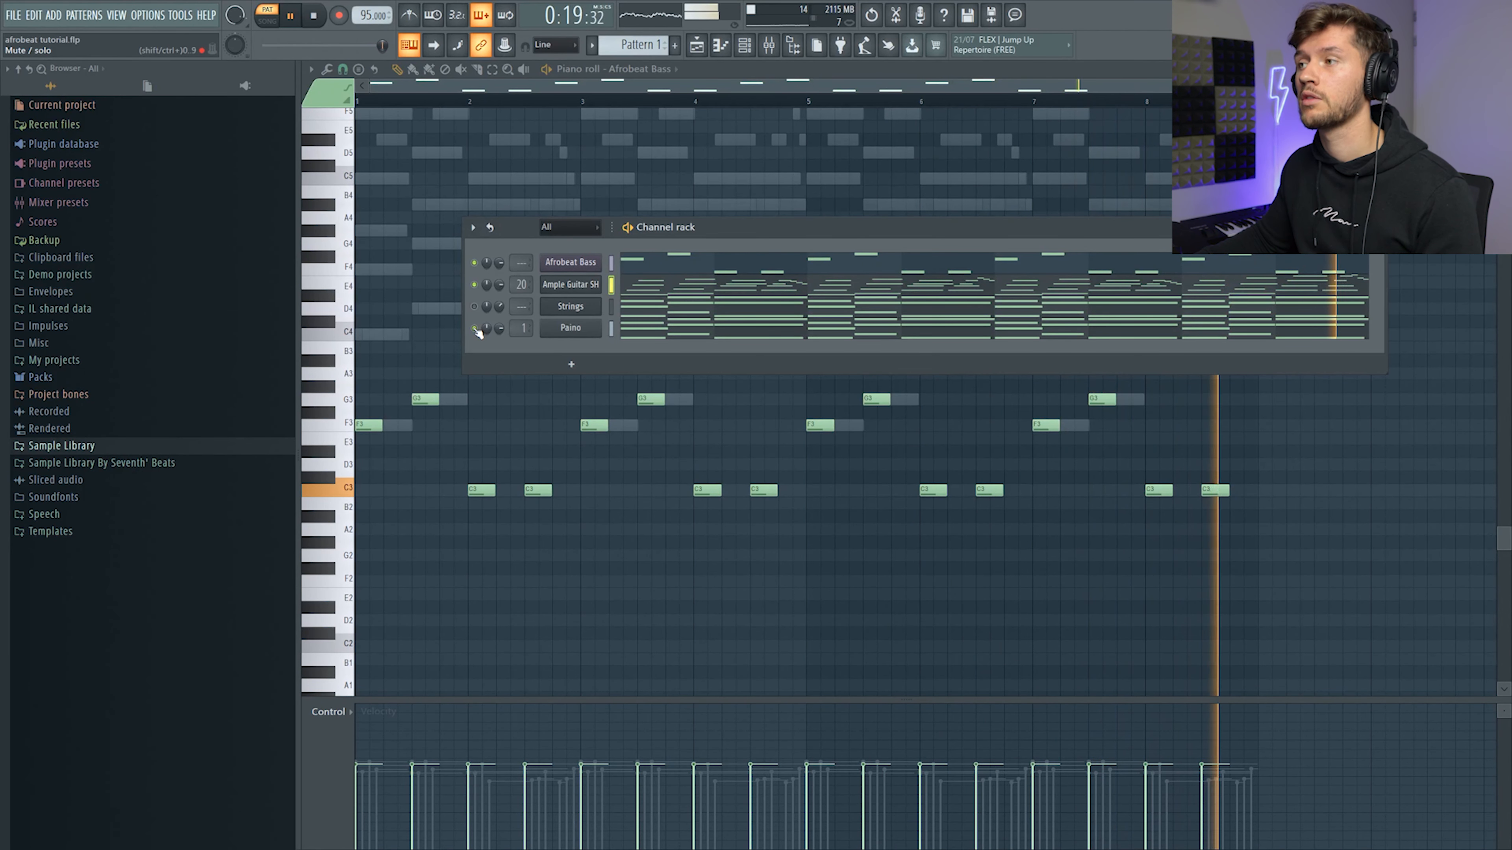
key(space)
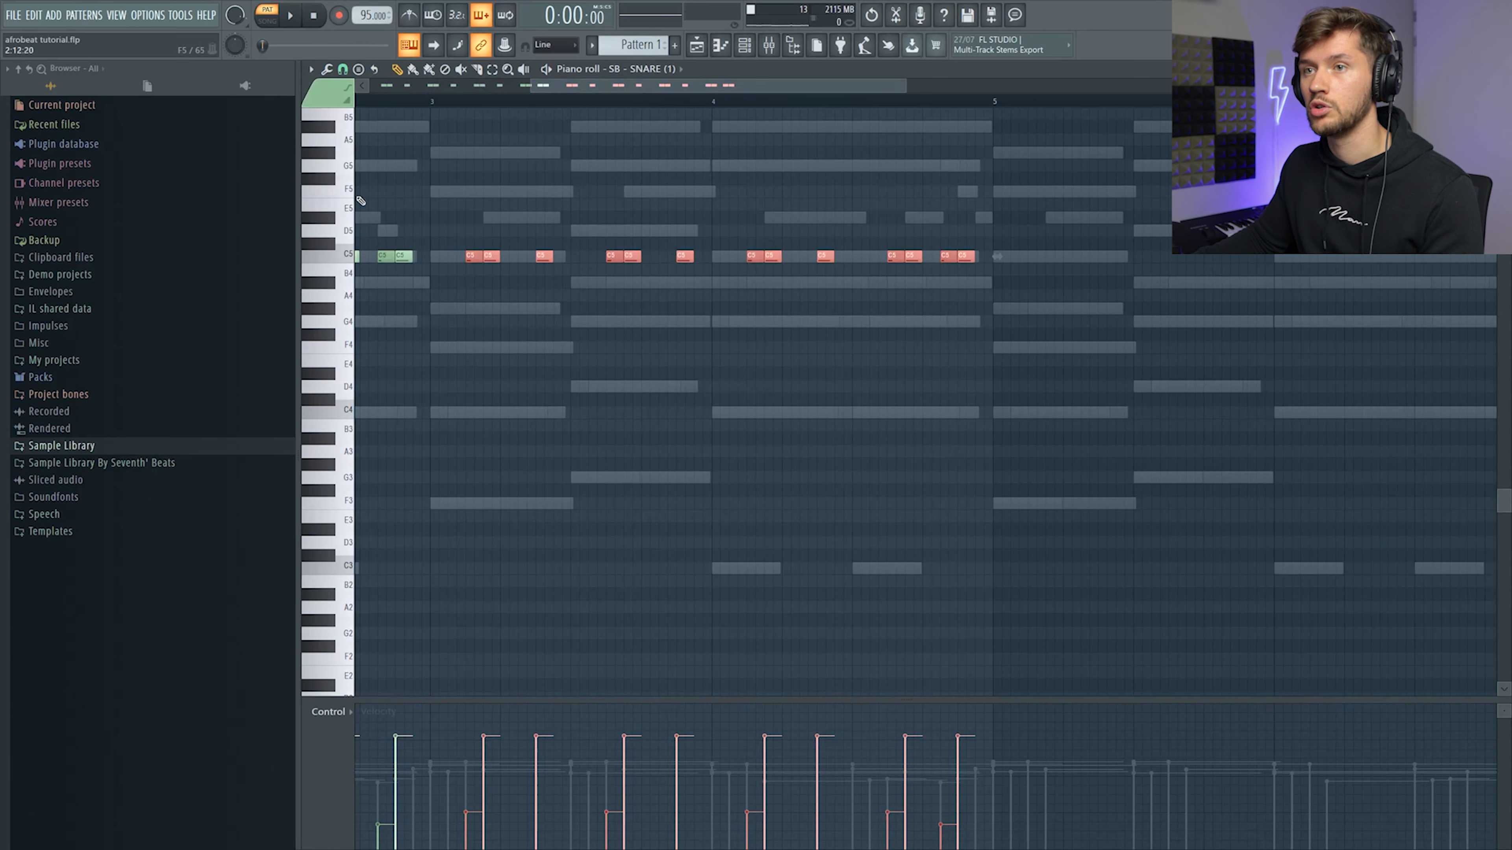
- Fill the pattern with repeats of the SB - SNARE (1) notes and open the SB - SNARE (8) sampler settings
drag(660, 85, 595, 91)
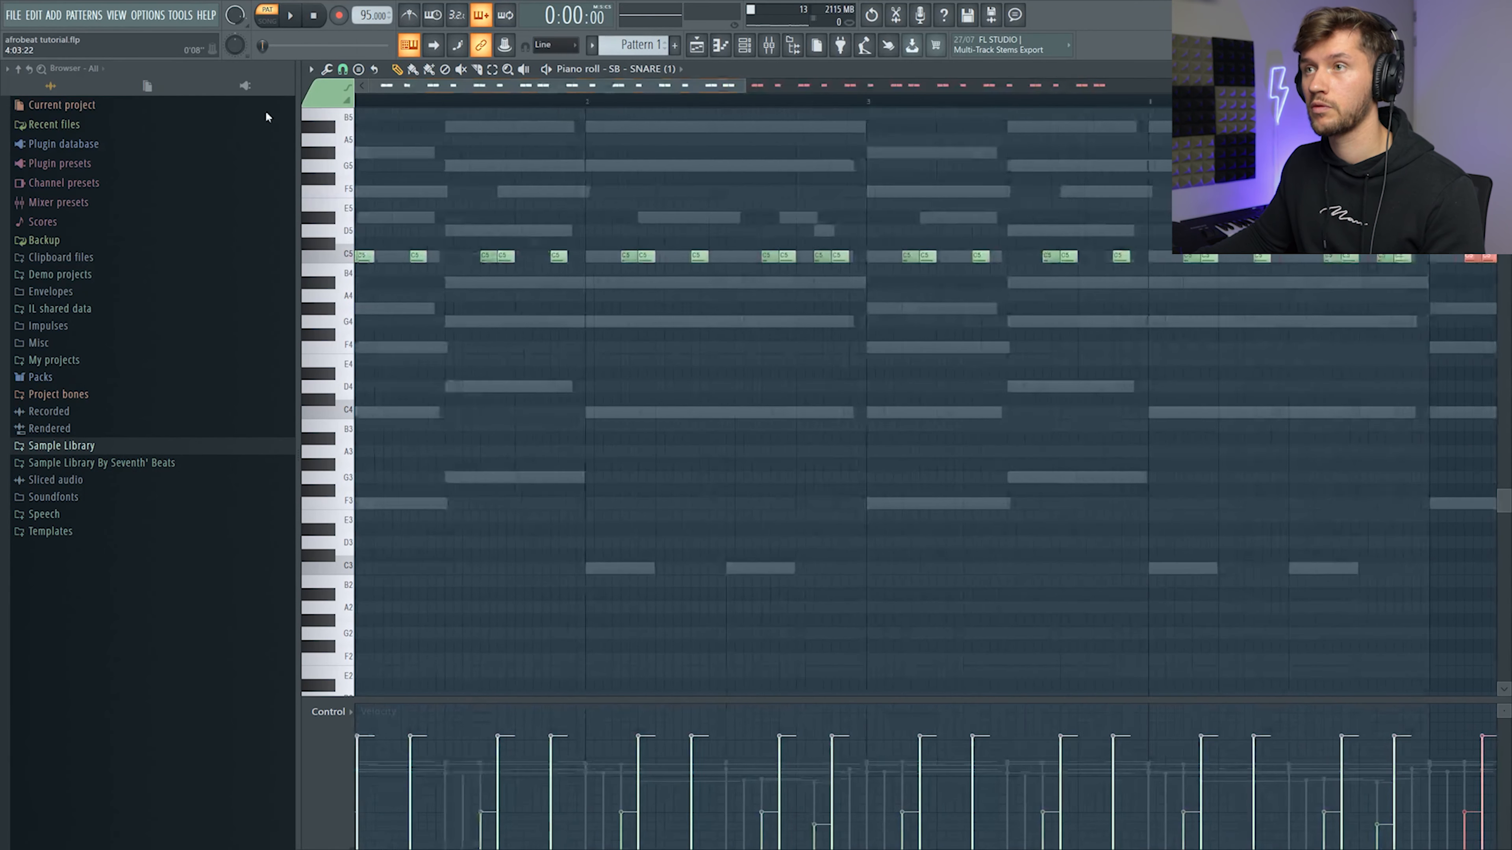
click(744, 45)
click(589, 373)
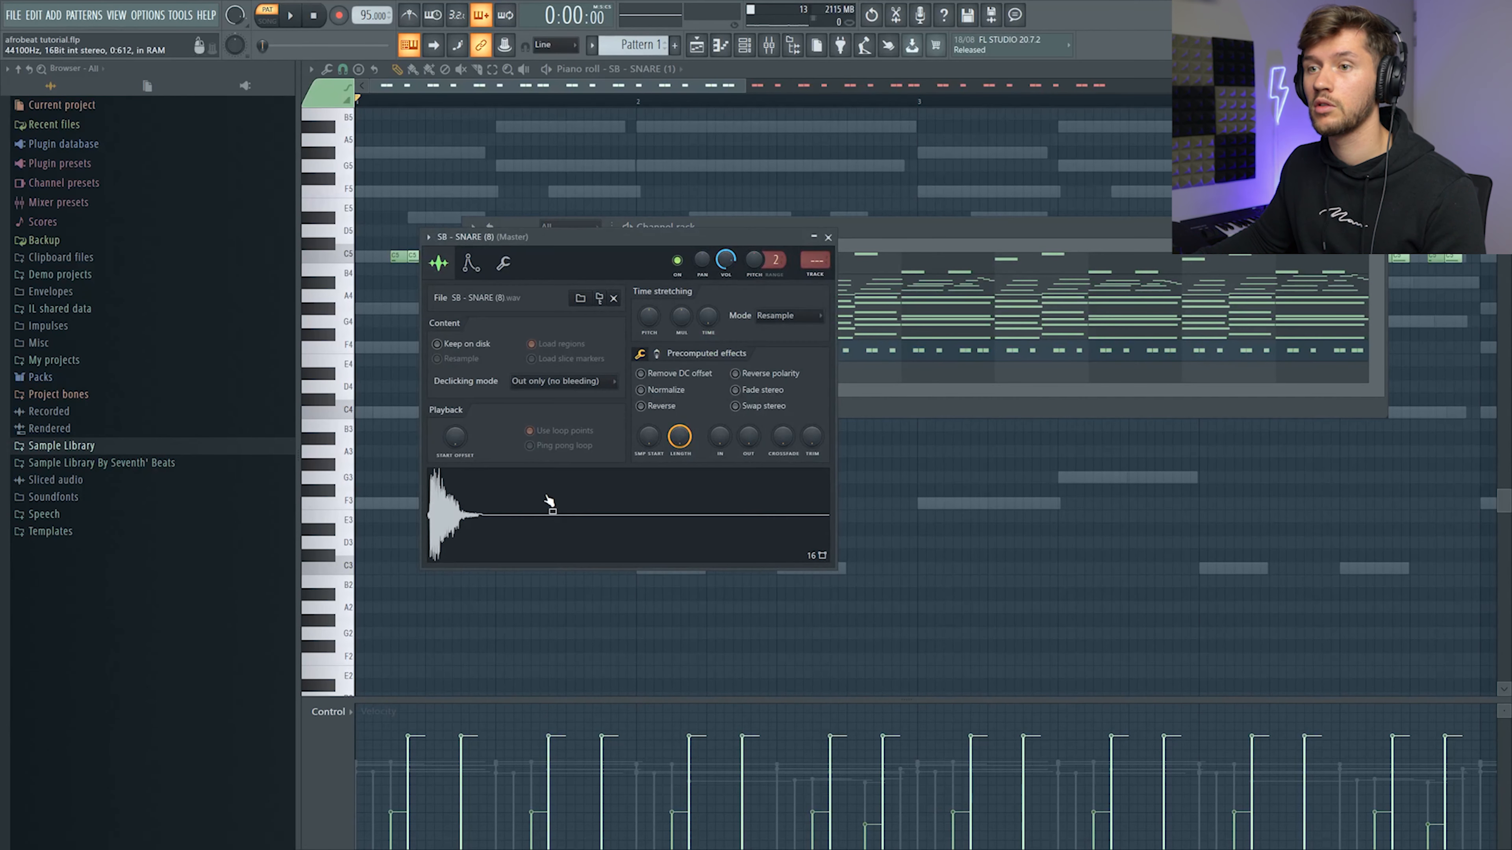
click(885, 229)
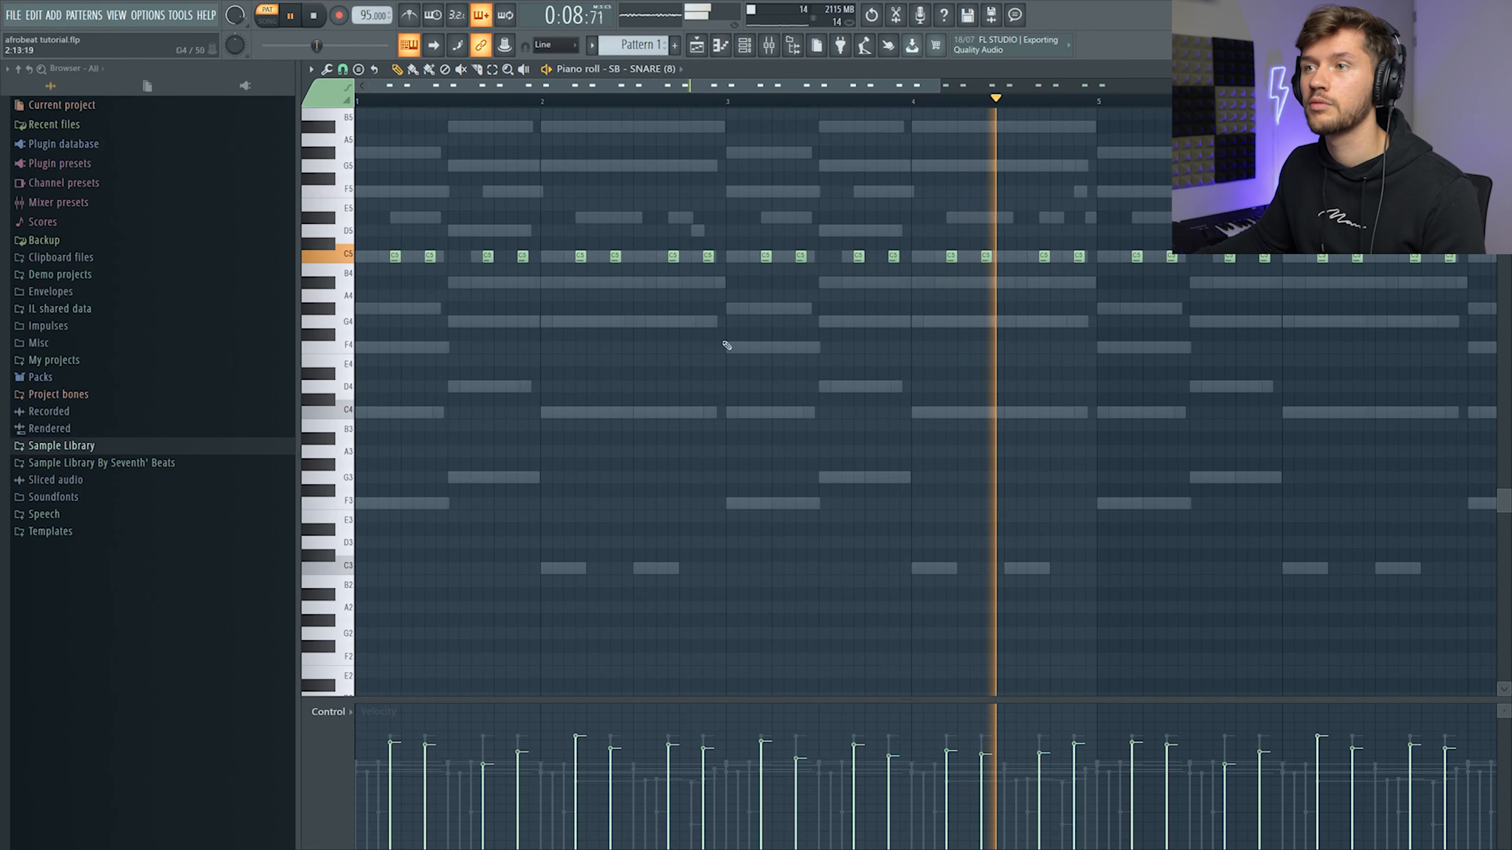
- Adjust the length and fade-out of the SB - SNARE (8) sample and play the pattern to check it
scroll(885, 92, down, 2)
key(space)
click(740, 47)
click(572, 370)
click(592, 517)
drag(749, 437, 684, 491)
key(space)
click(869, 222)
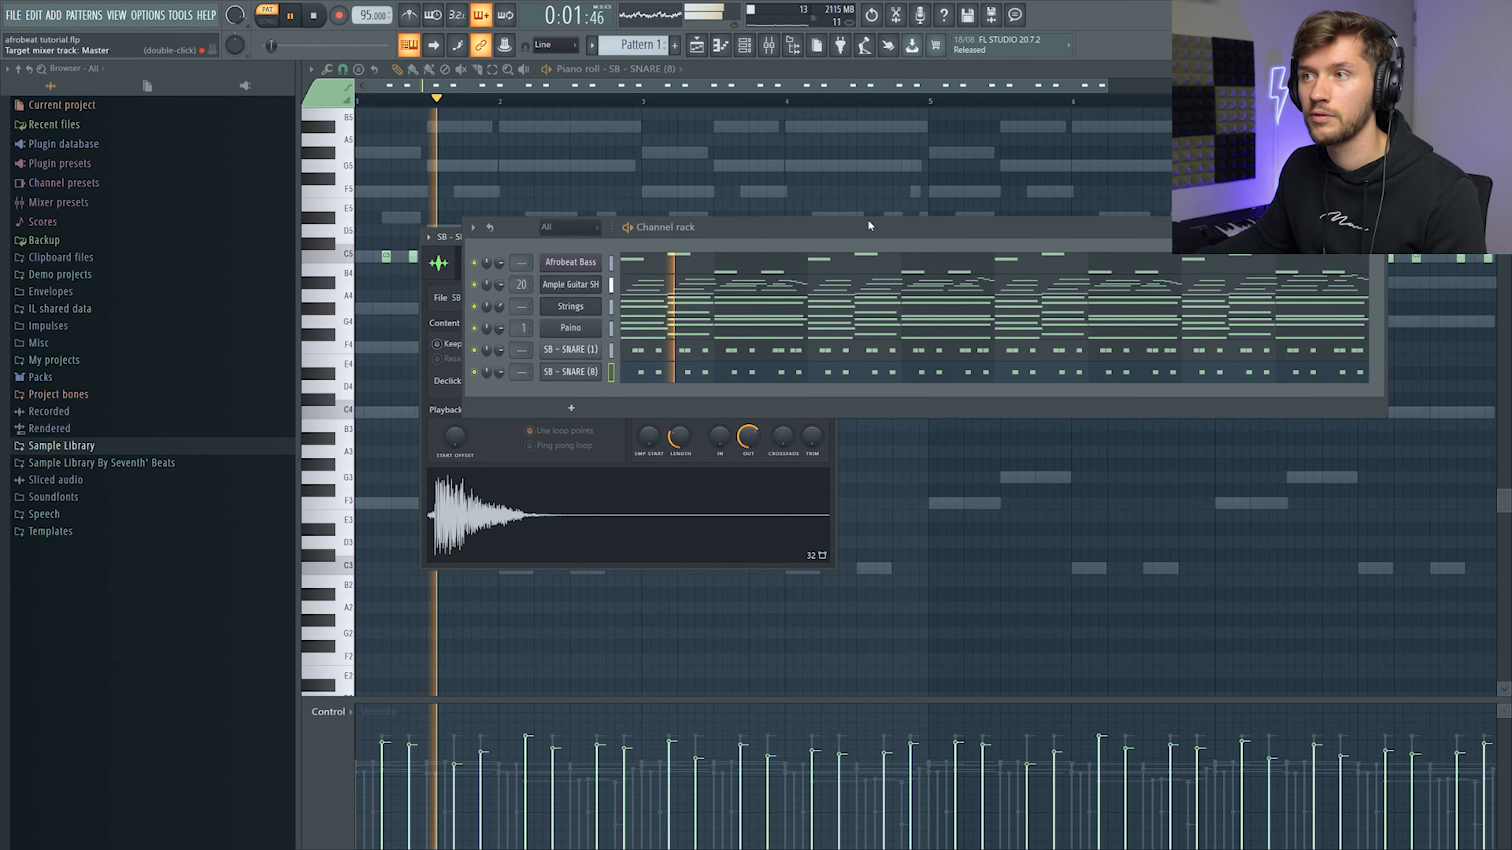
- Set the SB - SNARE (8) channel volume to 63%
click(575, 374)
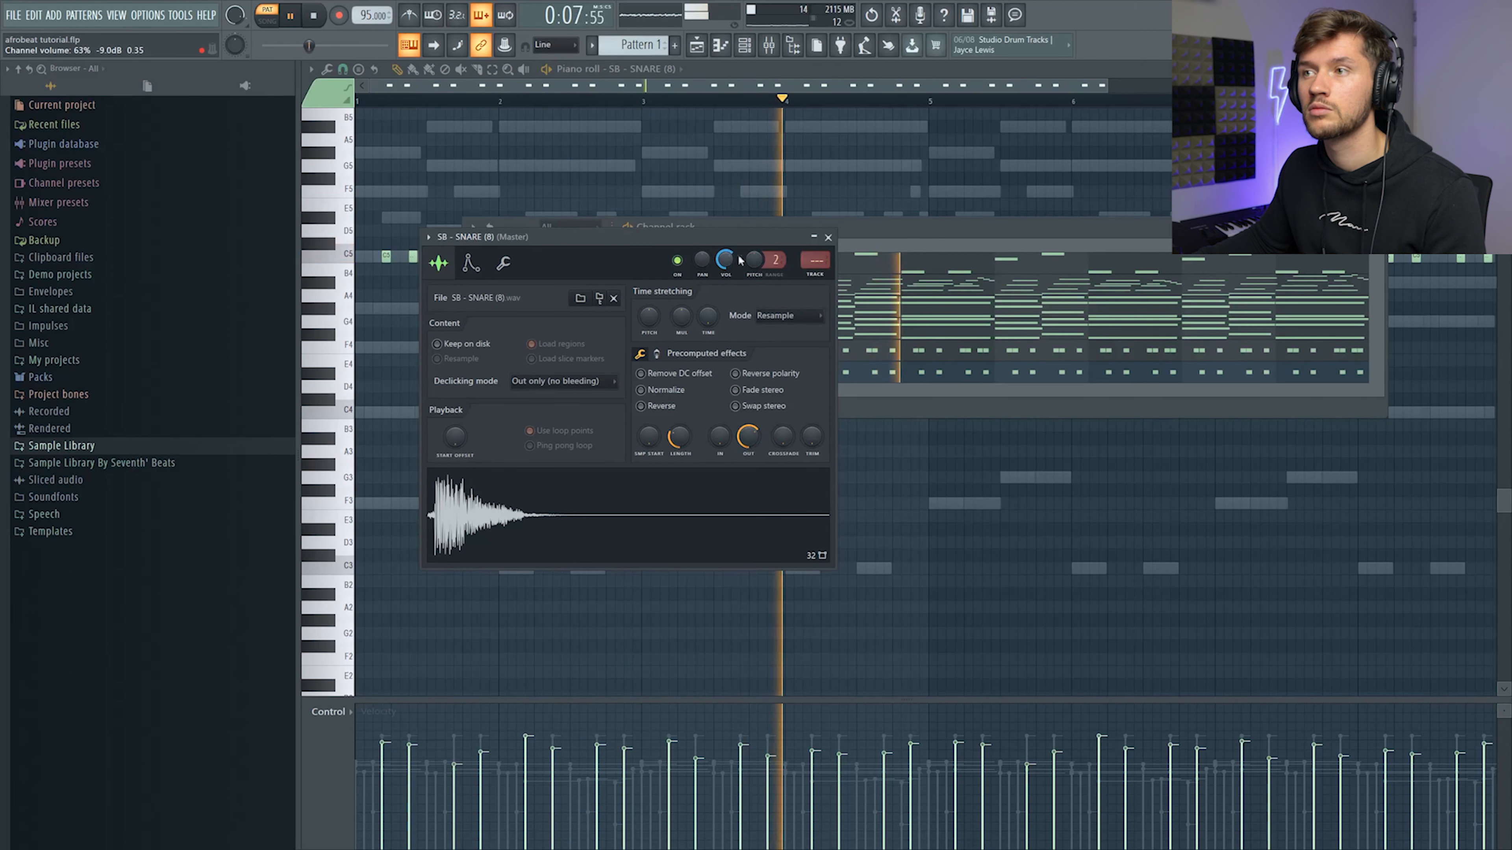
click(950, 227)
key(space)
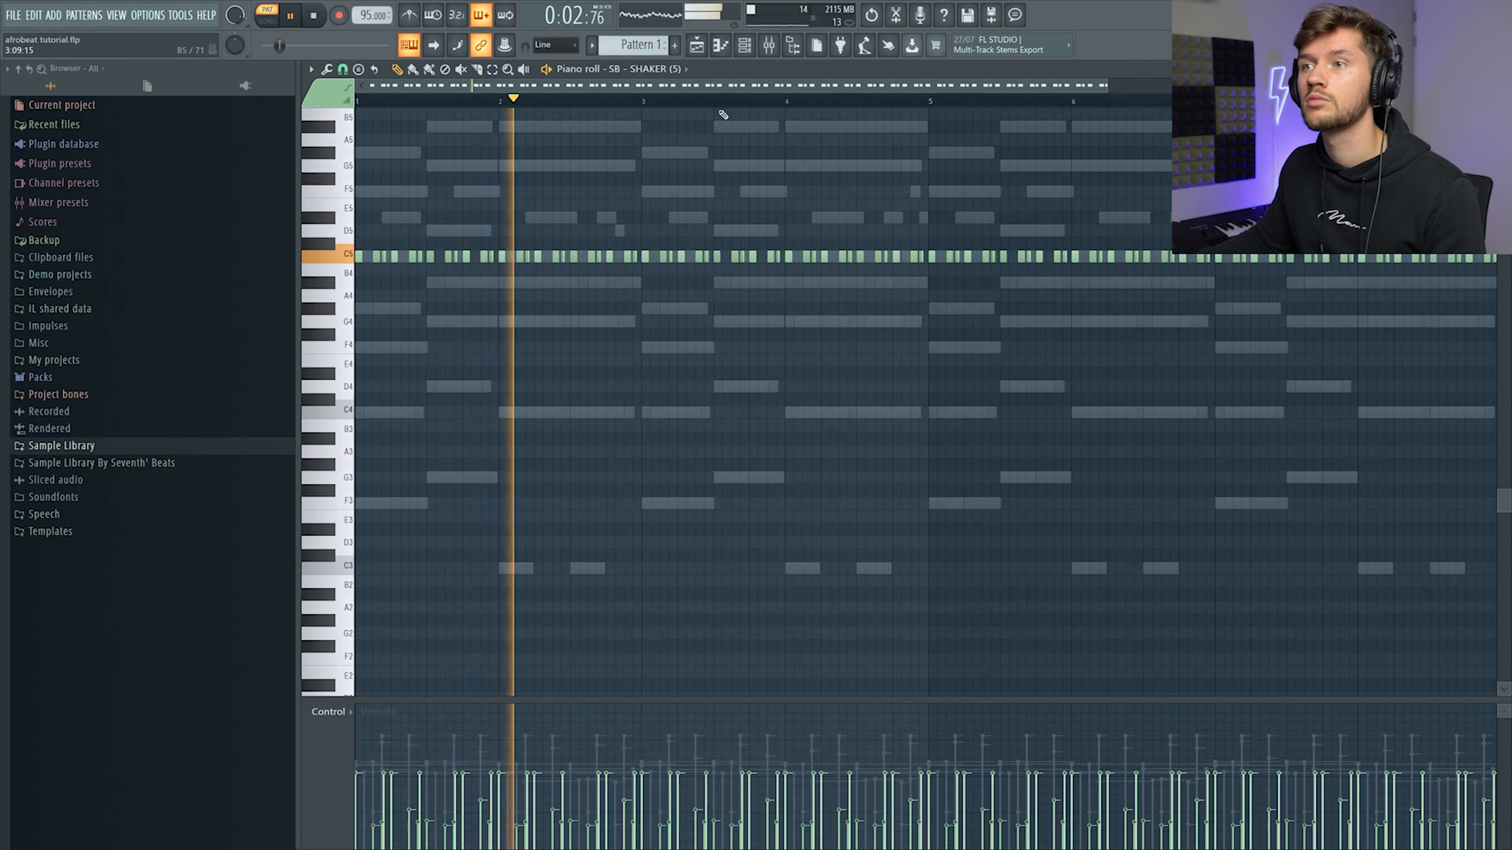
- Adjust the SB - SHAKER (5) sample in its sampler settings and audition it in the pattern
click(744, 44)
click(571, 393)
key(space)
drag(767, 457, 767, 420)
key(space)
click(902, 229)
key(space)
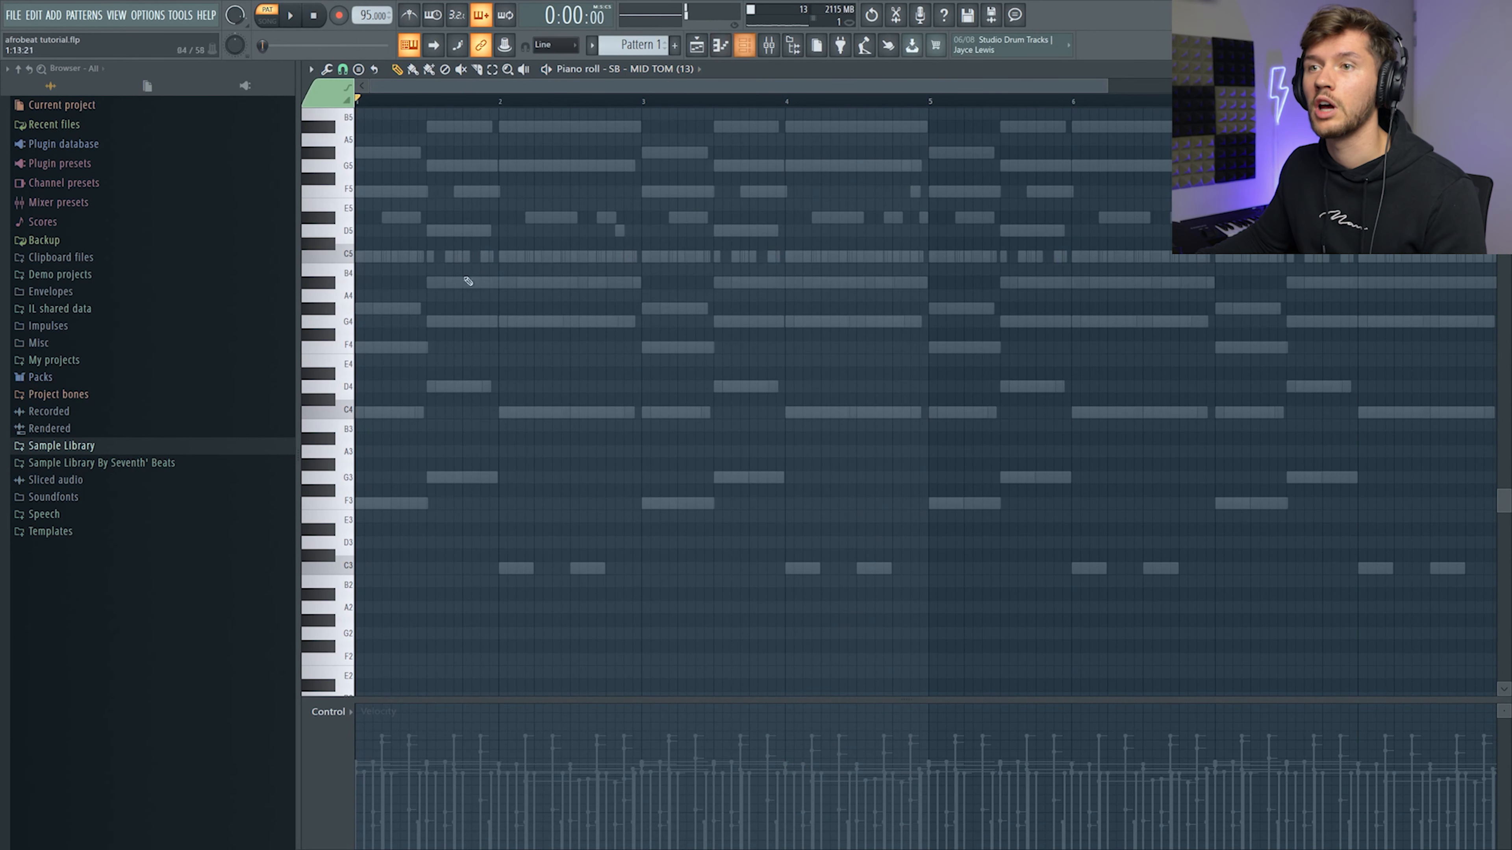
- Place a C5 note near the end of bar 1 for SB - MID TOM (13) and raise its velocity
click(451, 245)
drag(487, 251, 480, 258)
drag(480, 808, 483, 740)
key(space)
- Add the same C5 tom hit near the end of bars 2 to 4 and duplicate the four-bar phrase into bars 5 to 8
click(627, 257)
click(775, 257)
drag(775, 257, 771, 257)
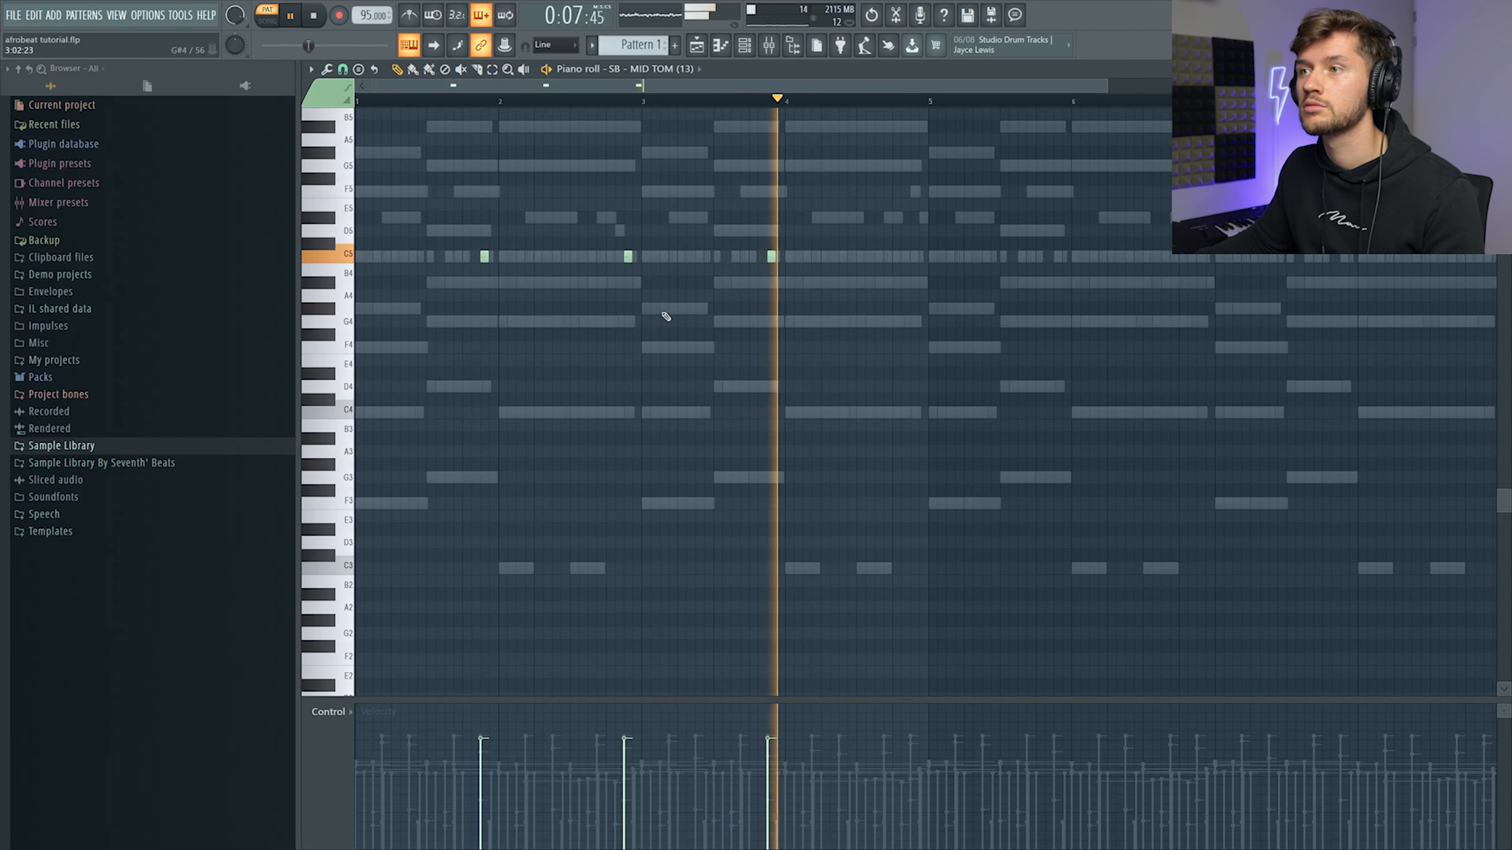
click(914, 256)
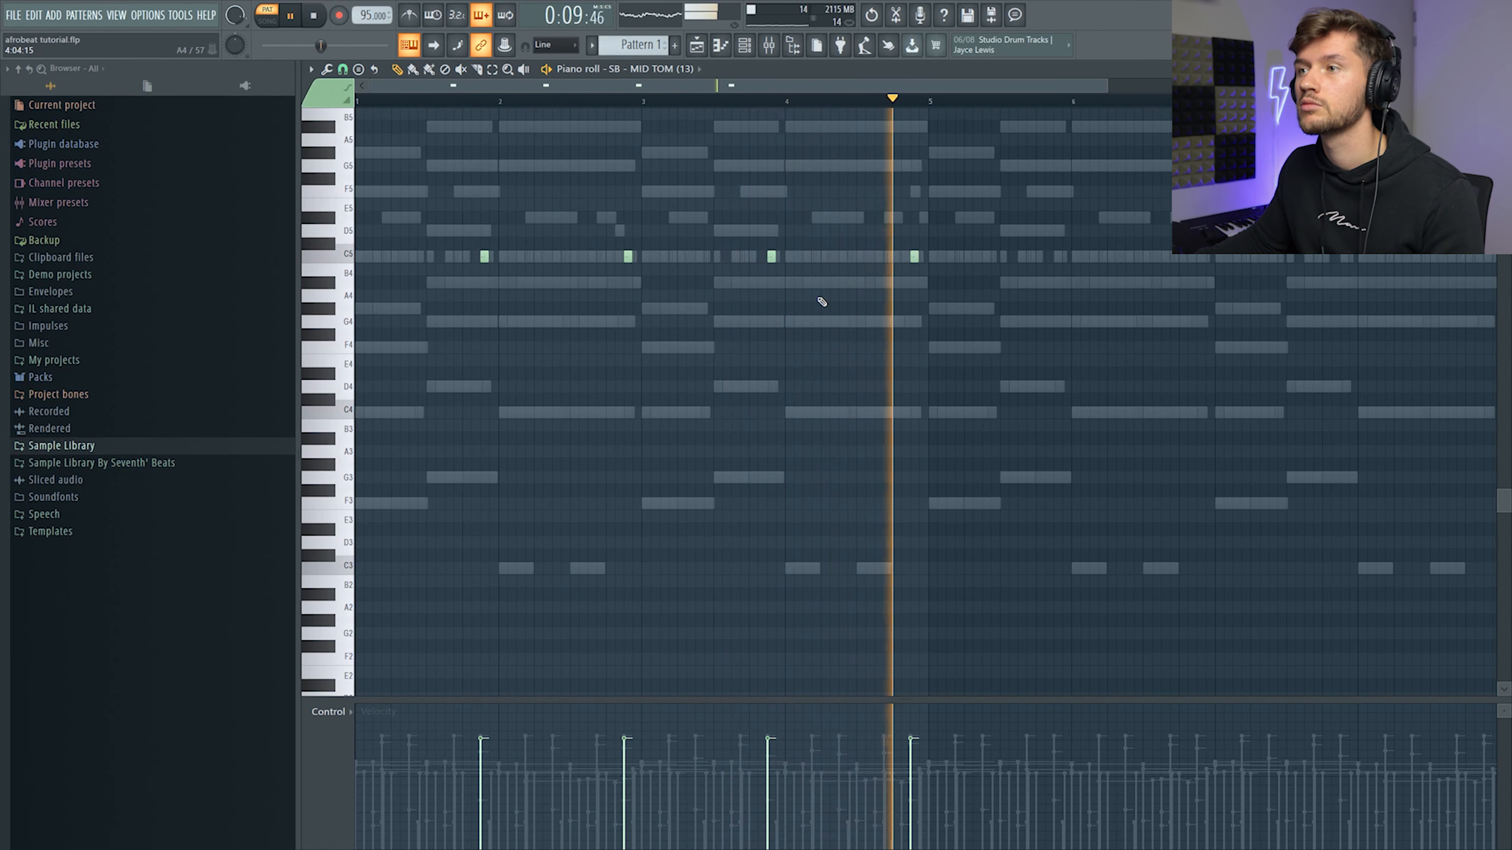
key(space)
key(ctrl+b)
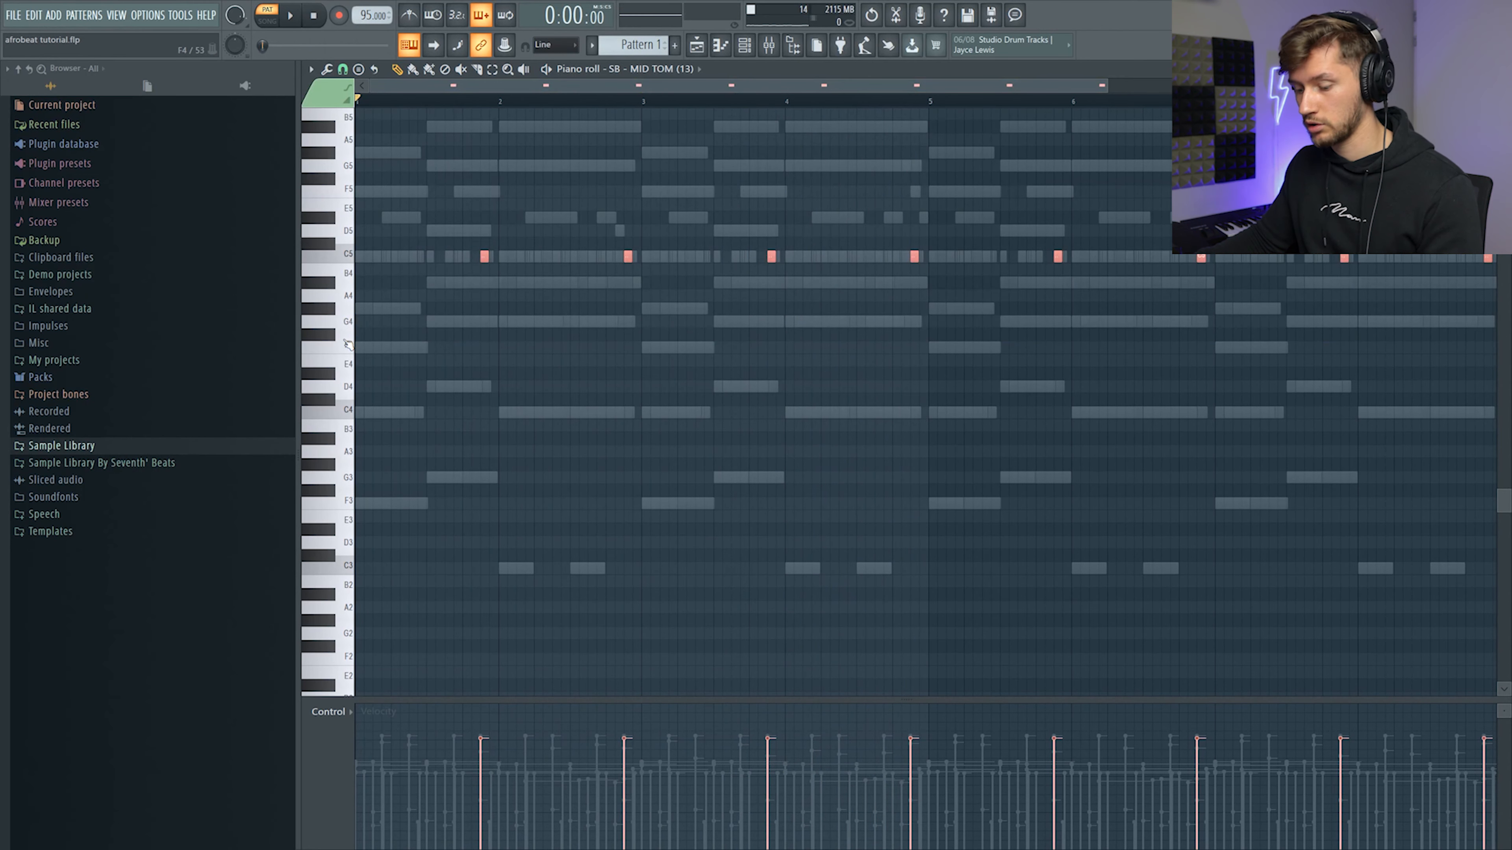
- Paste the tom notes into SB - MID TOM (12) and move them about seven steps earlier
click(745, 54)
click(667, 429)
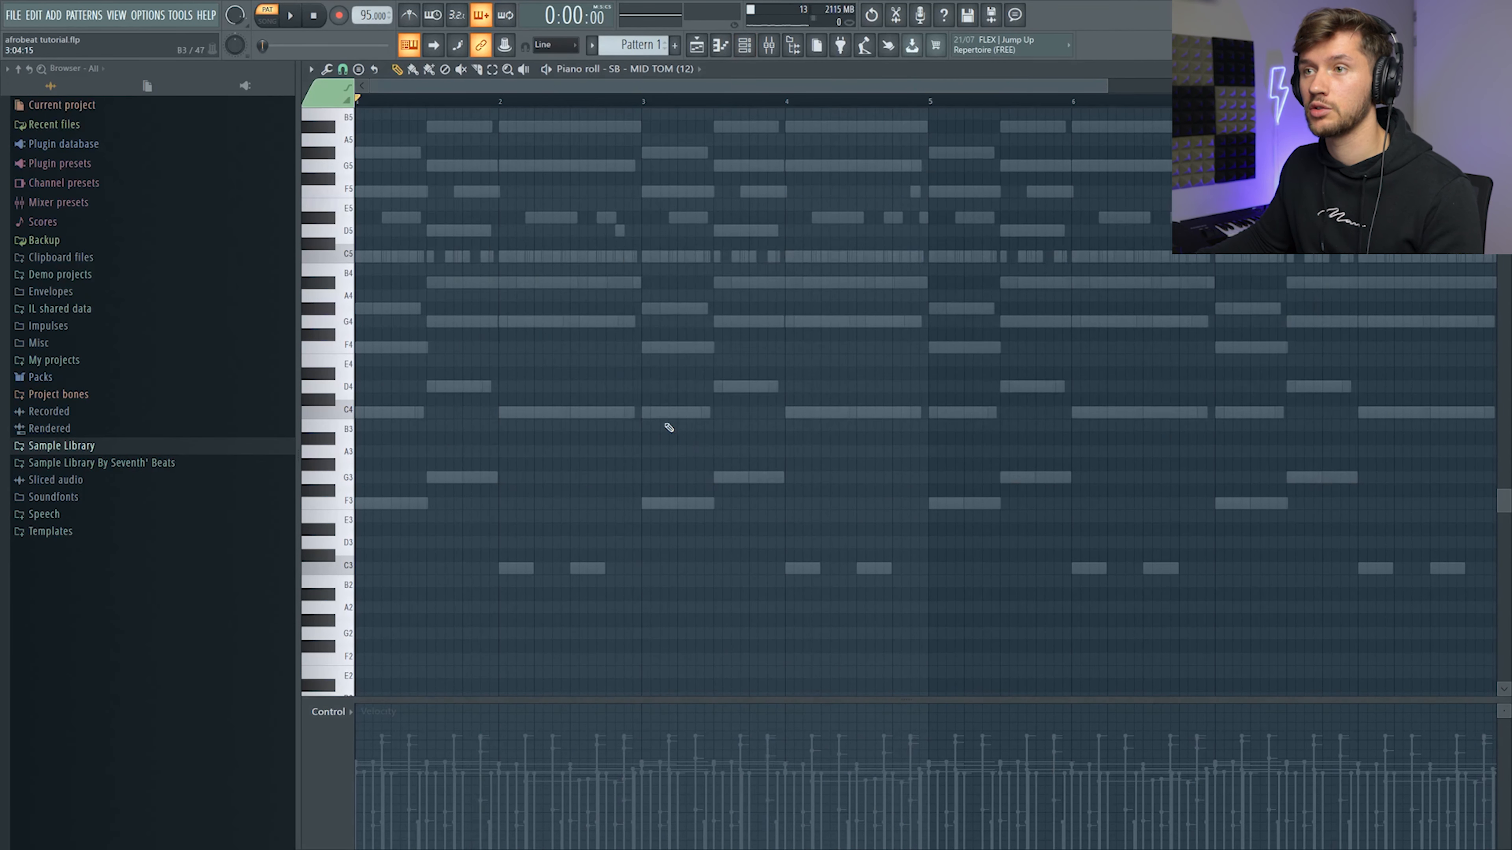
key(ctrl+v)
drag(484, 256, 419, 262)
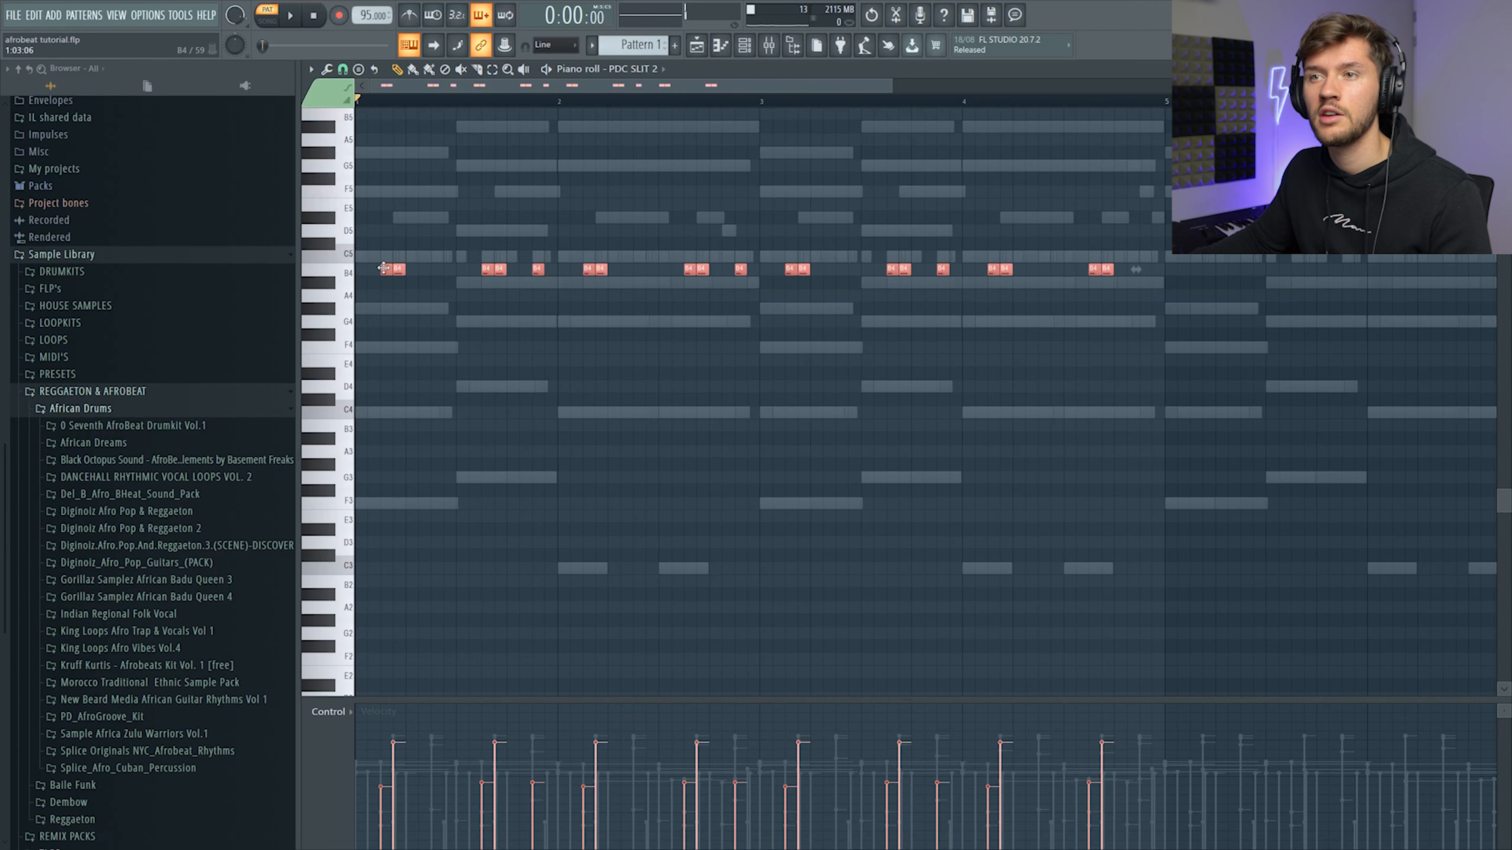
- Duplicate the four-bar PDC SLIT 2 phrase into bars 5 to 8 while listening to the pattern
key(space)
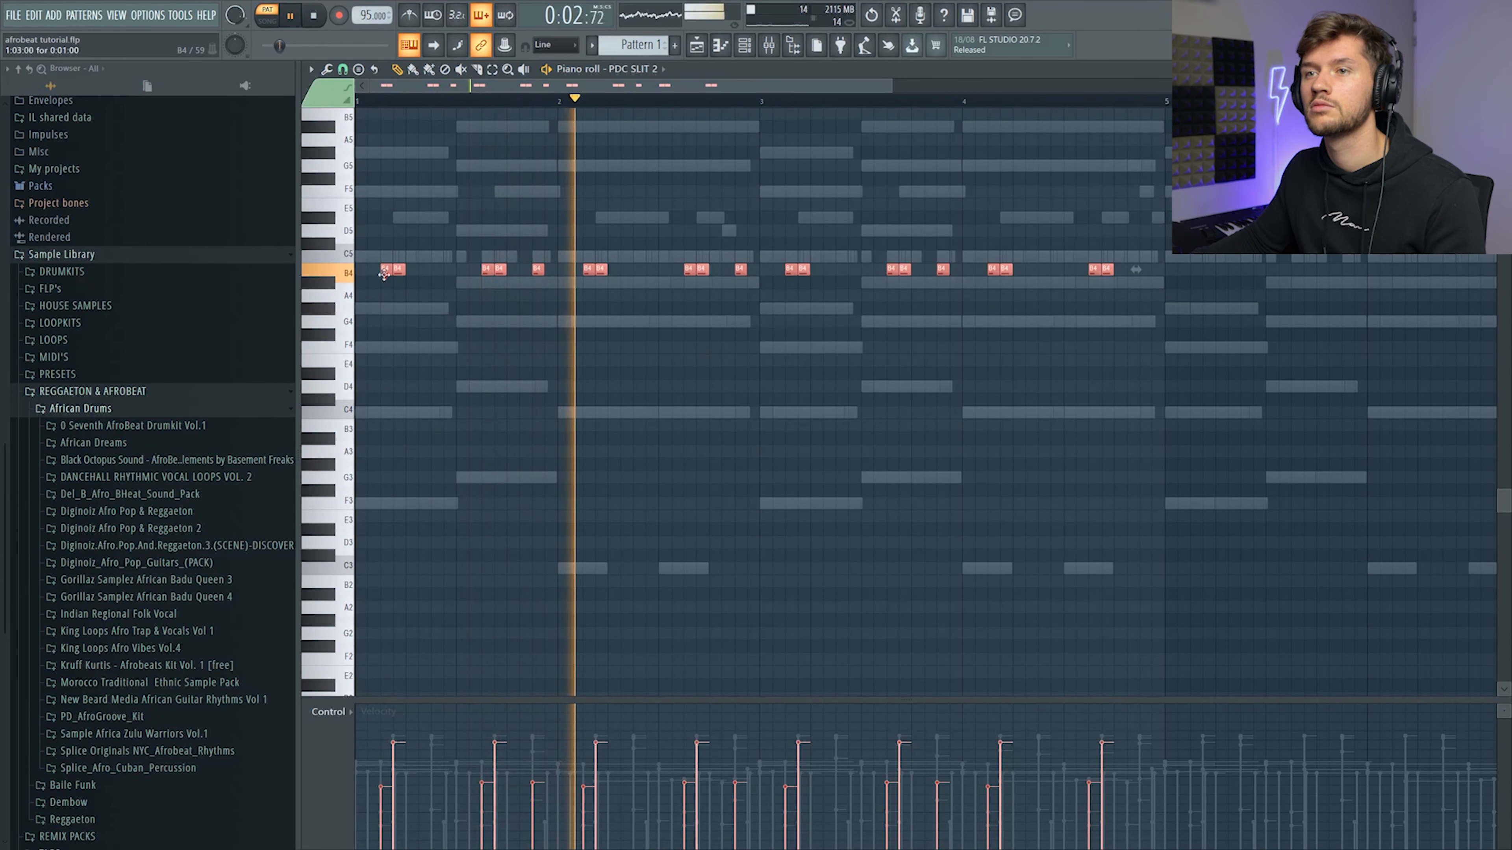
drag(551, 86, 381, 122)
key(ctrl+b)
drag(872, 87, 1118, 106)
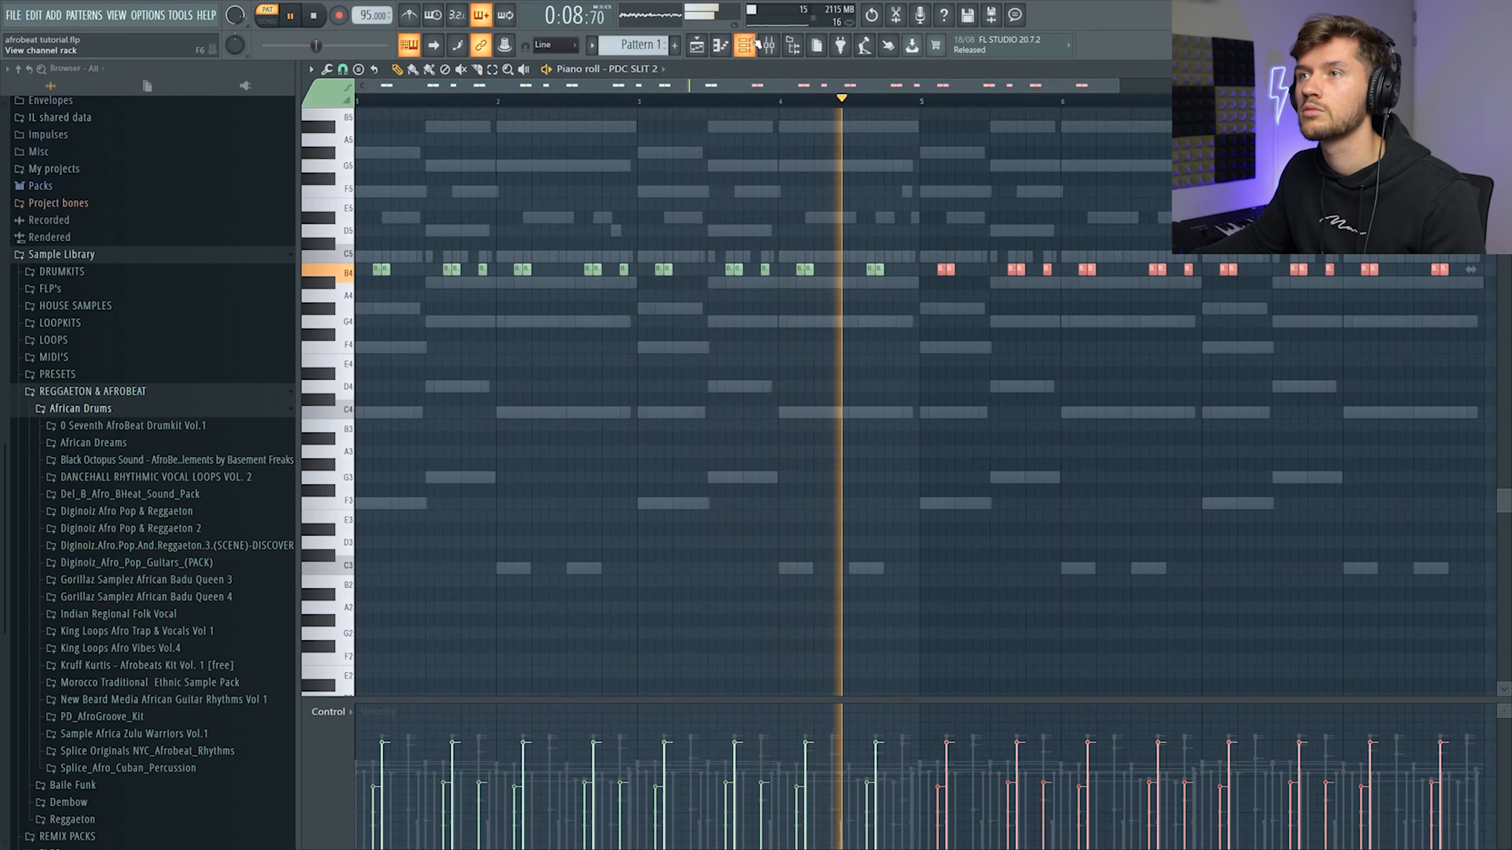
key(space)
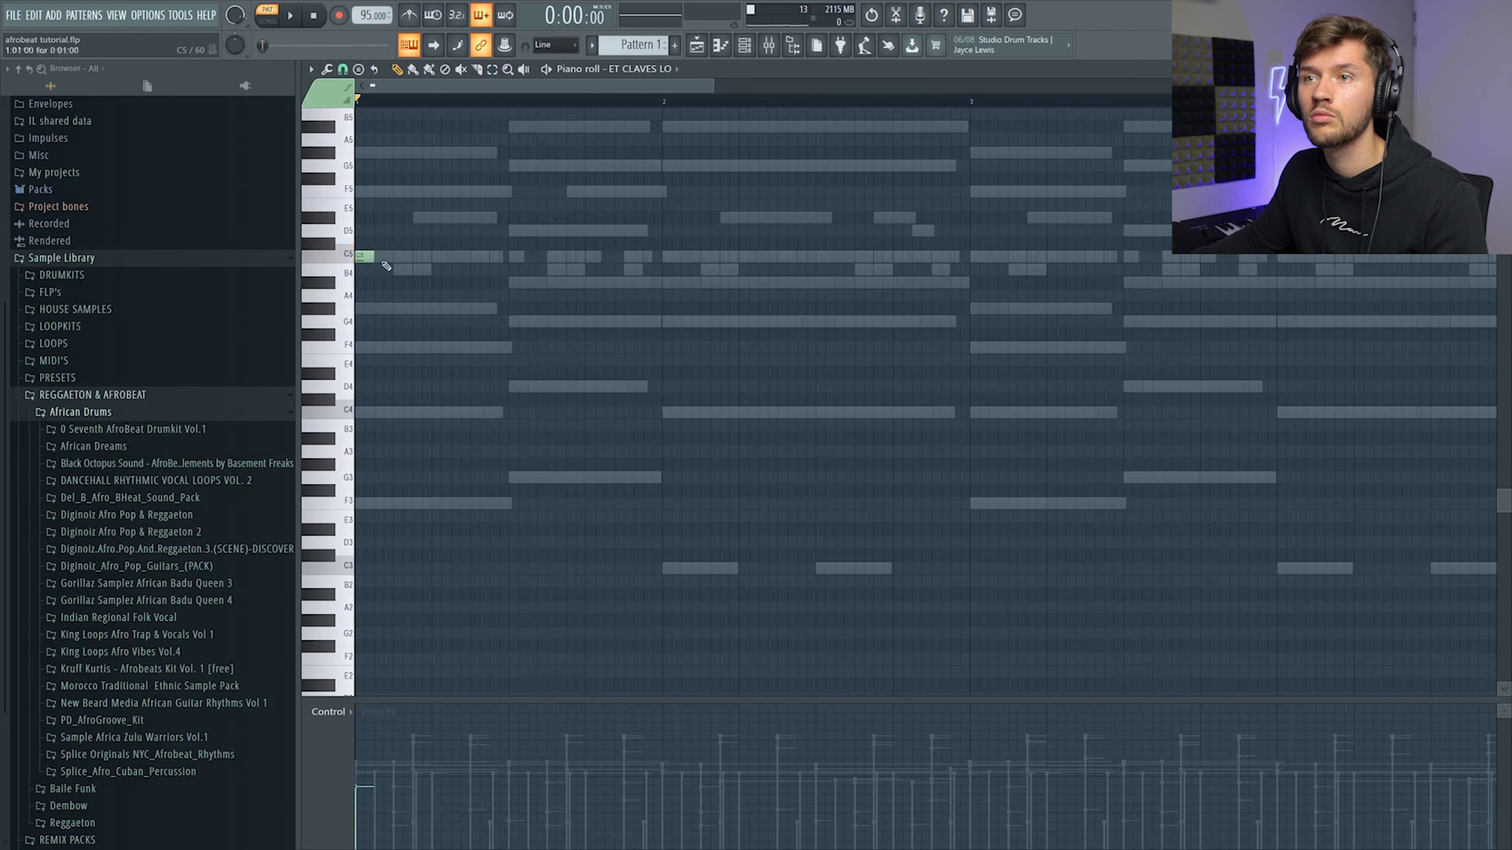
- Add ET CLAVES LO notes on C5 at steps 7, 10 and 13 of bar 1, checking the rhythm by ear
key(space)
key(space)
key(space)
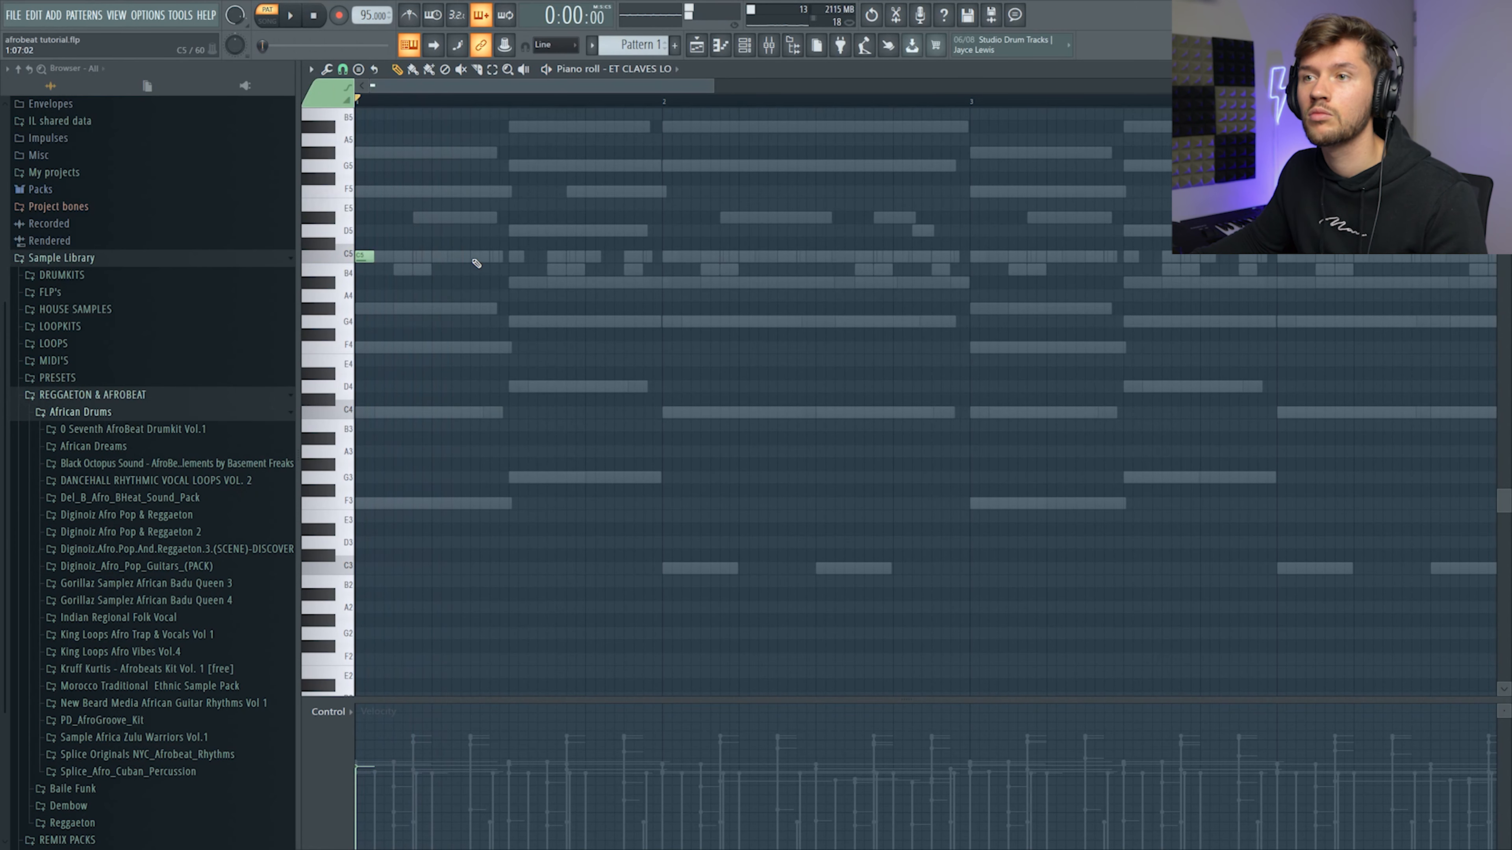
click(477, 256)
click(552, 256)
key(space)
key(space)
drag(558, 259, 539, 258)
key(space)
click(594, 258)
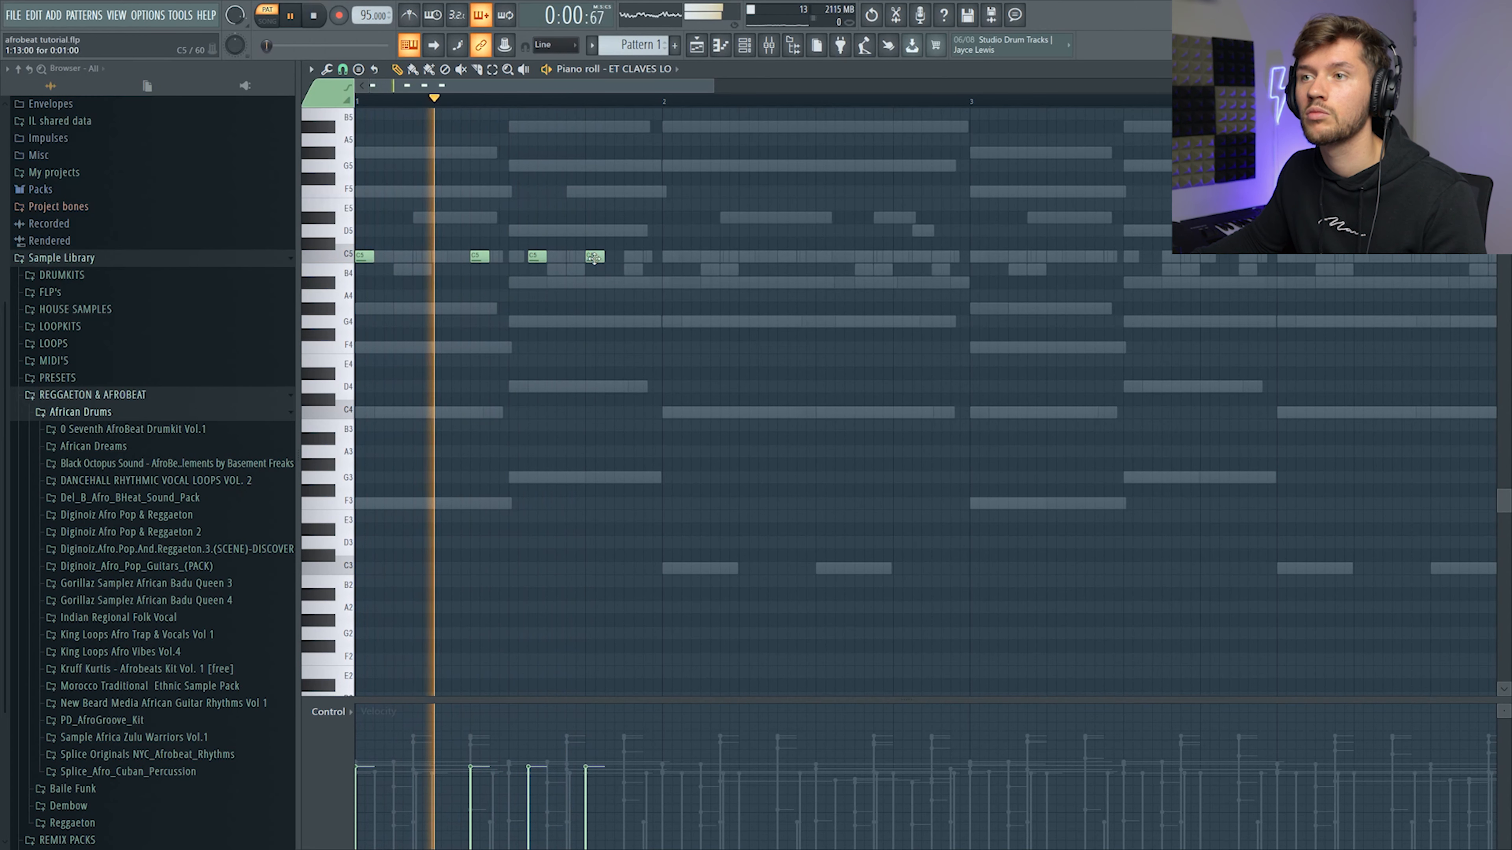
key(space)
- Select the claves notes and duplicate them until they fill the eight-bar pattern
double_click(338, 260)
key(ctrl+b)
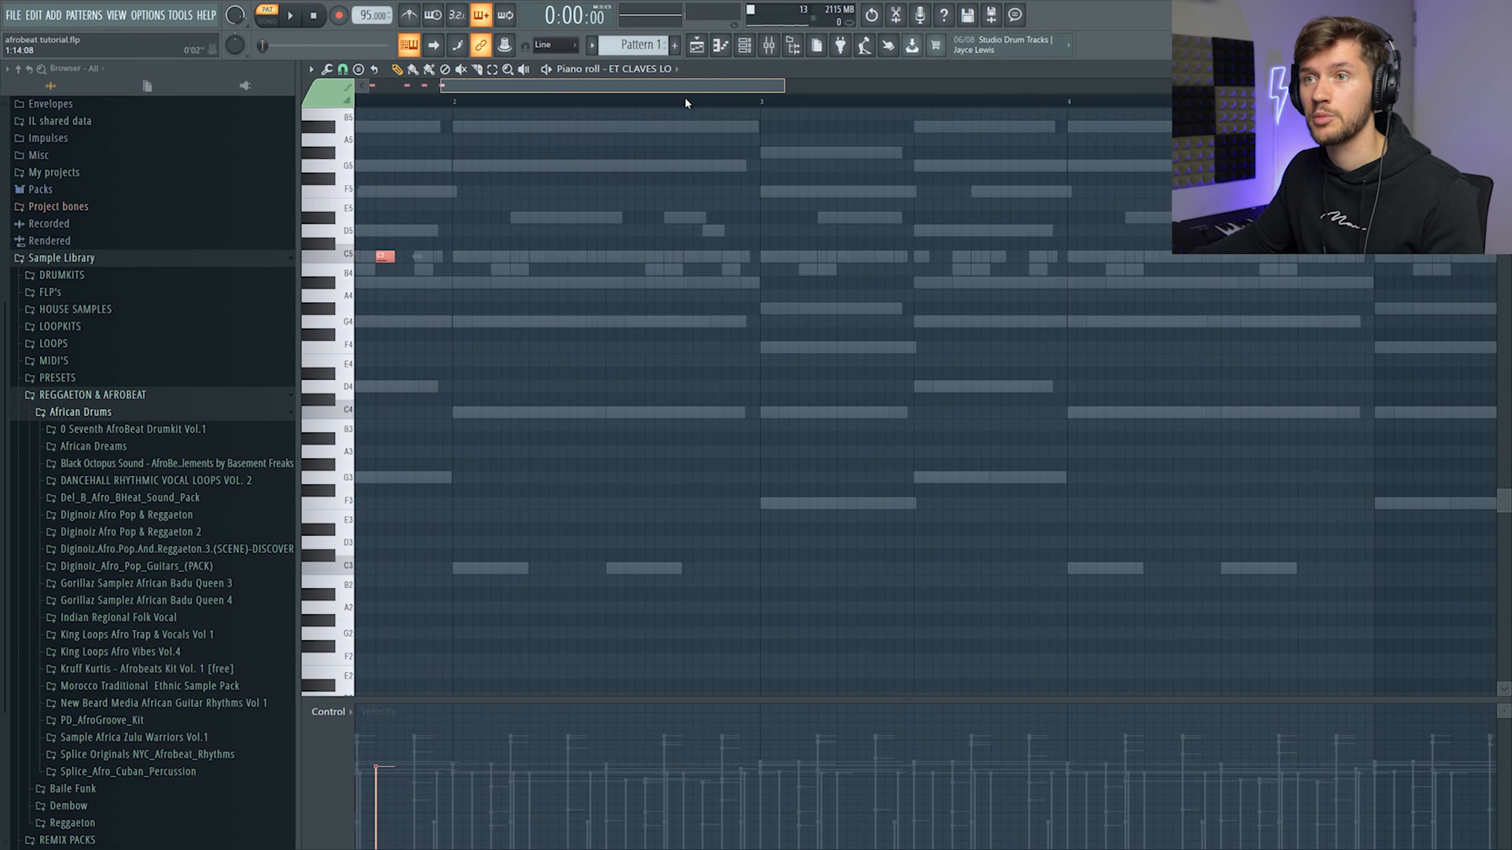
key(ctrl+b)
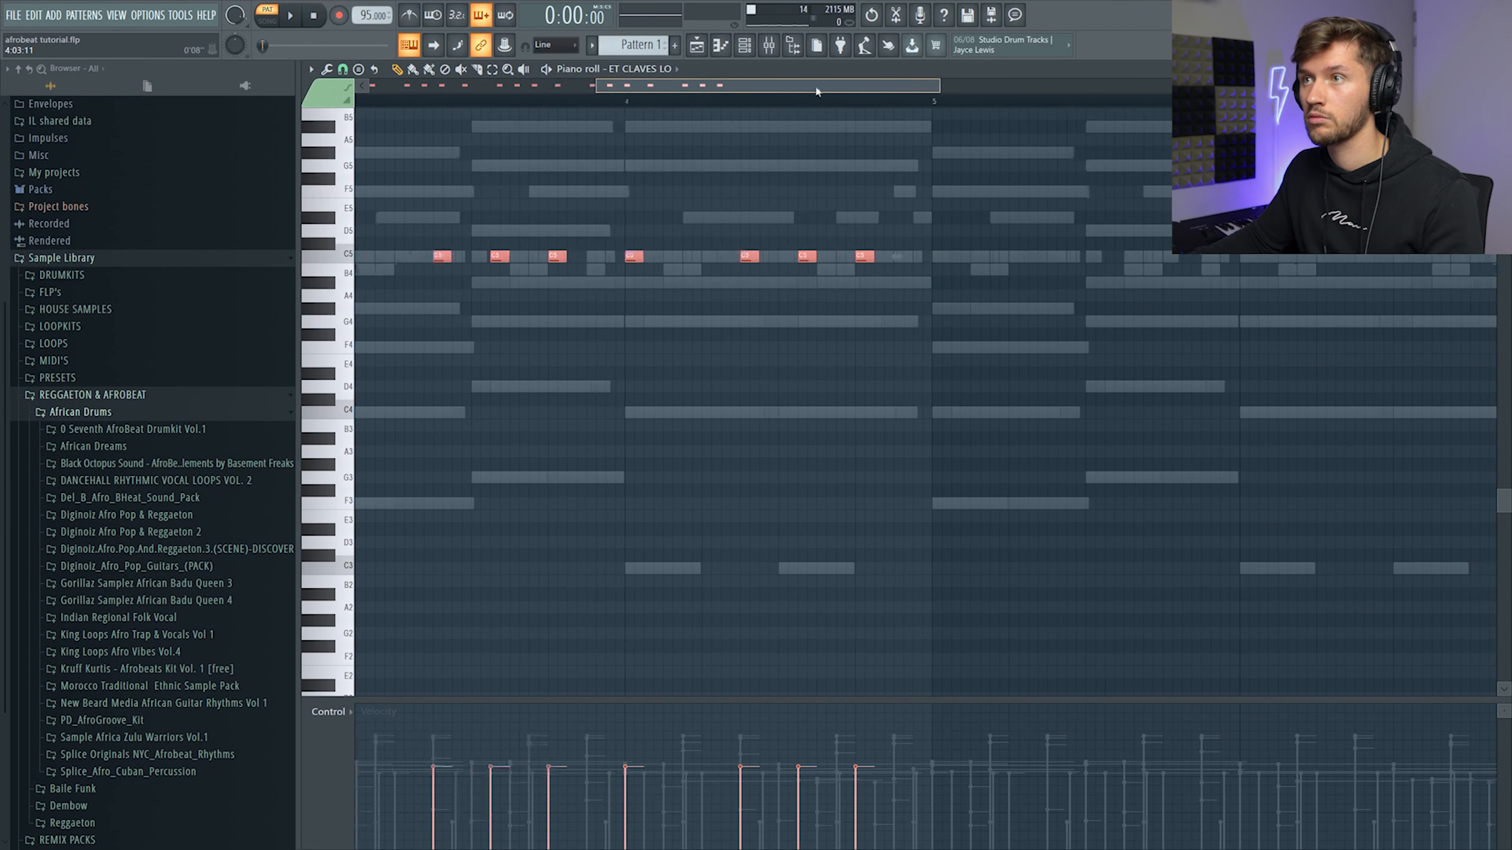
key(ctrl+b)
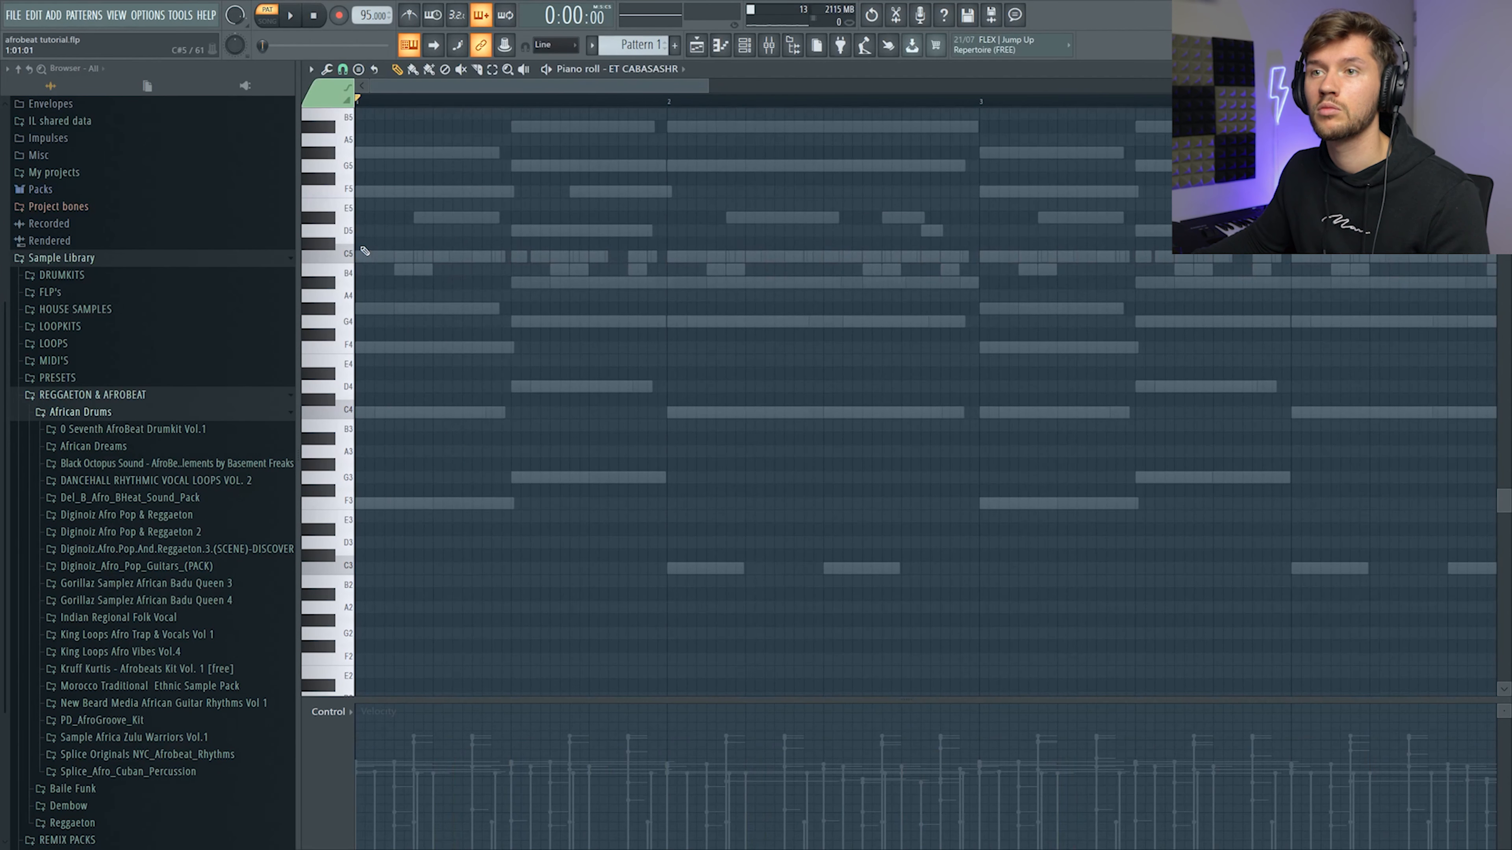
- Place ET CABASASHR notes in bar 1 on C5 at steps 1, 2 and 5 and on B4 at step 6, and play them
click(363, 256)
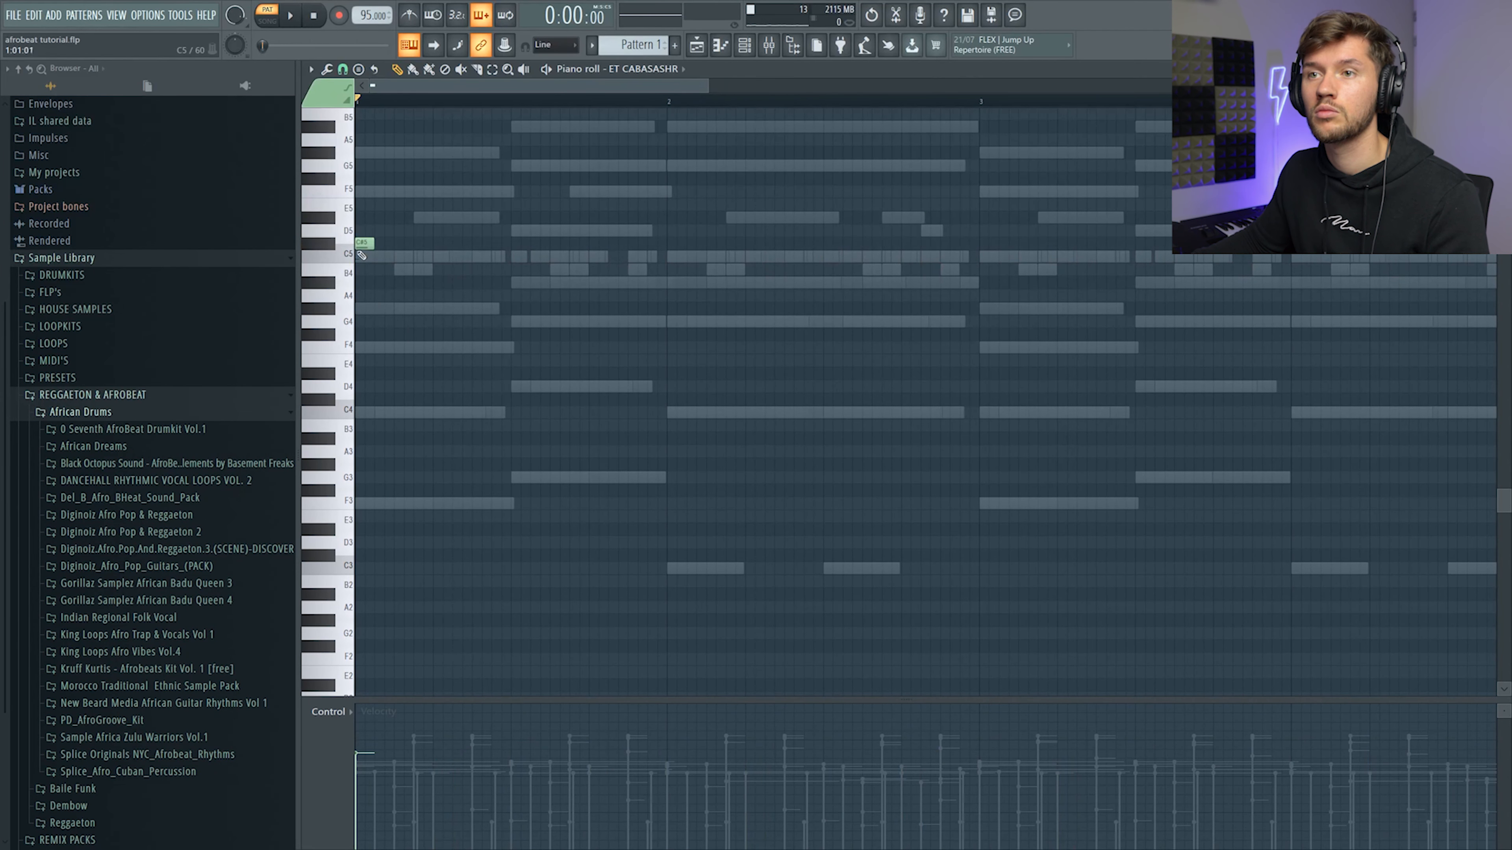
click(384, 256)
click(439, 256)
click(457, 269)
mouse_move(456, 275)
mouse_down()
mouse_move(448, 261)
mouse_move(459, 274)
mouse_up()
key(space)
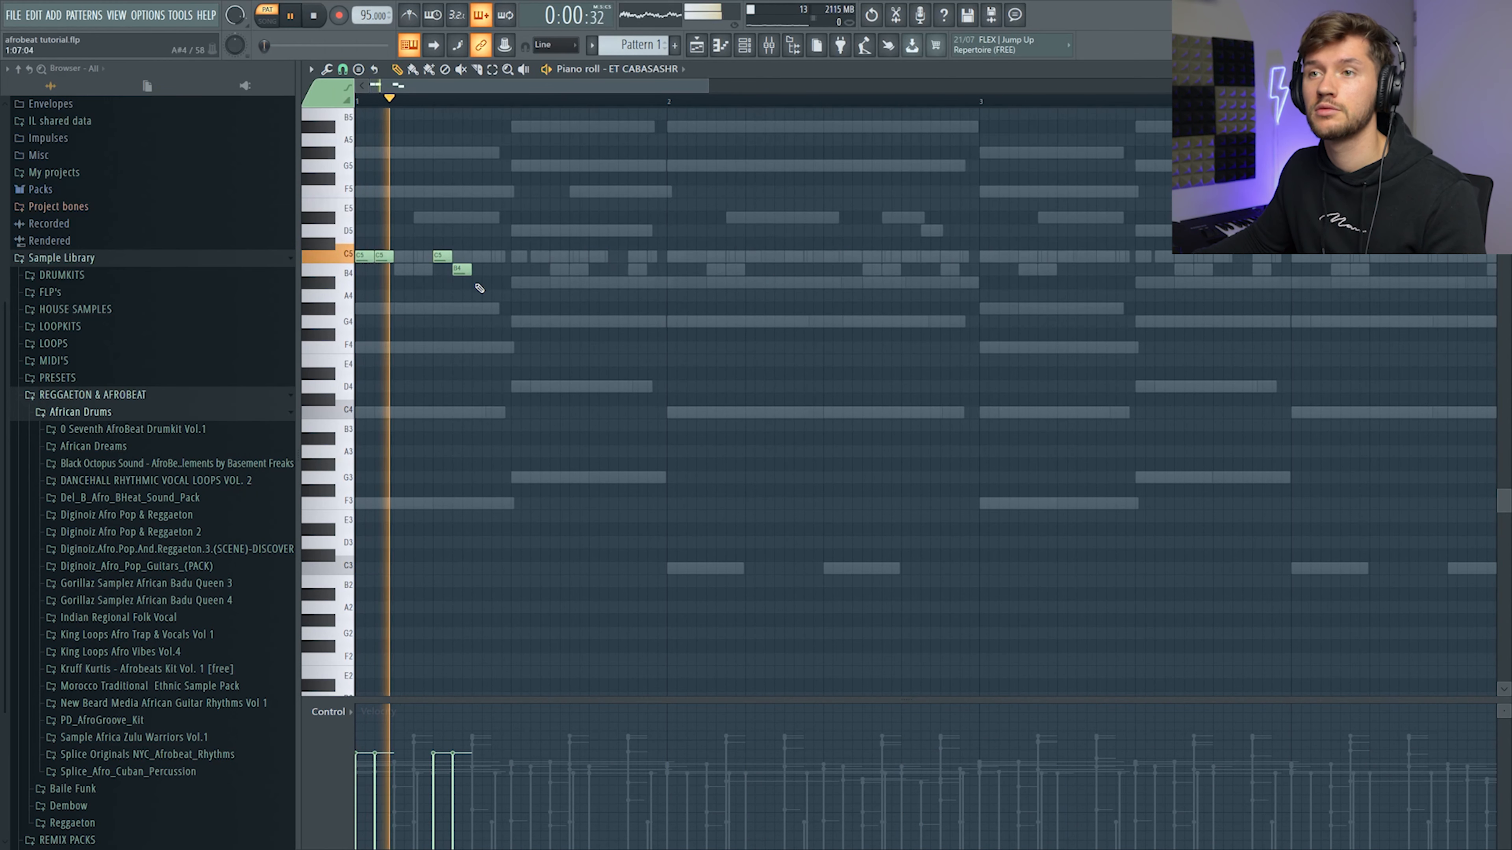
- Lower the velocity of the second and fourth cabasa notes and repeat the half-bar phrase across the pattern
key(space)
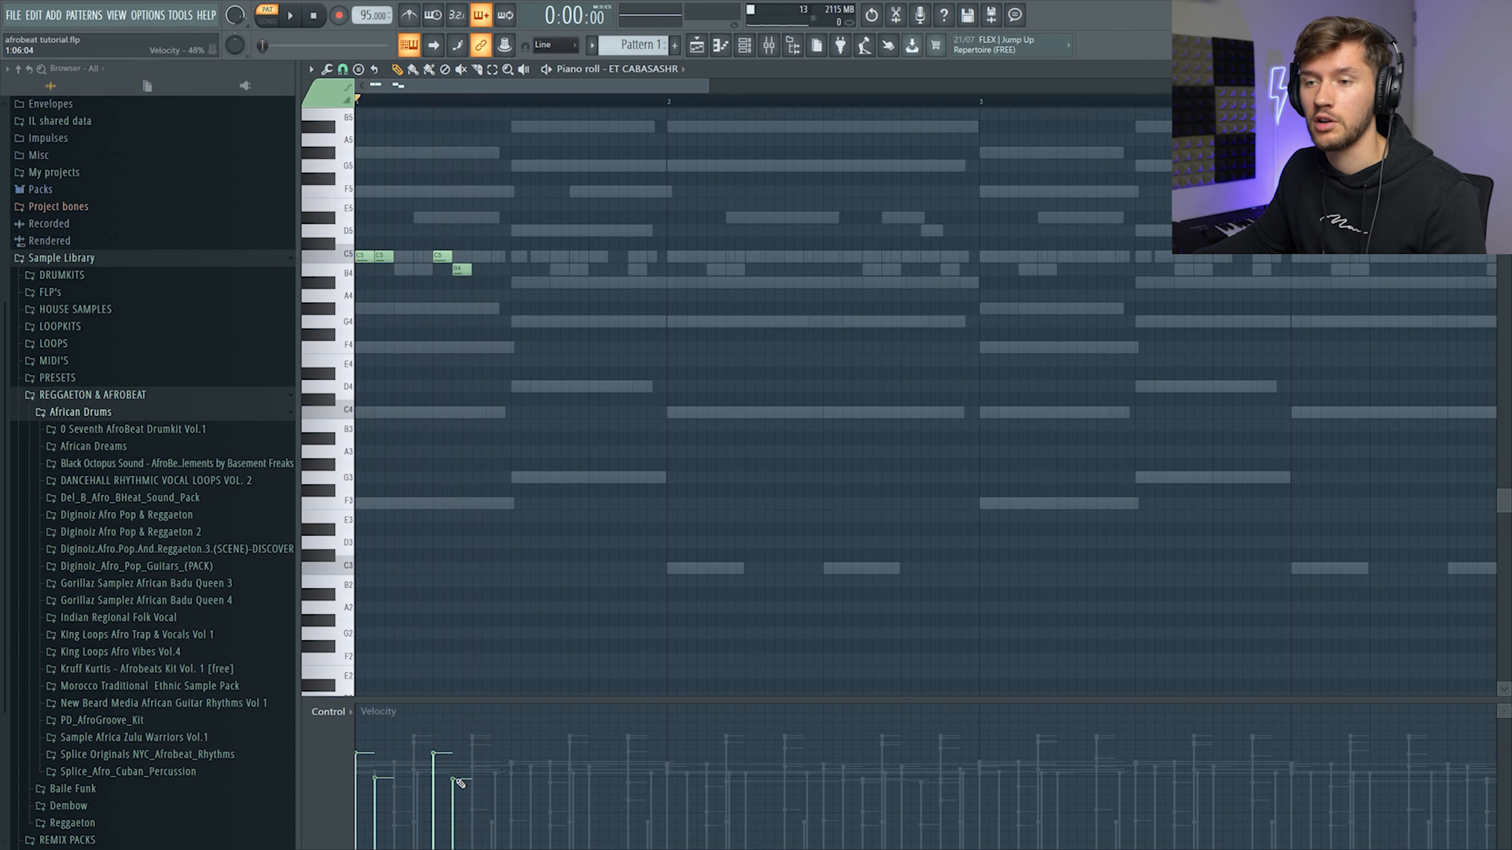
key(space)
key(space)
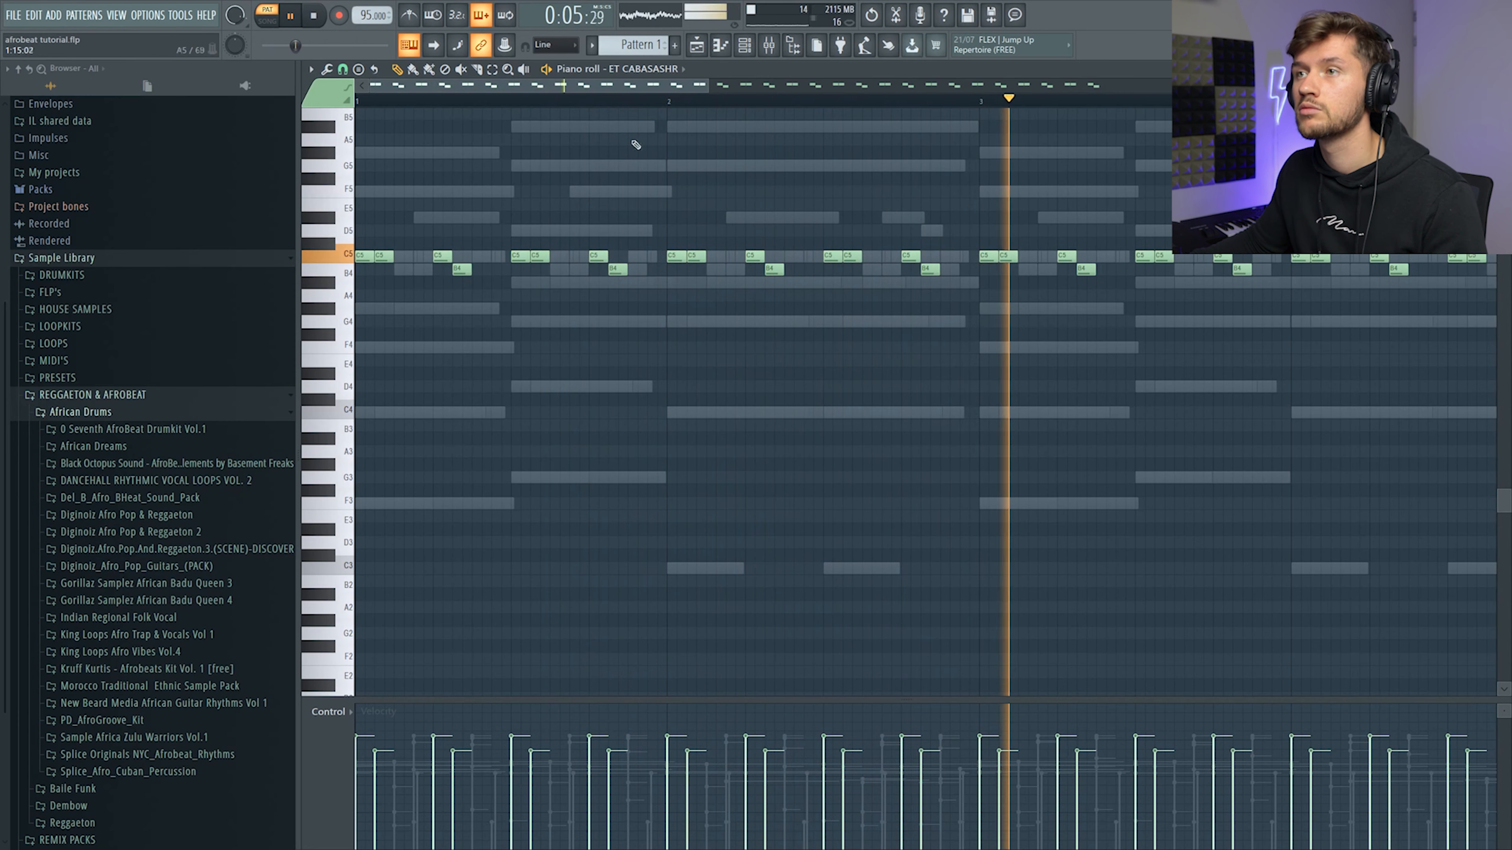
scroll(1020, 118, down, 3)
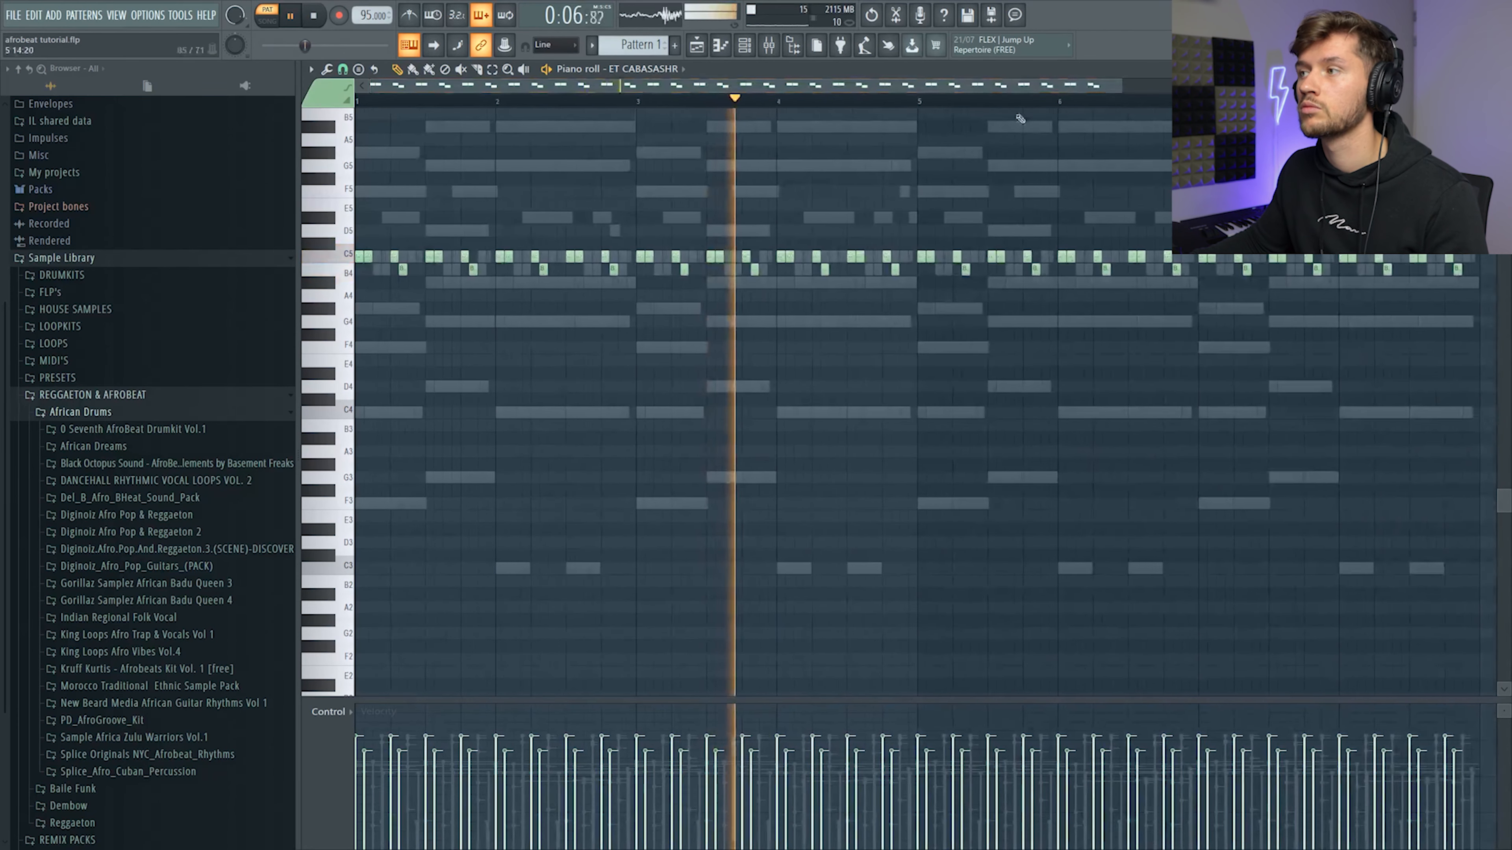
- Stop playback and open the ET CABASASHR channel
click(745, 45)
key(space)
click(570, 503)
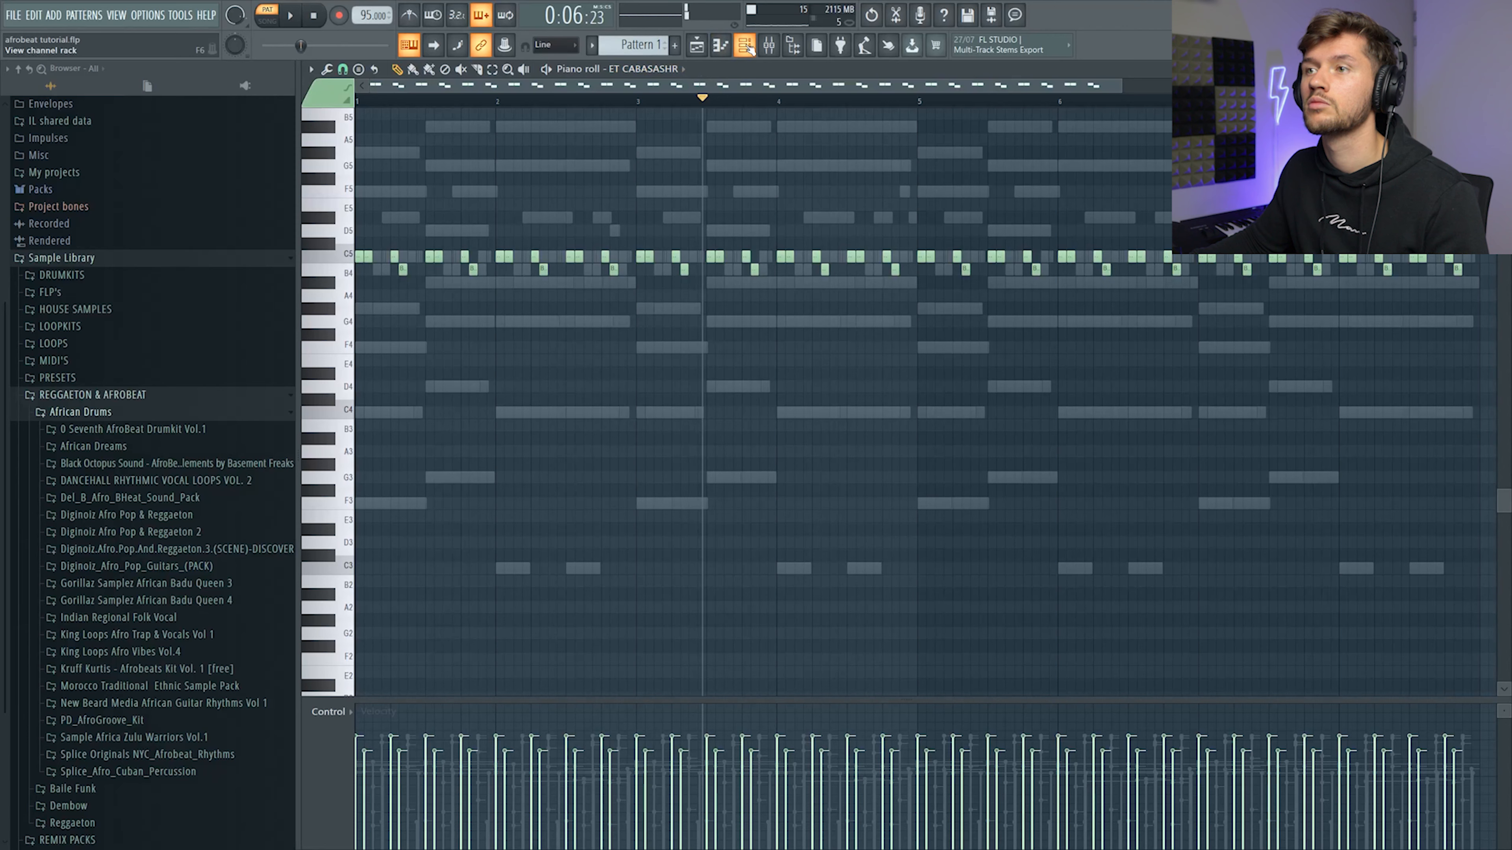
- Program SB - KICK (3) with C5 notes at steps 1, 7 and 9 of bar 1 and steps 1 and 9 of bar 2, and play them
key(F6)
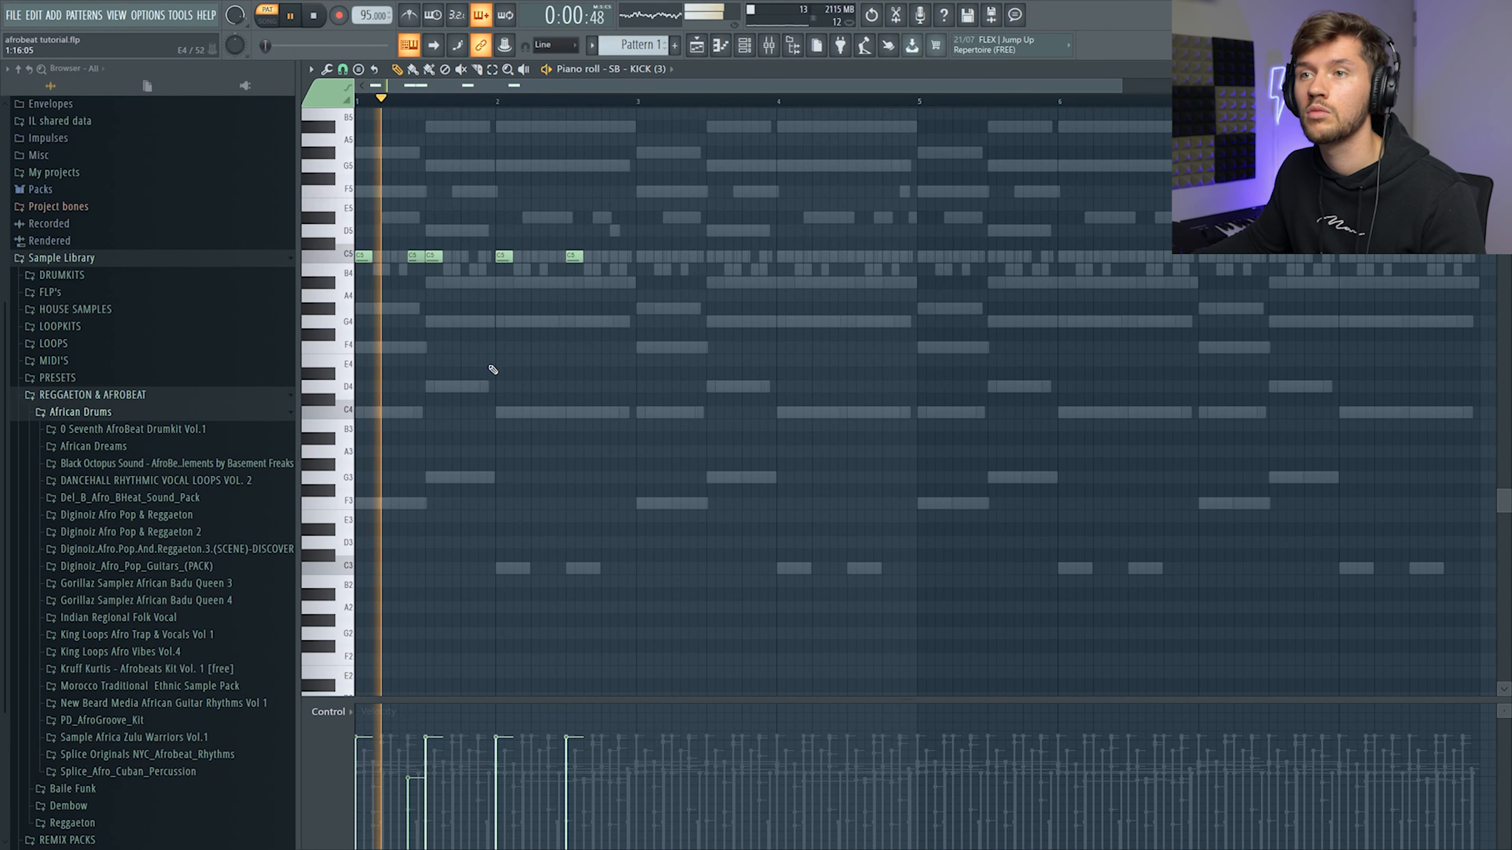
key(space)
click(744, 44)
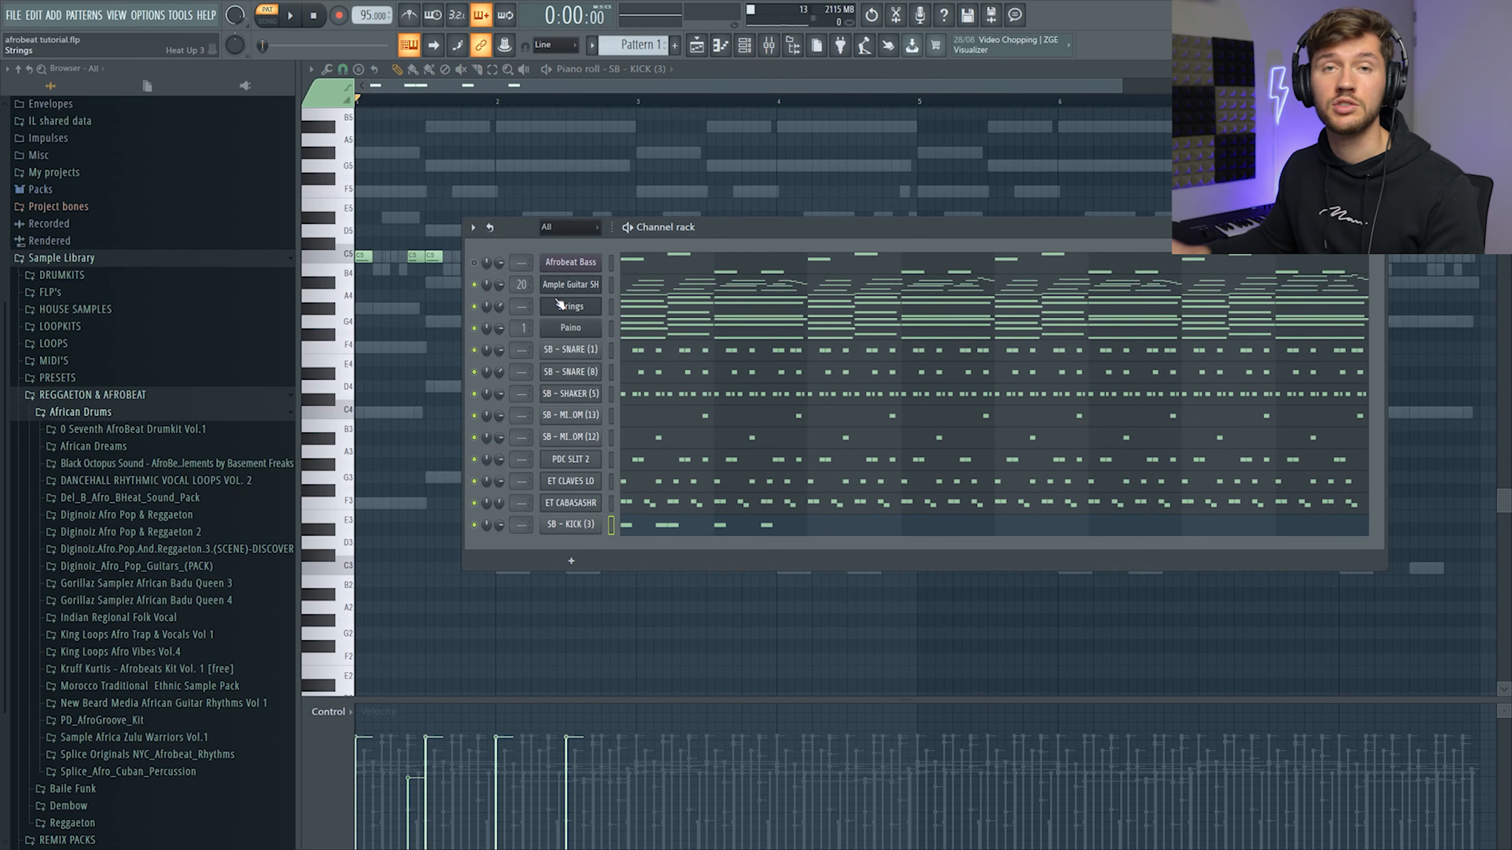
- Shorten the step 7 kick in bar 1 and add kicks on C5 at steps 11, 12 and 15 of bar 2
click(410, 258)
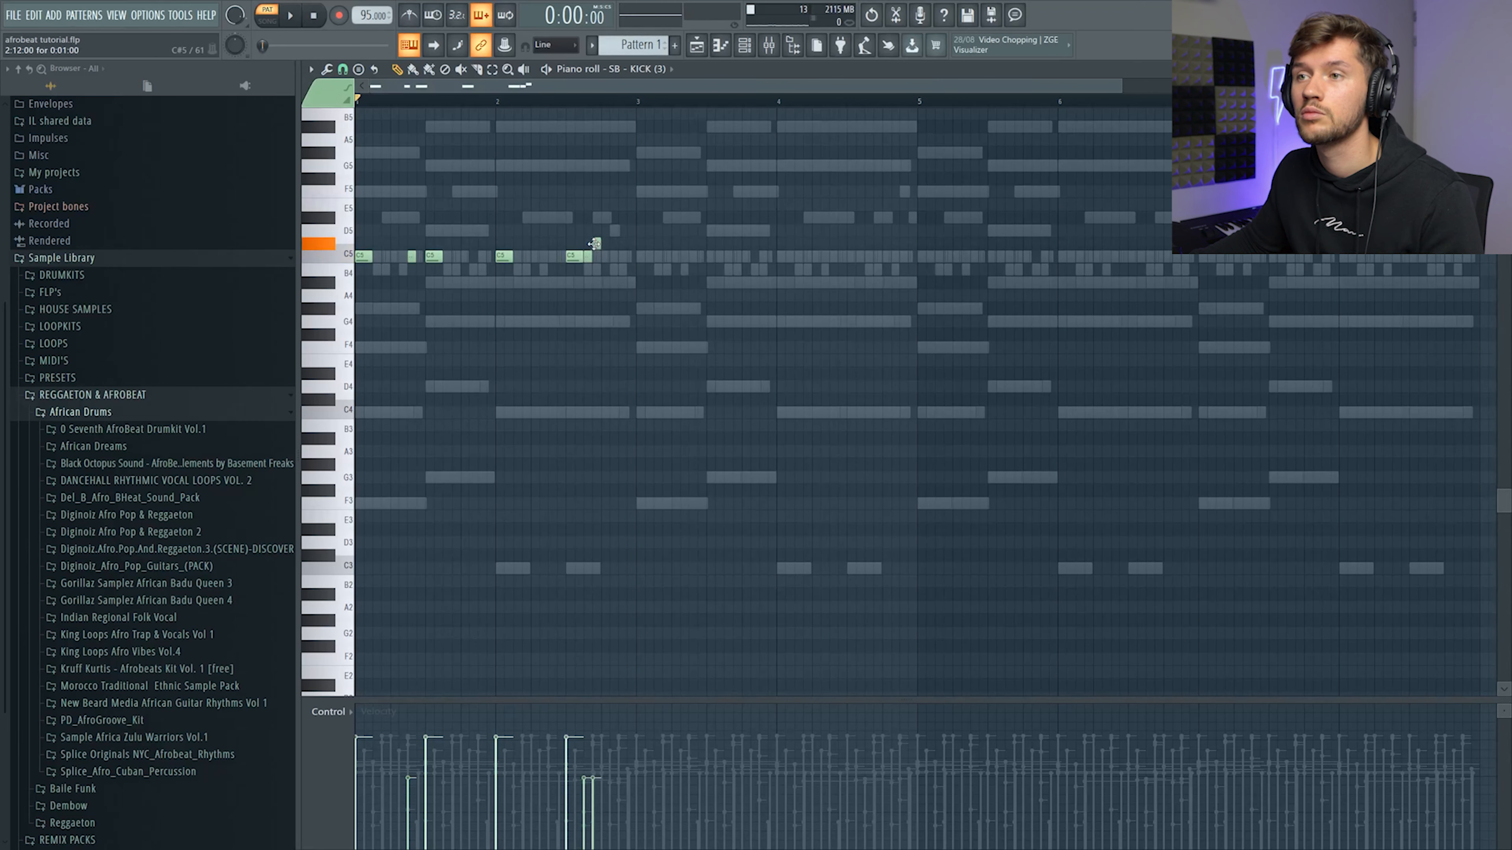
key(space)
drag(599, 258, 620, 257)
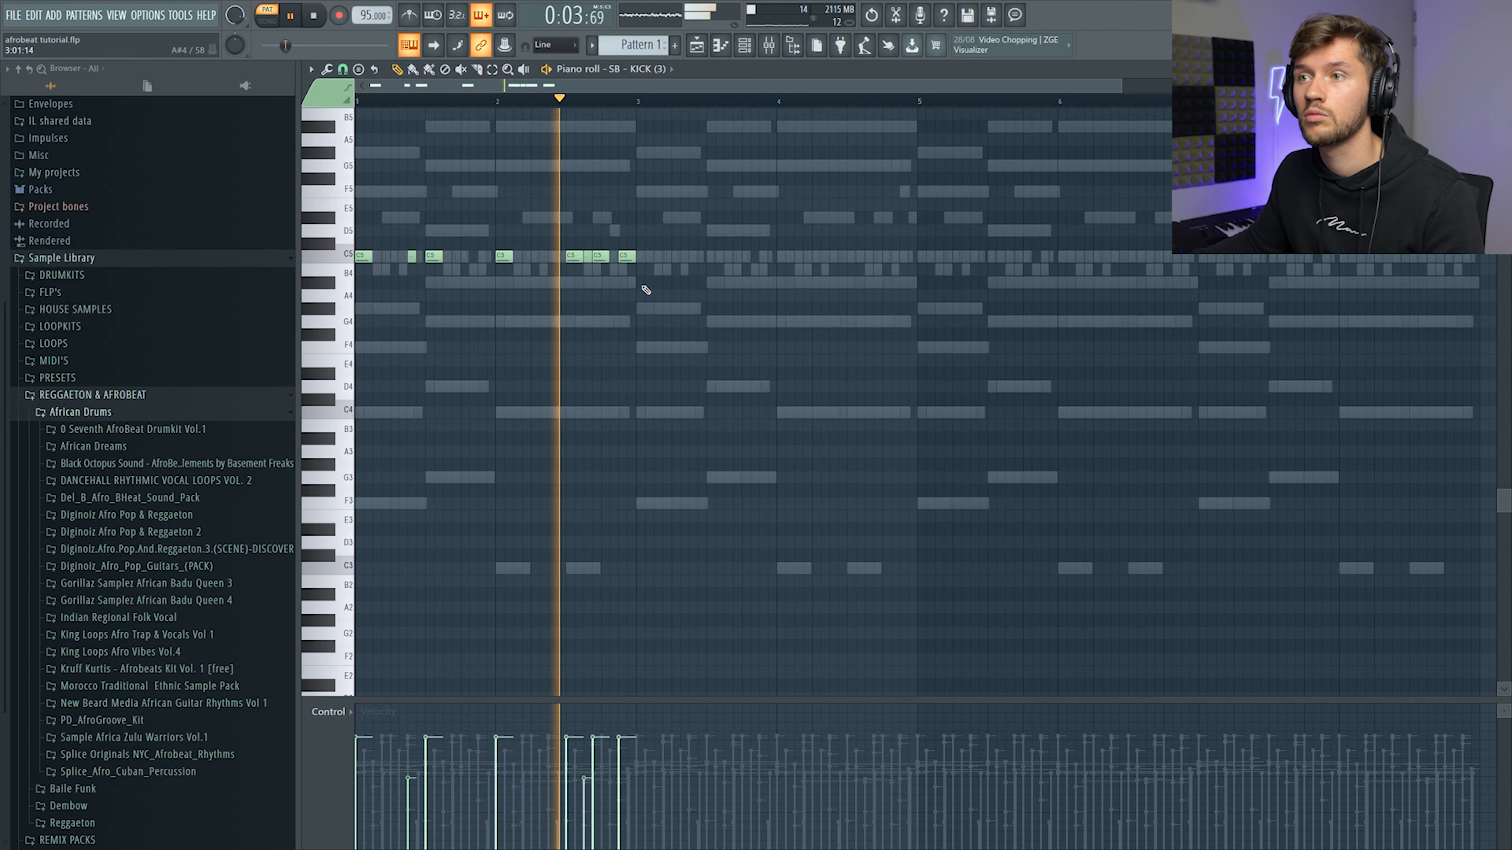
key(space)
- Select the two-bar kick phrase, duplicate it through the eight-bar pattern and play the full beat
double_click(315, 255)
drag(622, 84, 795, 129)
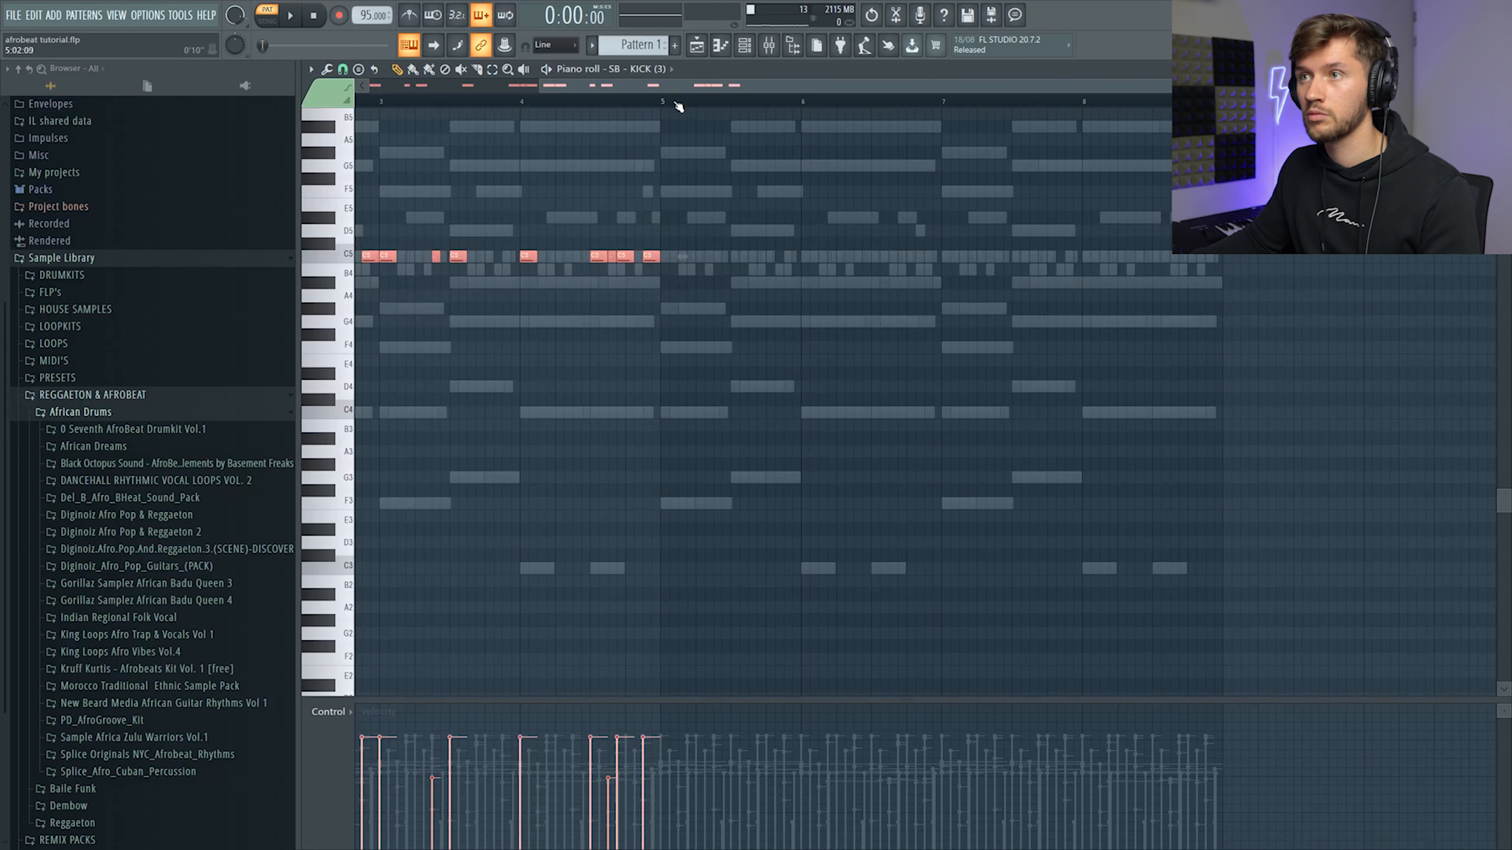
key(ctrl+b)
key(space)
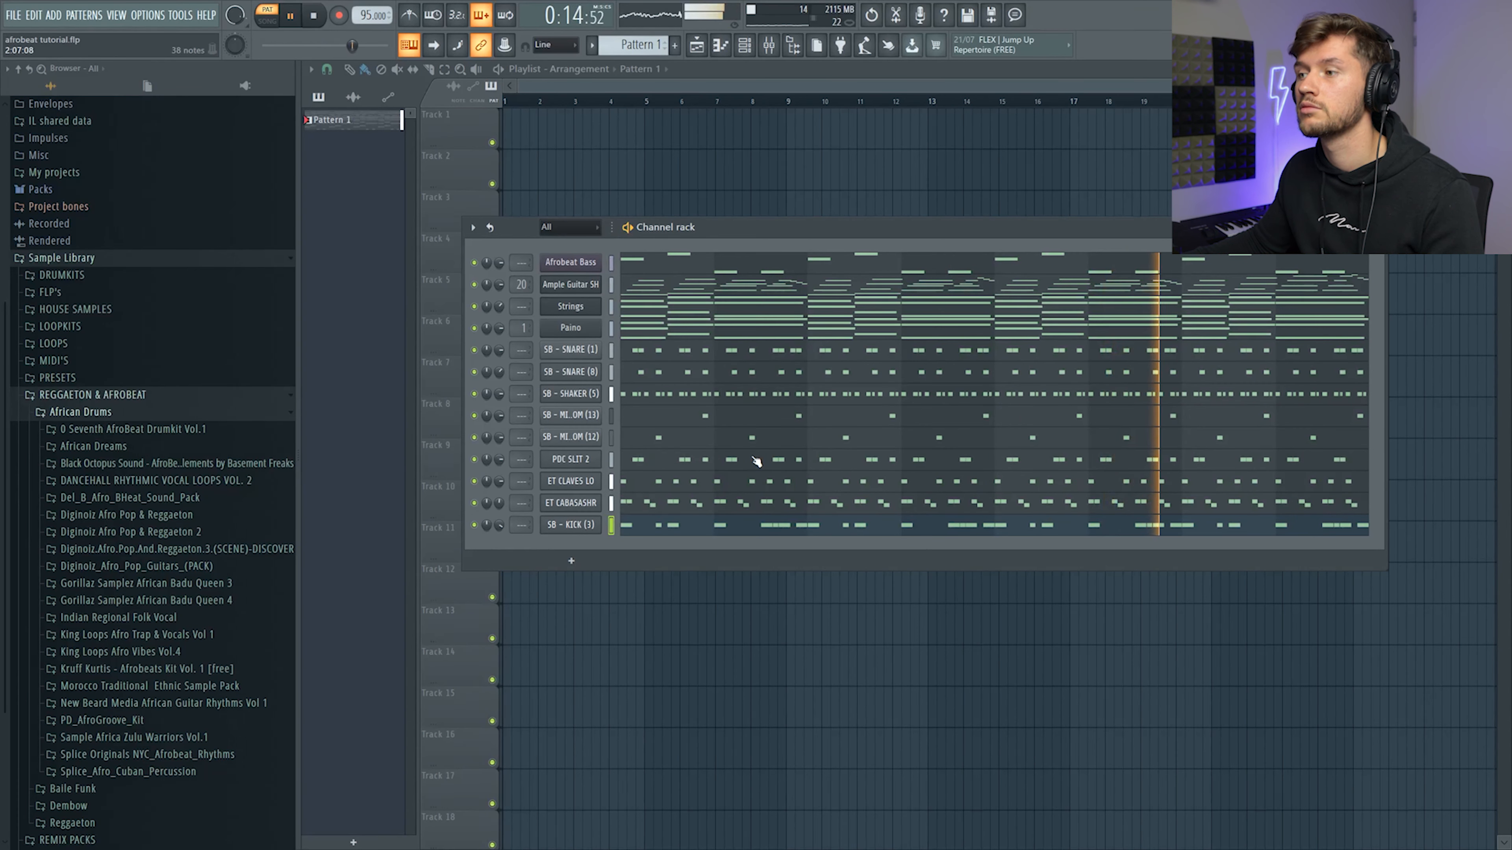
- Stop the beat, play the burnaboy guitarbebo.flp arrangement from bar 5 and collapse the REGGAETON & AFROBEAT folder
key(space)
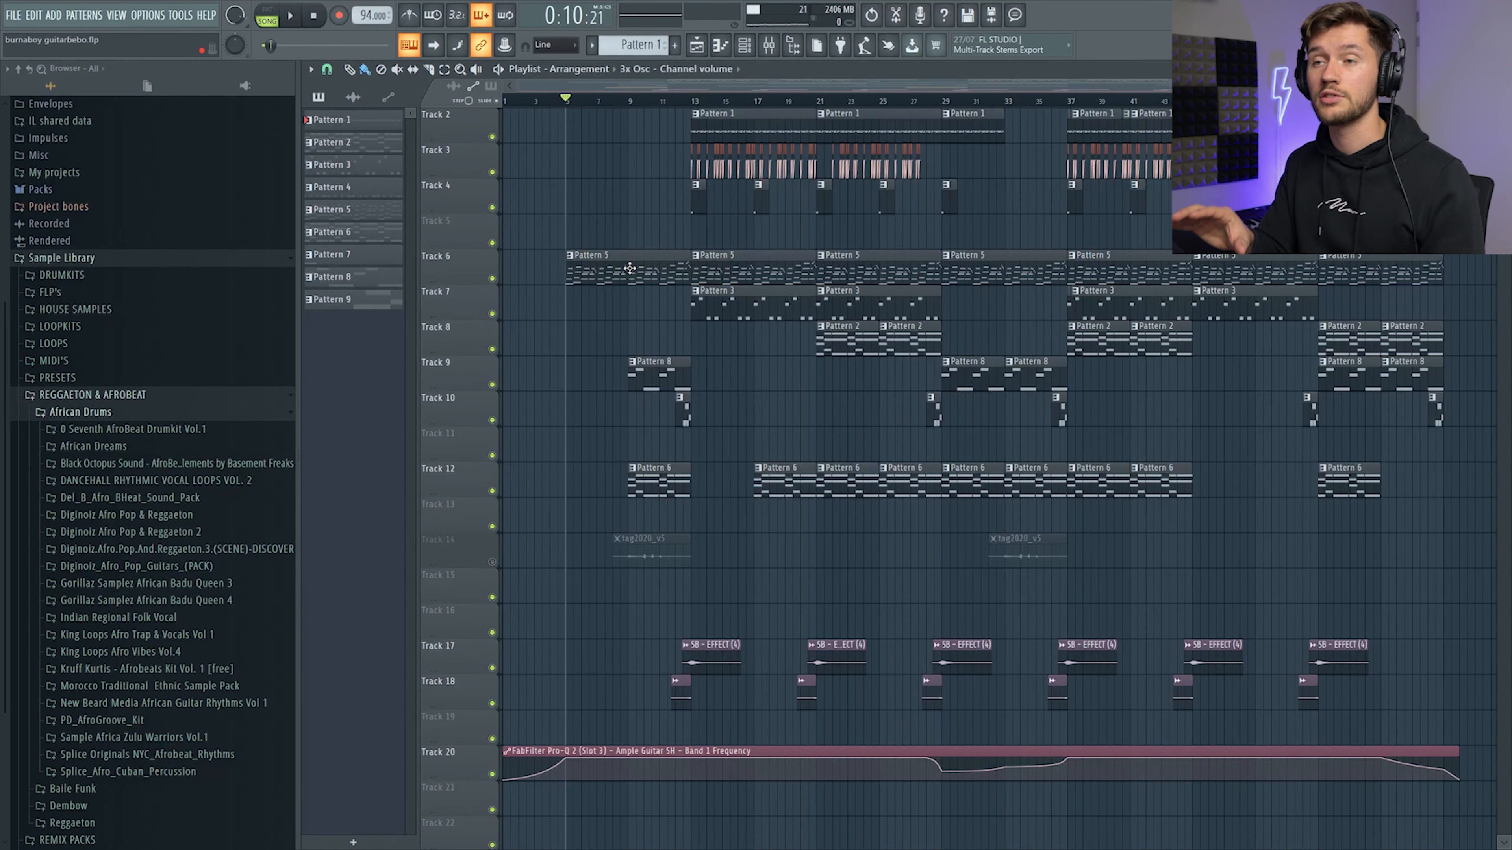
key(space)
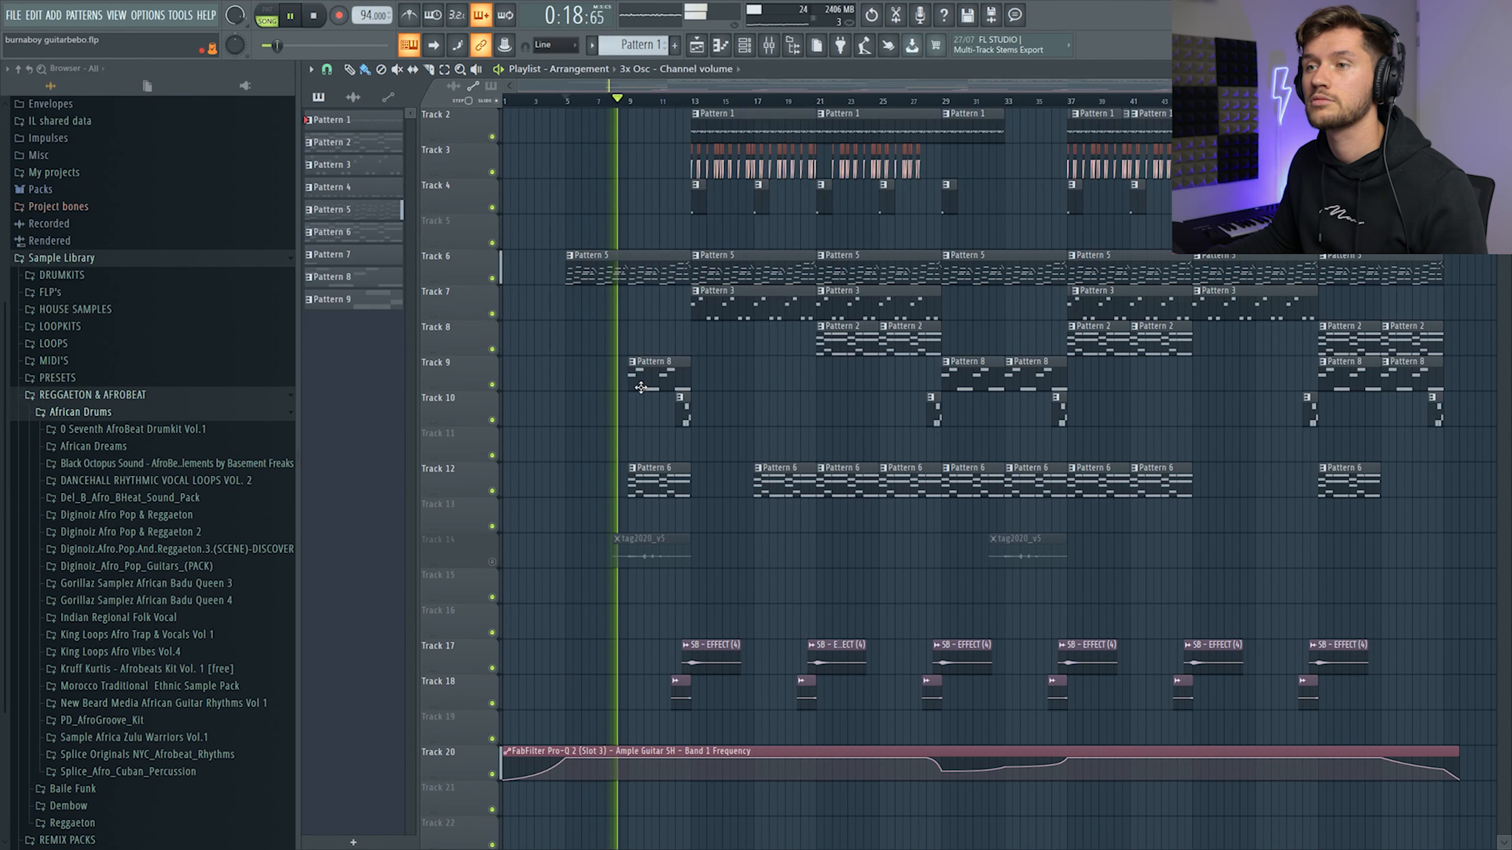
click(98, 395)
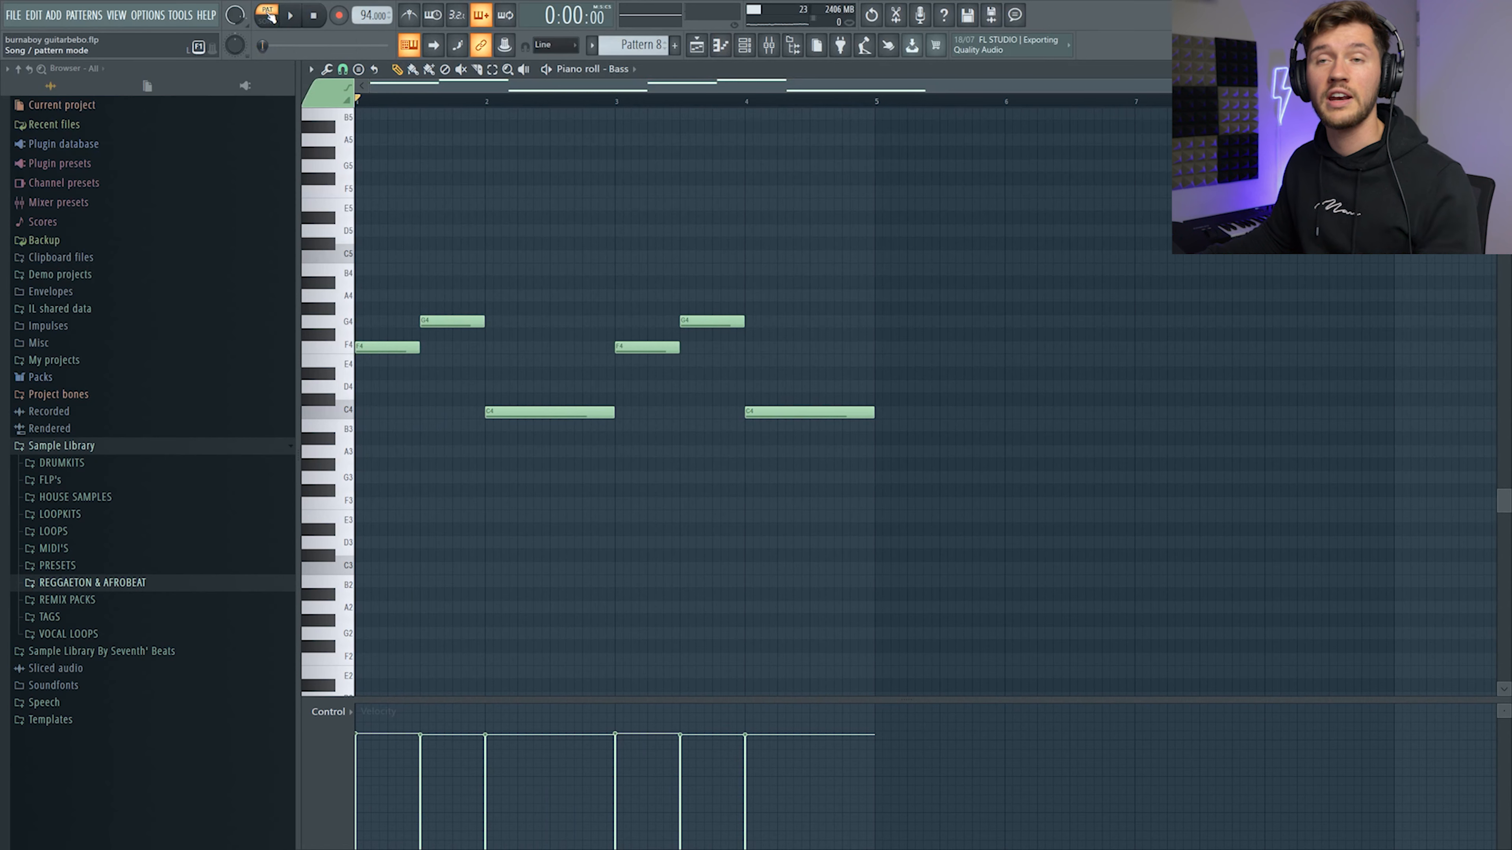
- Play Pattern 8 to review its Bass channel notes, and return to the clips around bars 9 to 12 of the arrangement
click(744, 47)
key(space)
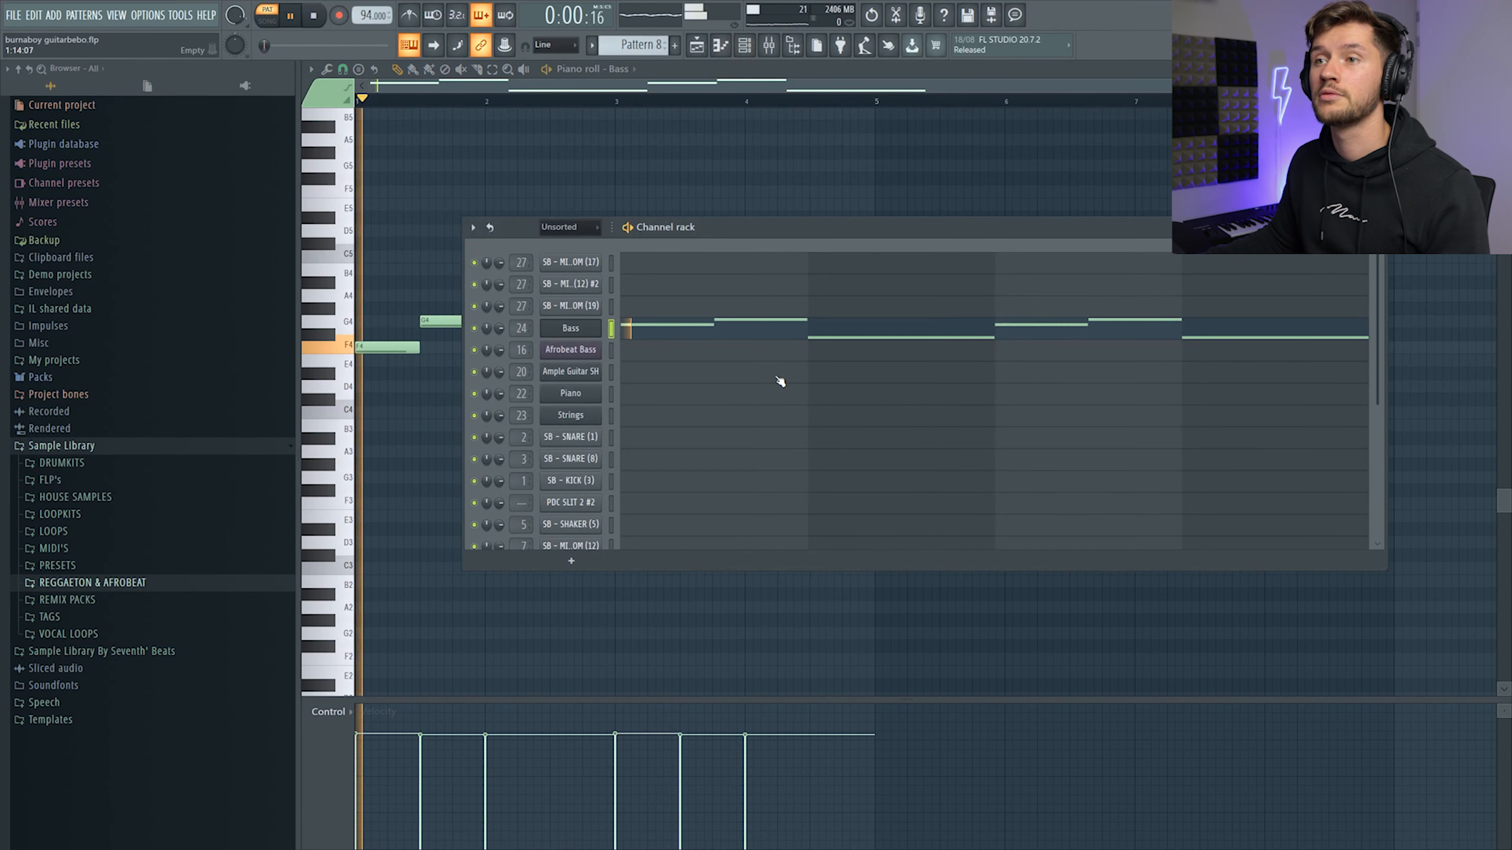
click(591, 342)
drag(512, 148, 948, 326)
click(630, 72)
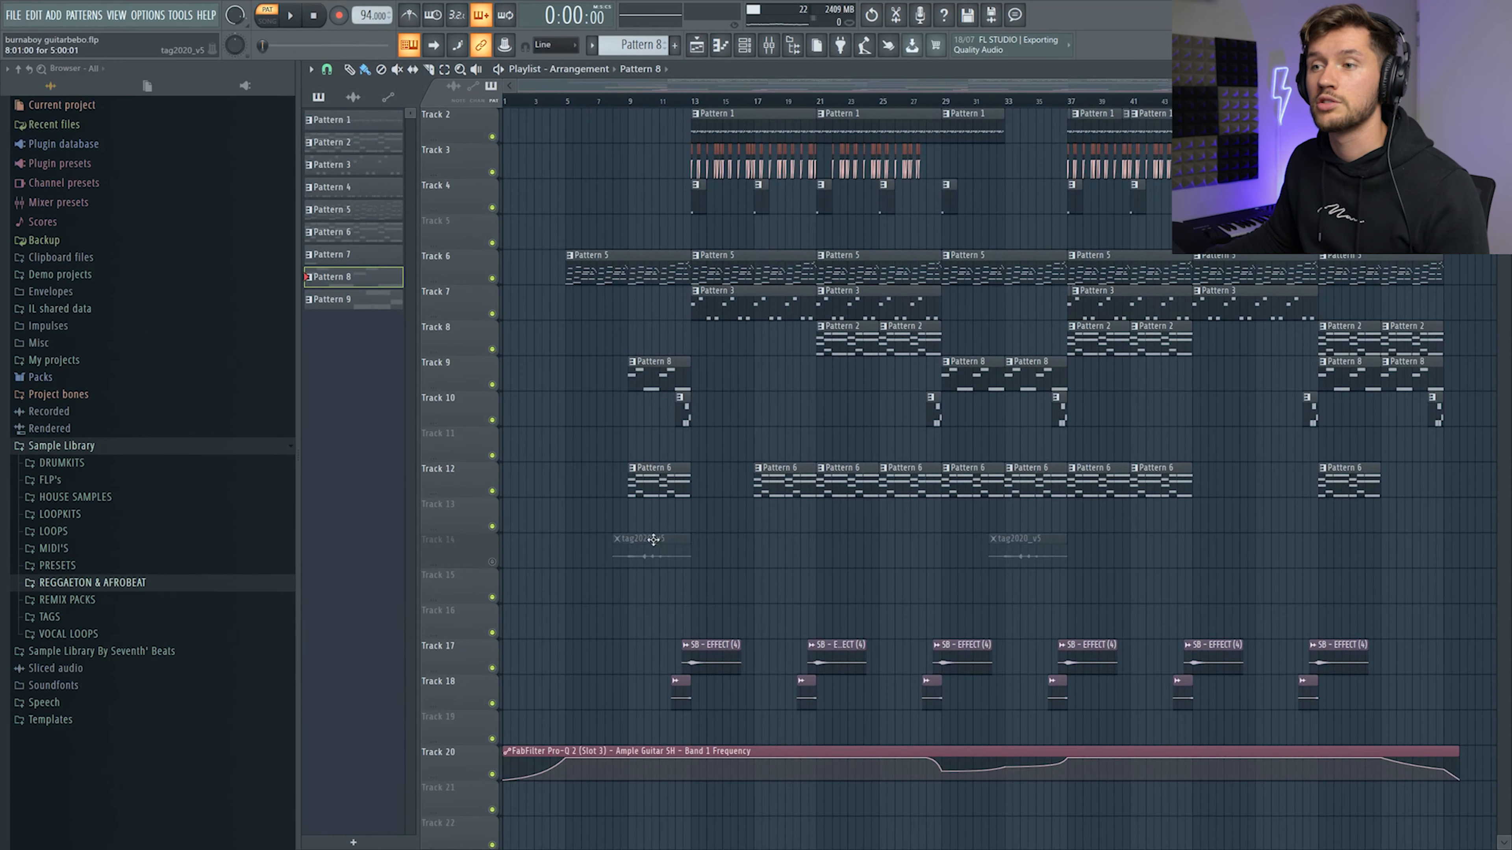
drag(638, 107, 684, 108)
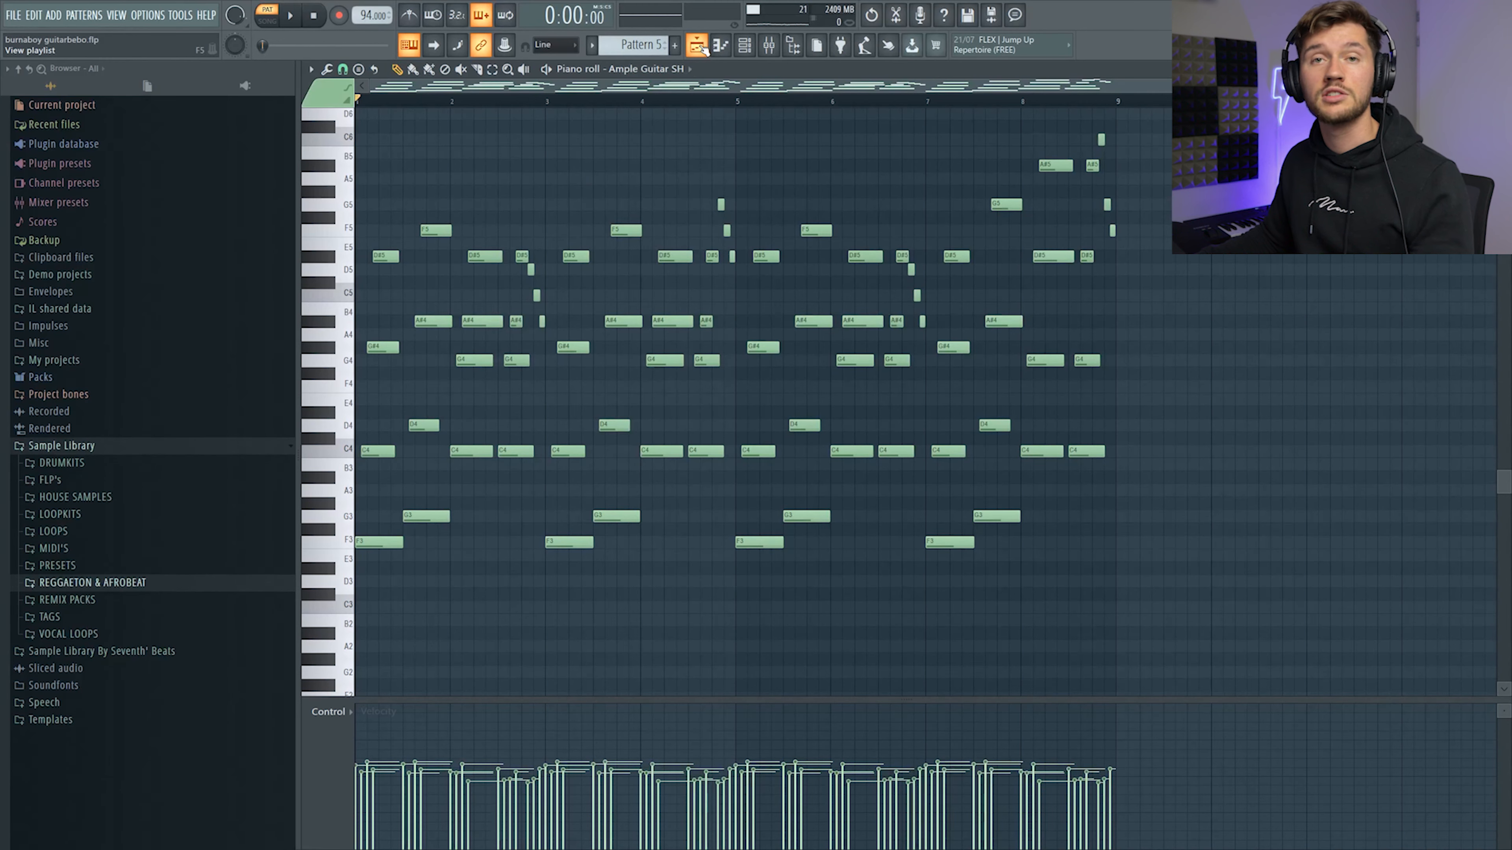
- Play Pattern 5 and bypass the four effects on the Ample Guitar SH mixer track
key(space)
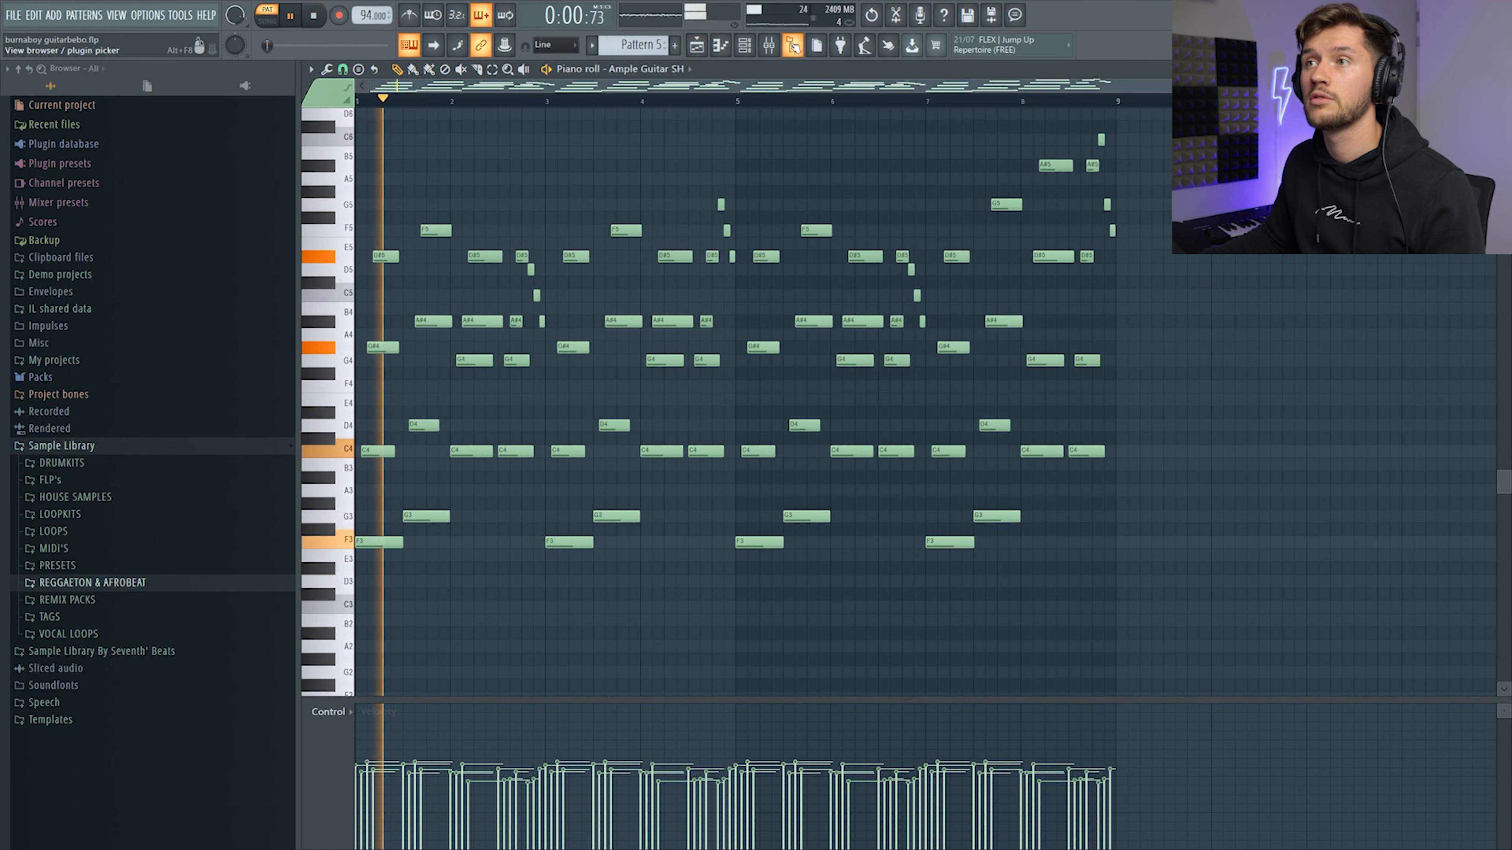
key(F9)
click(1304, 423)
click(1303, 402)
click(1303, 381)
click(1304, 361)
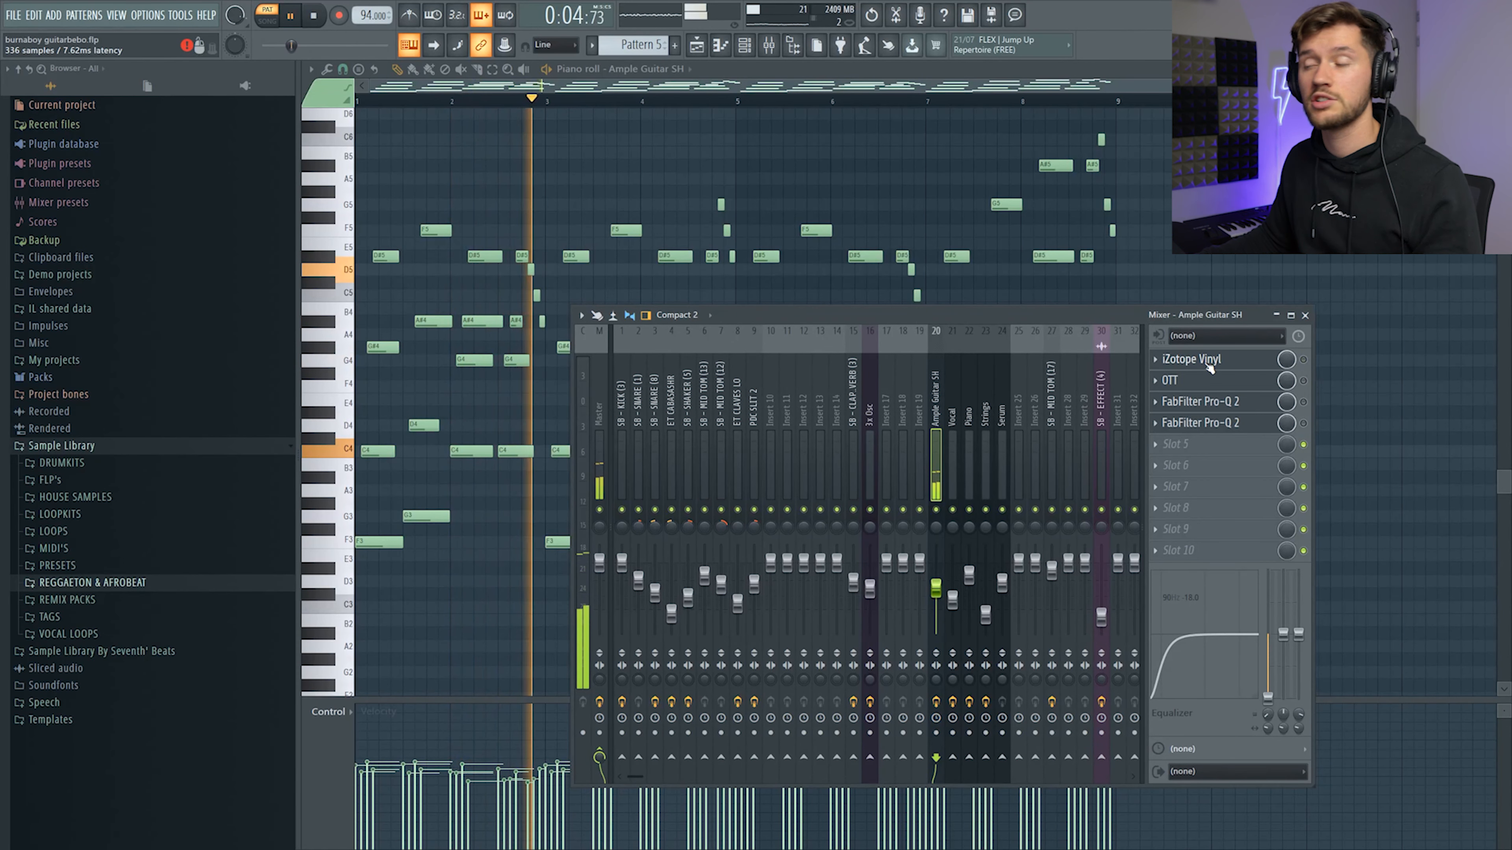
- Re-enable iZotope Vinyl, OTT and both FabFilter Pro-Q 2 effects on the guitar track one by one, opening Vinyl and the two EQs
click(1304, 360)
click(1223, 360)
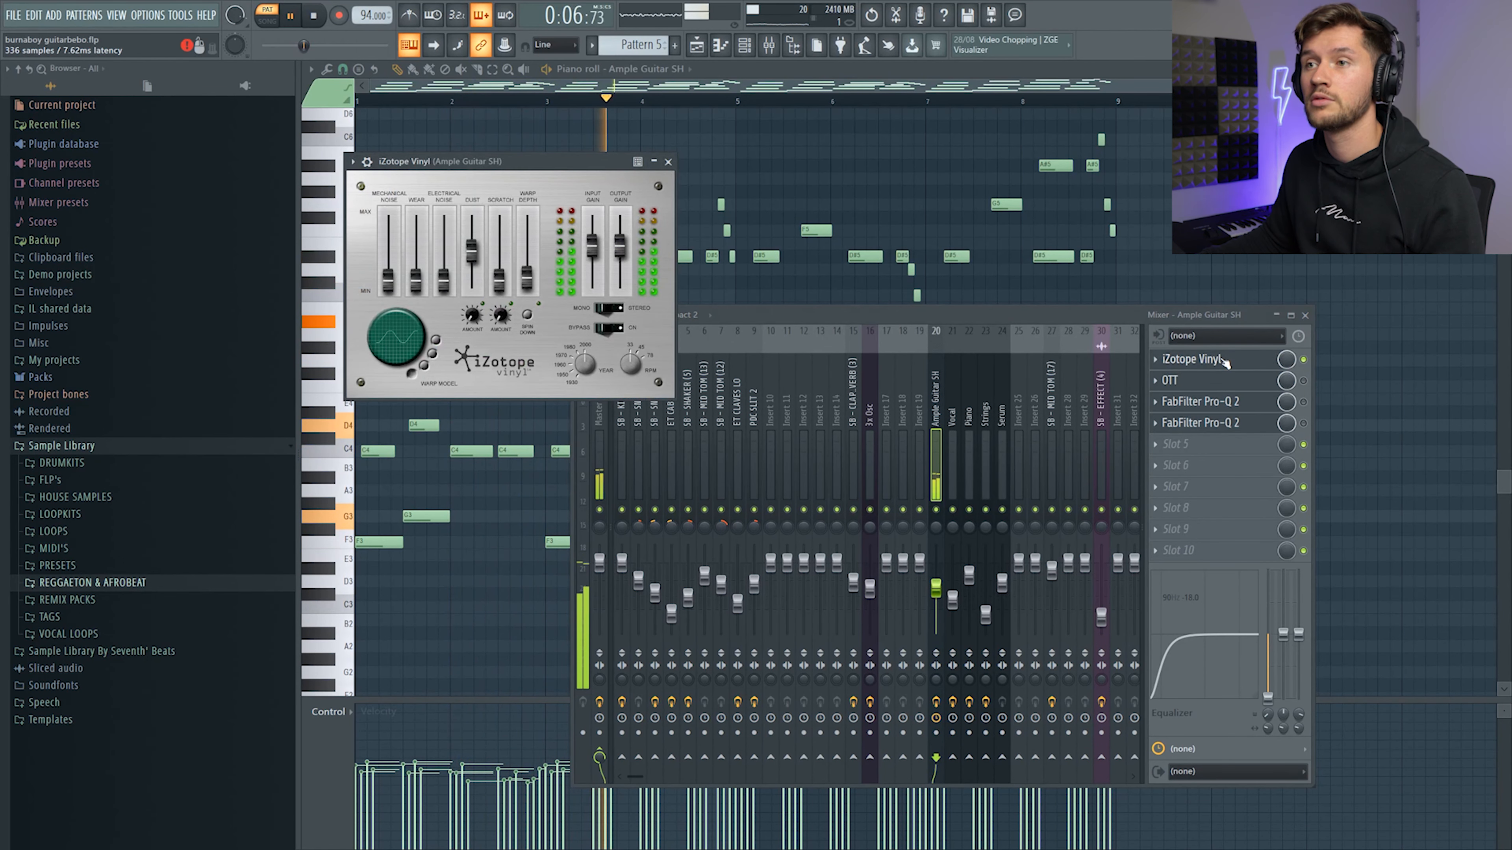
click(1302, 381)
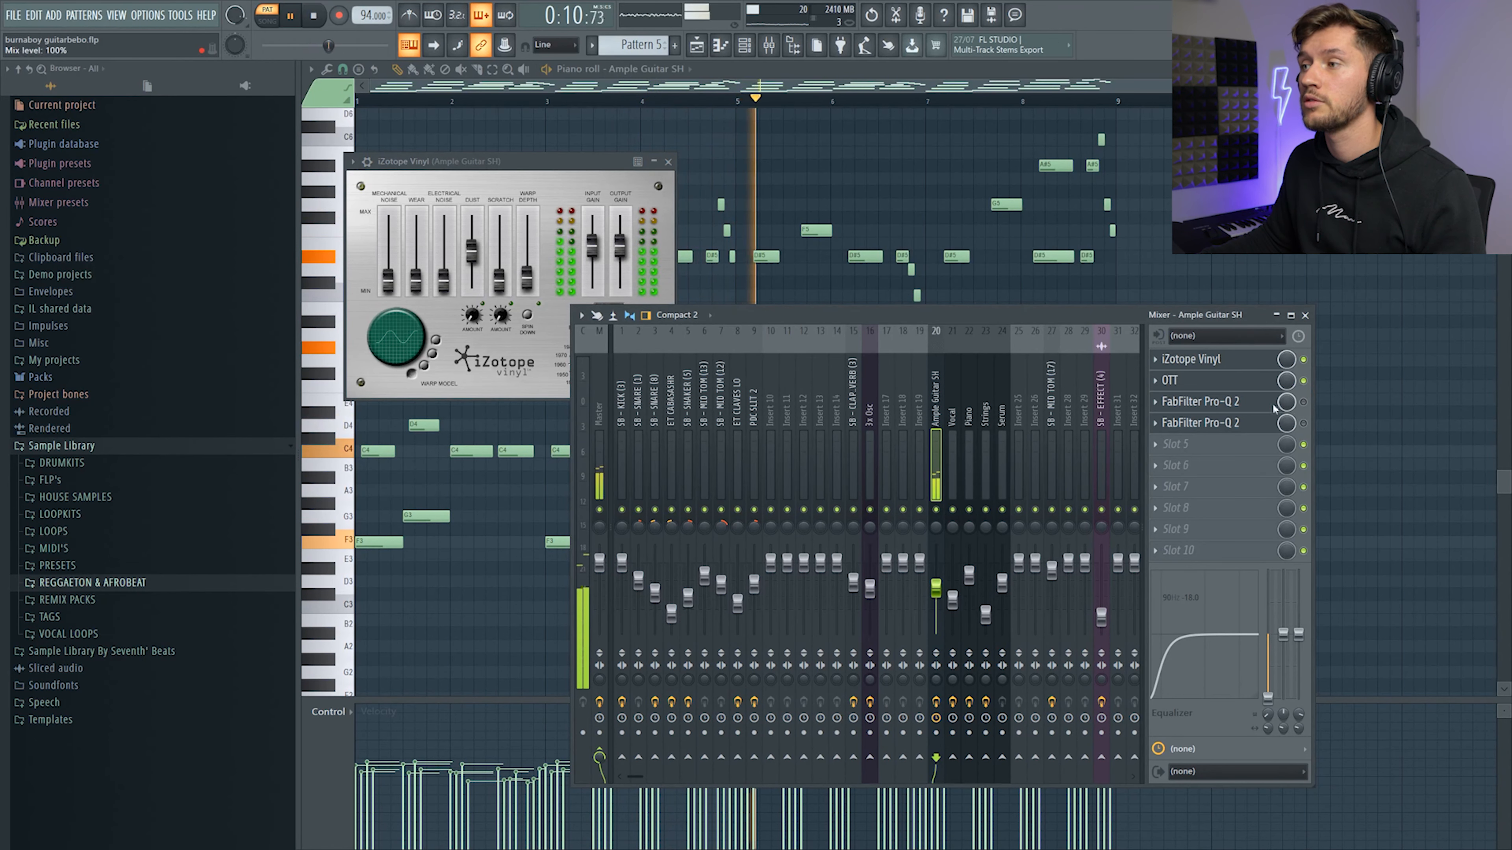
click(1274, 404)
click(1303, 403)
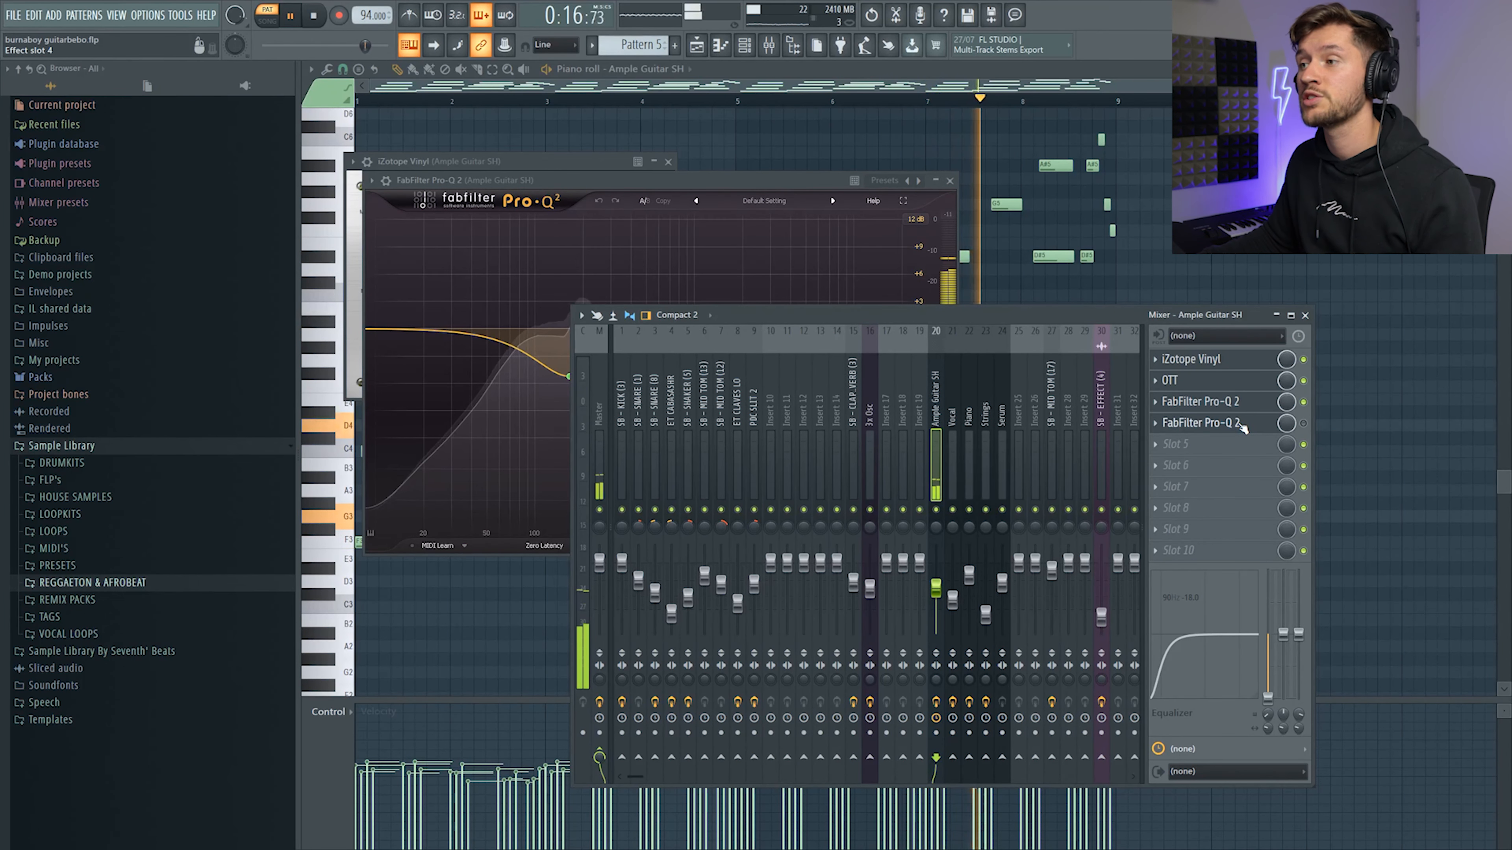
click(1226, 422)
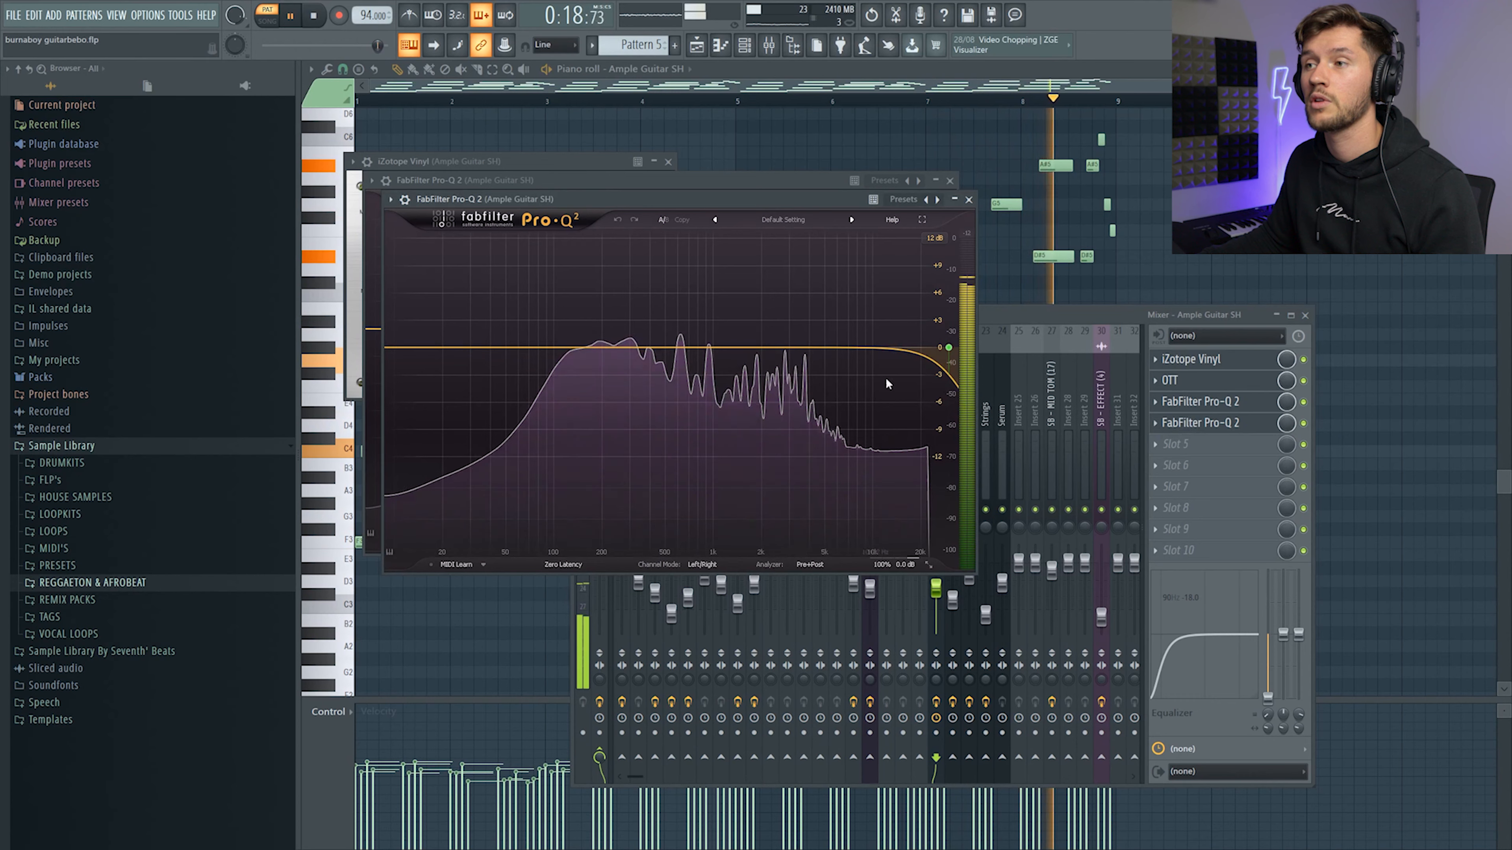
mouse_move(903, 350)
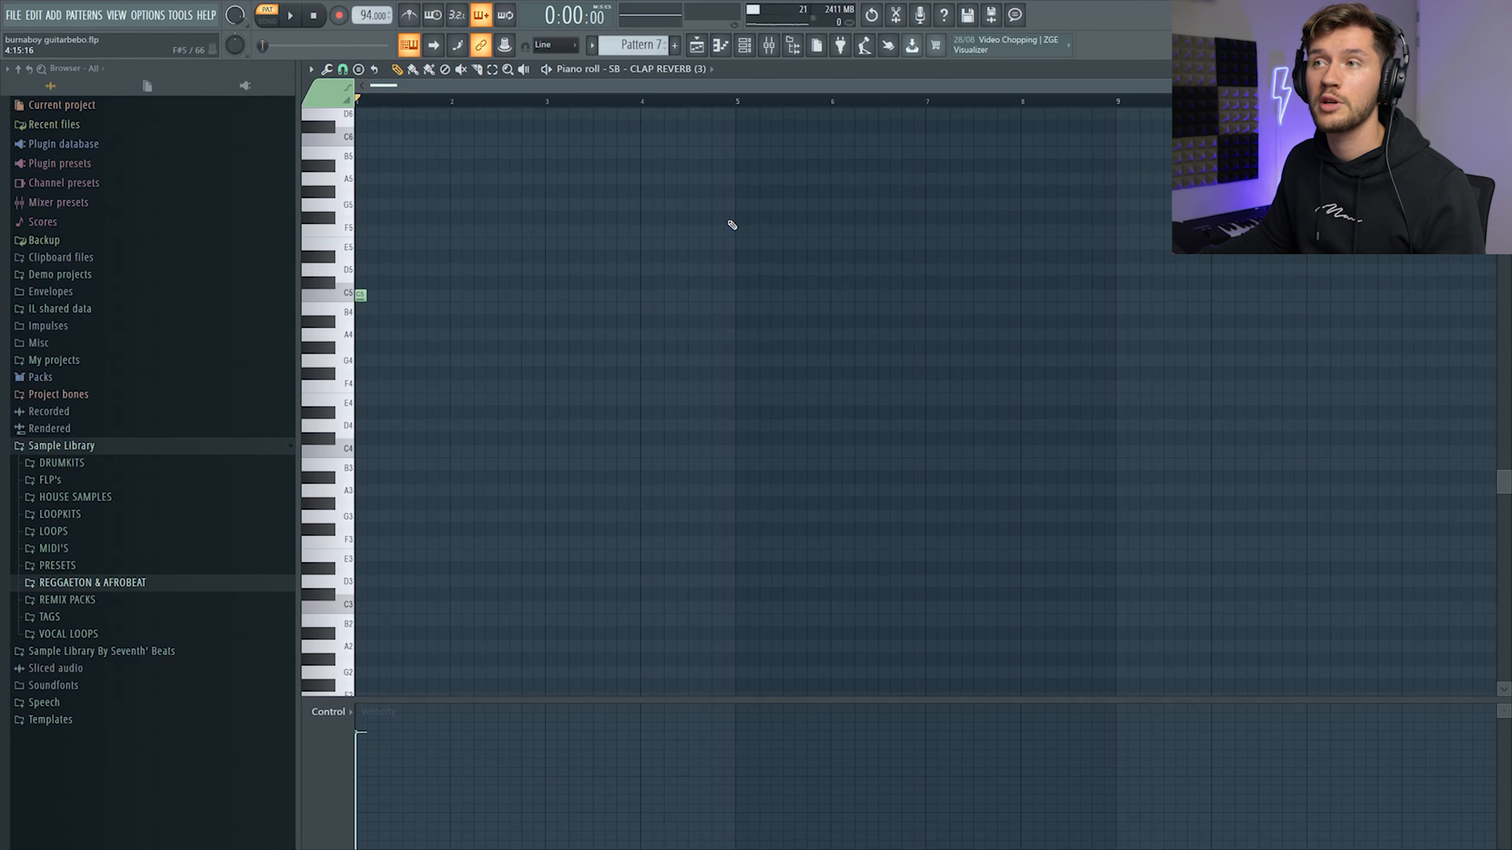
- Play Pattern 7's clap and open the ValhallaVintageVerb settings on the SB - CLAP REVERB (3) mixer track
key(space)
key(F9)
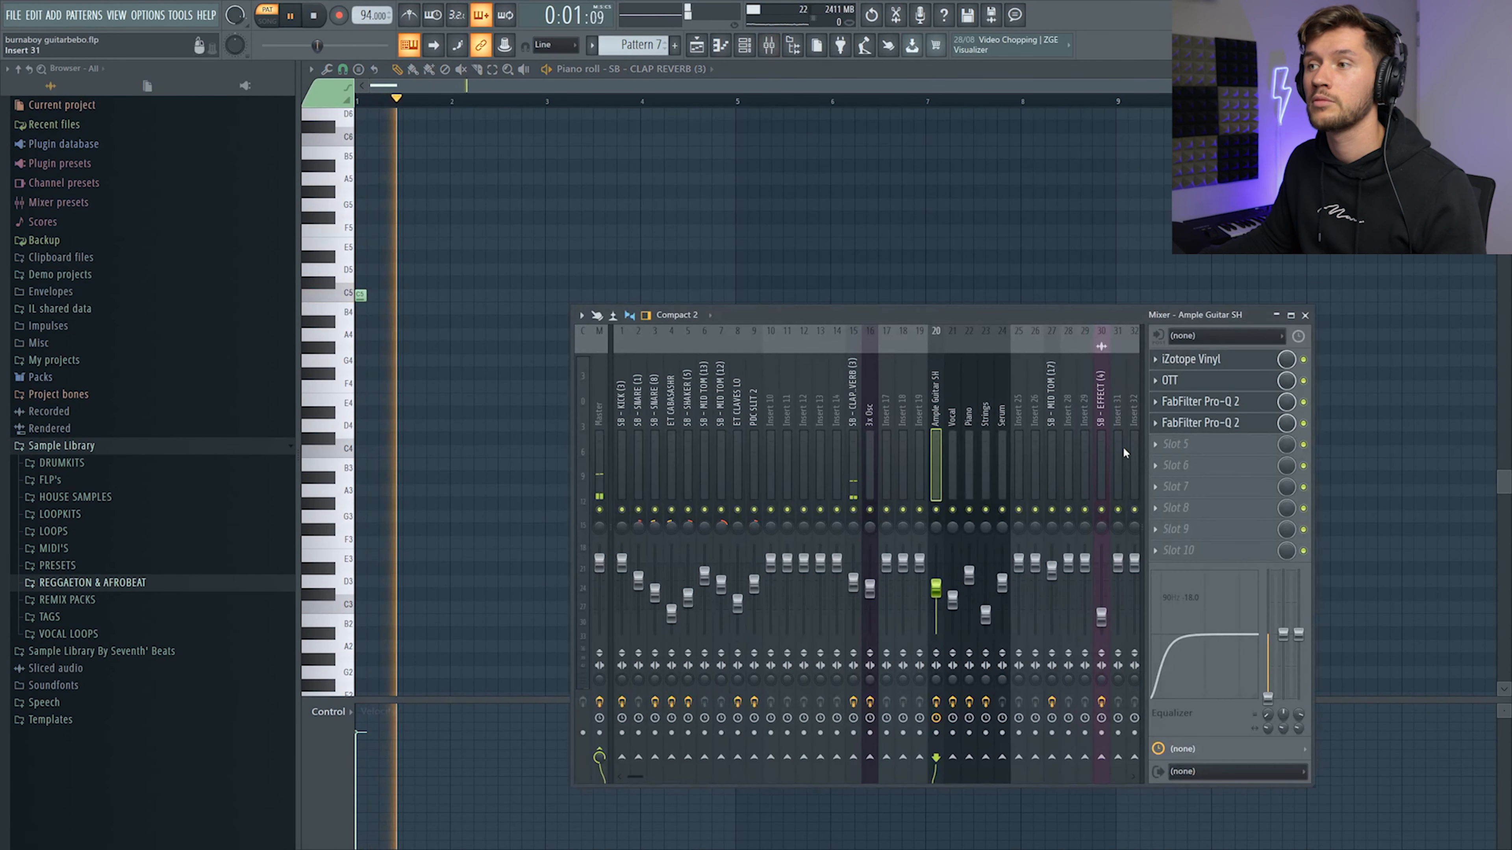
key(space)
click(854, 417)
click(1213, 365)
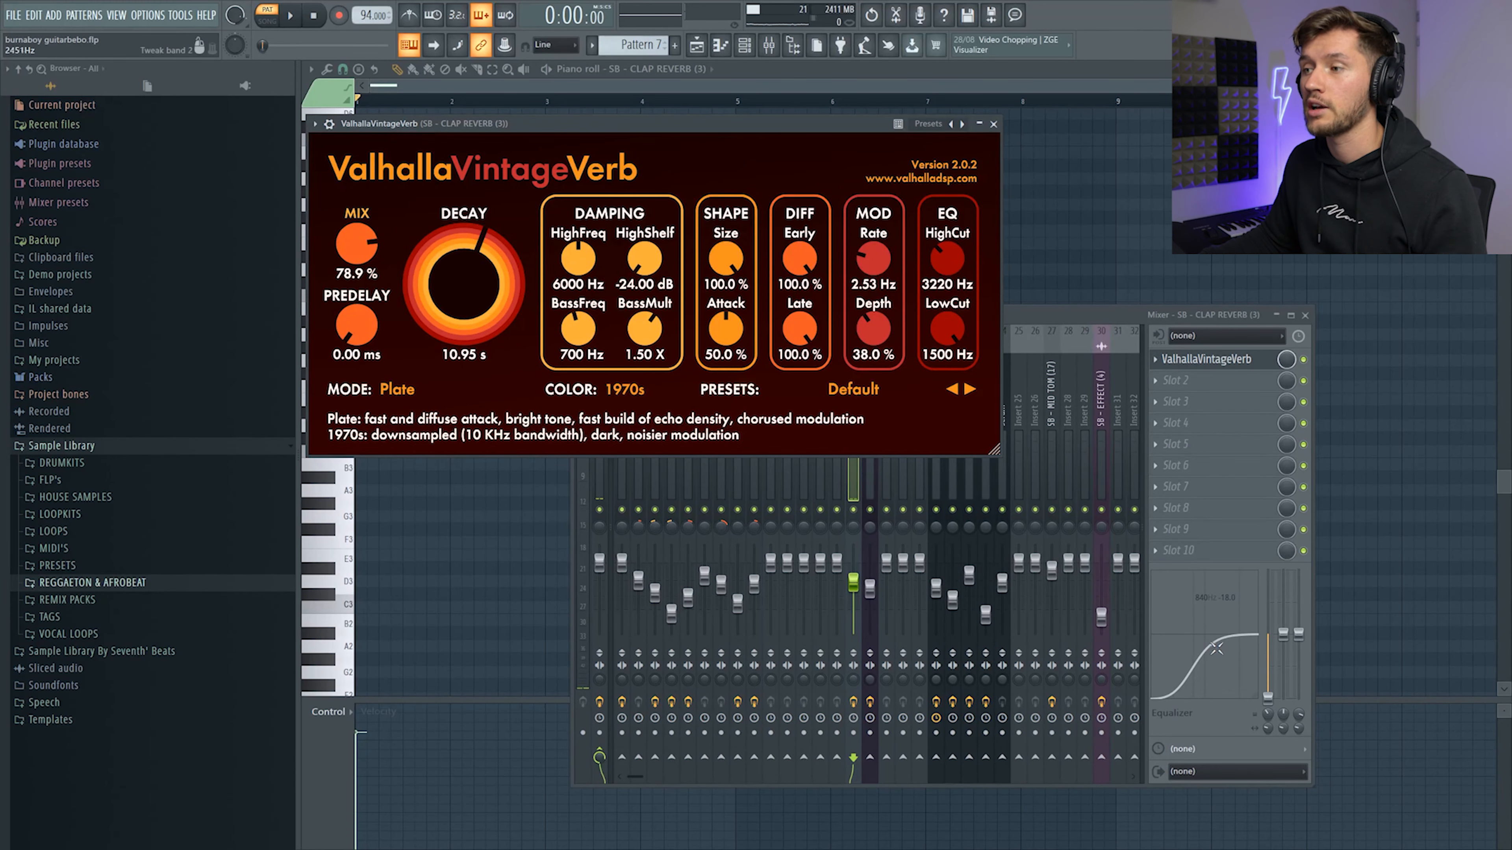
- Play the arrangement through the section before bar 29, and select bar 12 and play its transition
click(704, 47)
key(space)
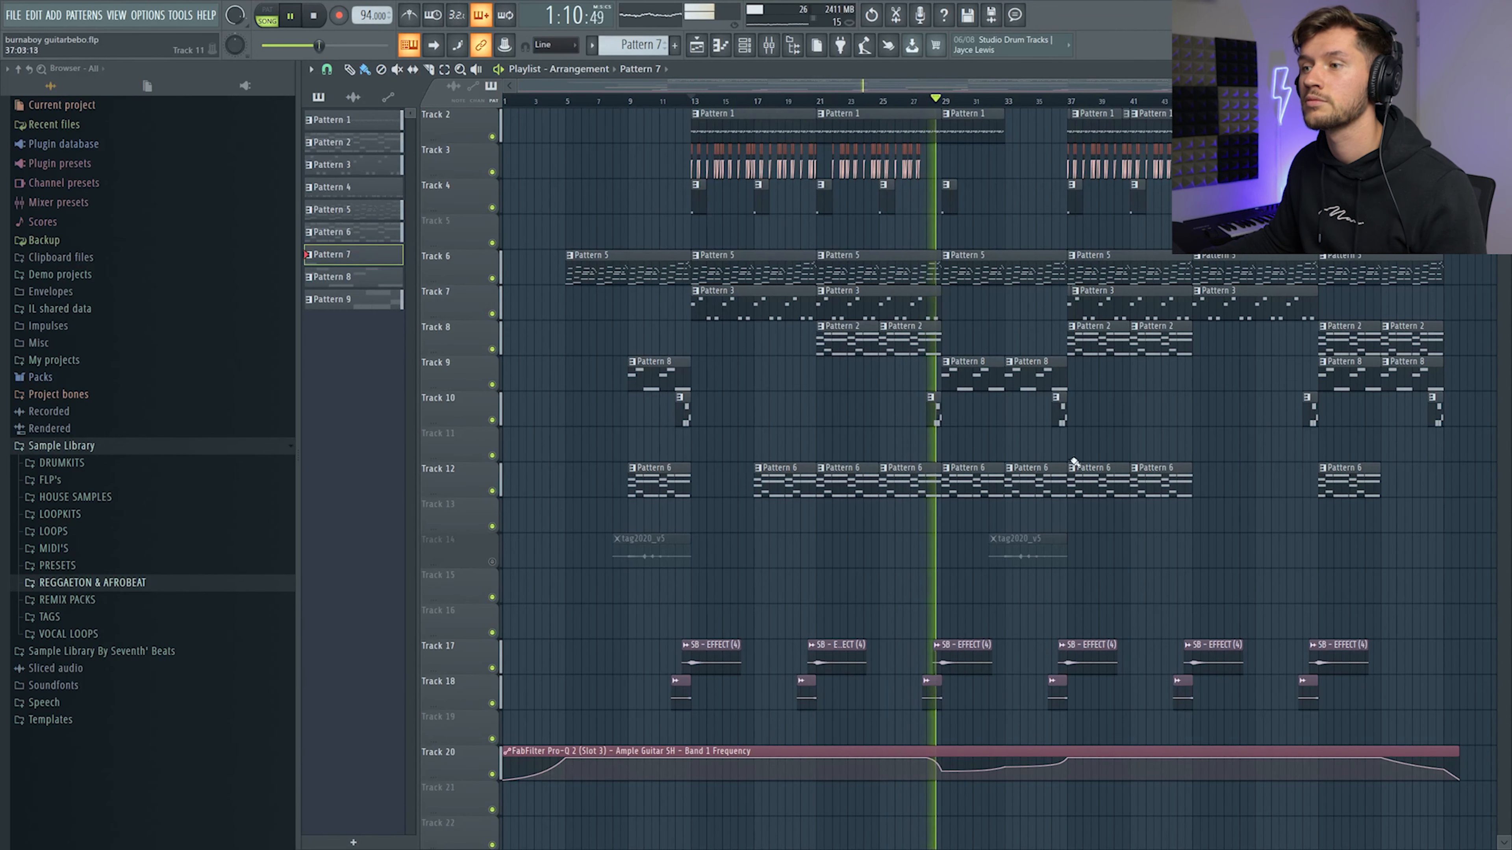
key(space)
double_click(678, 105)
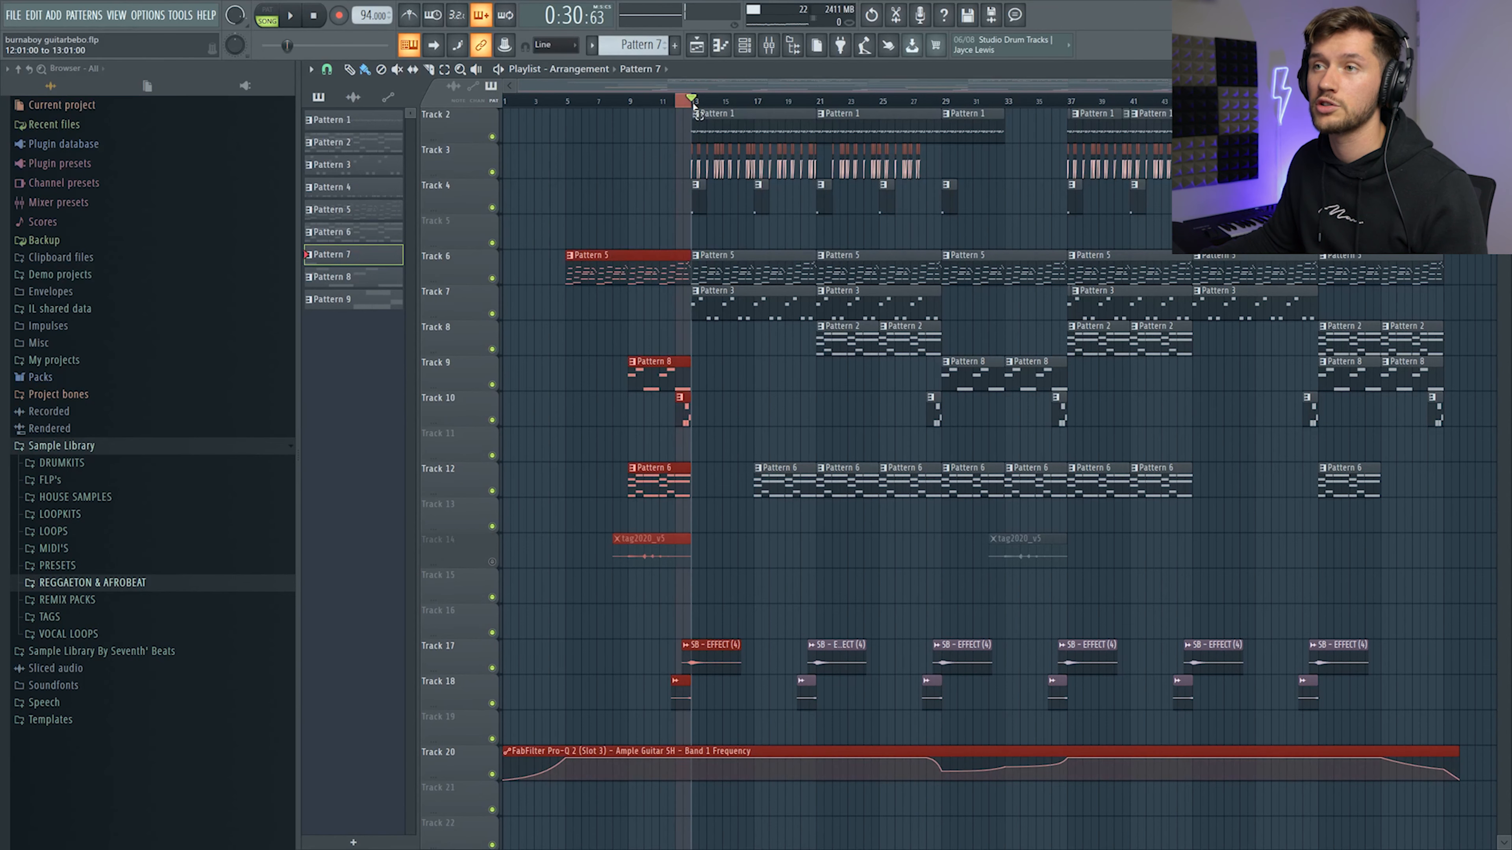
key(space)
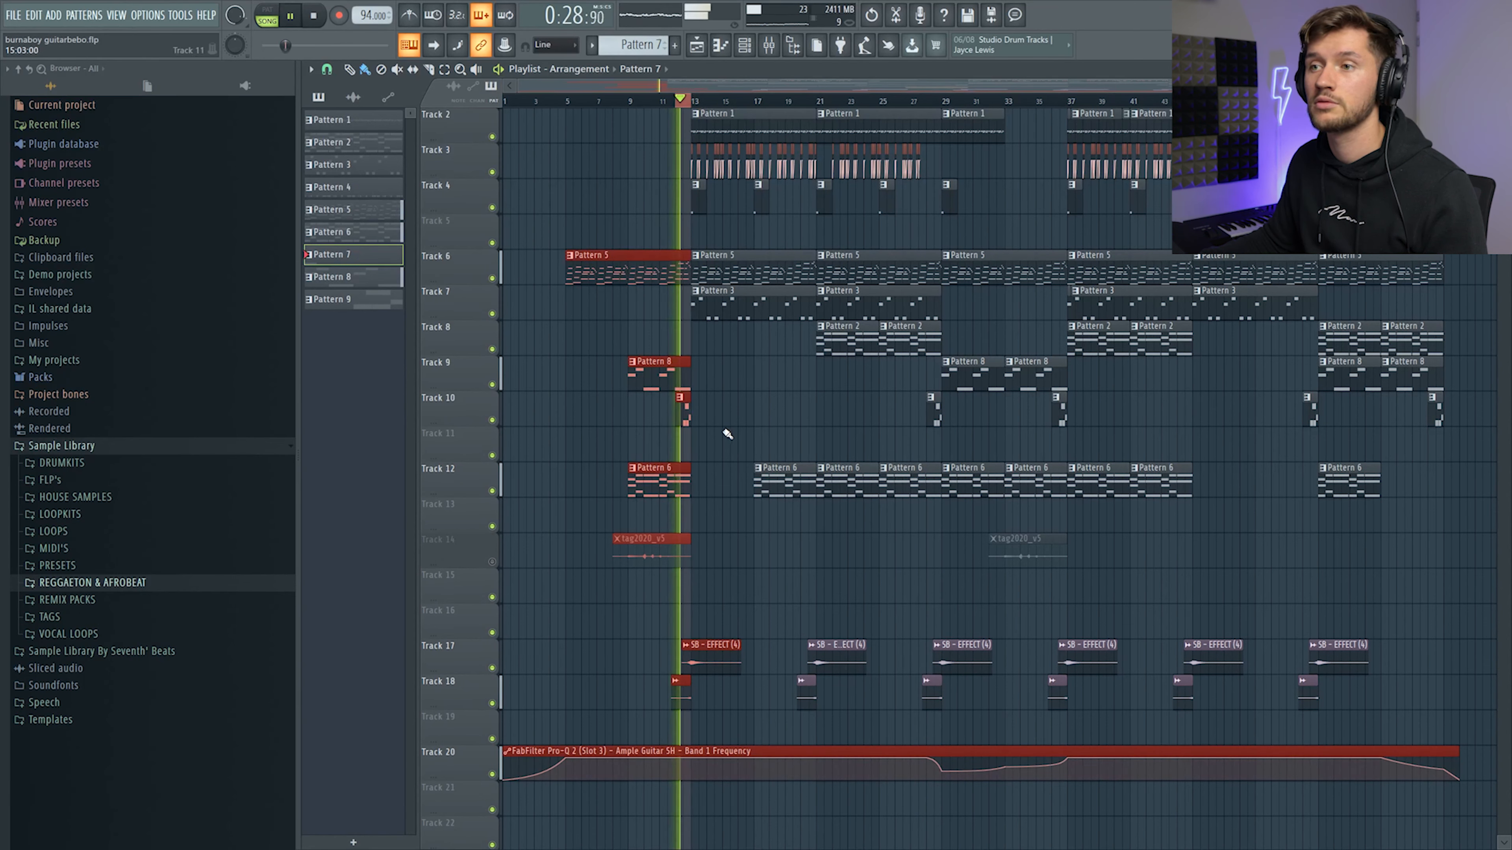
key(space)
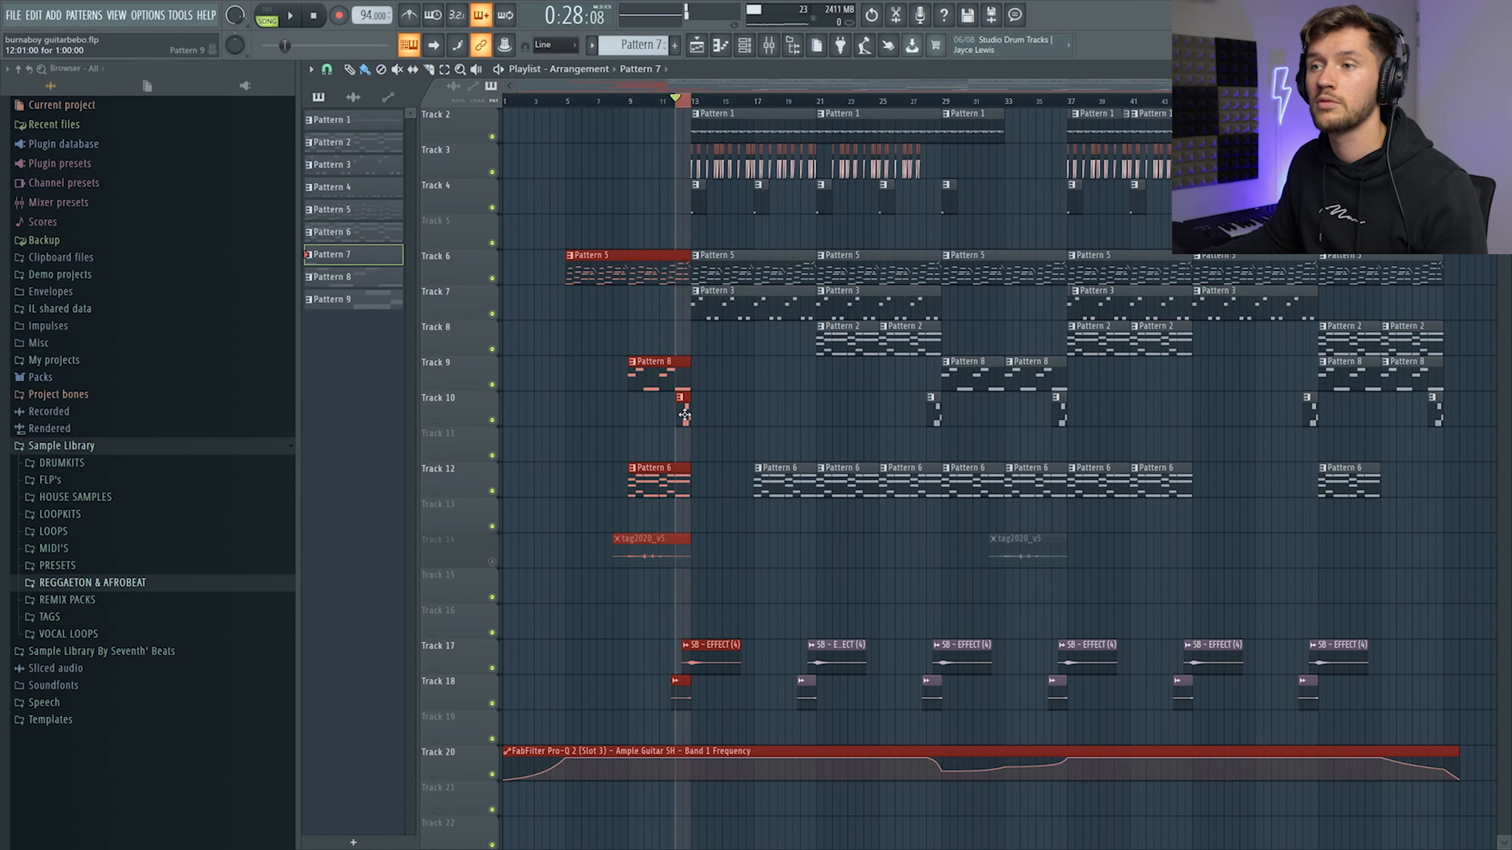
- Open the Pattern 9 tom fill from Track 10 and enlarge the channel rack to inspect its mid tom channels
double_click(685, 410)
scroll(696, 87, up, 5)
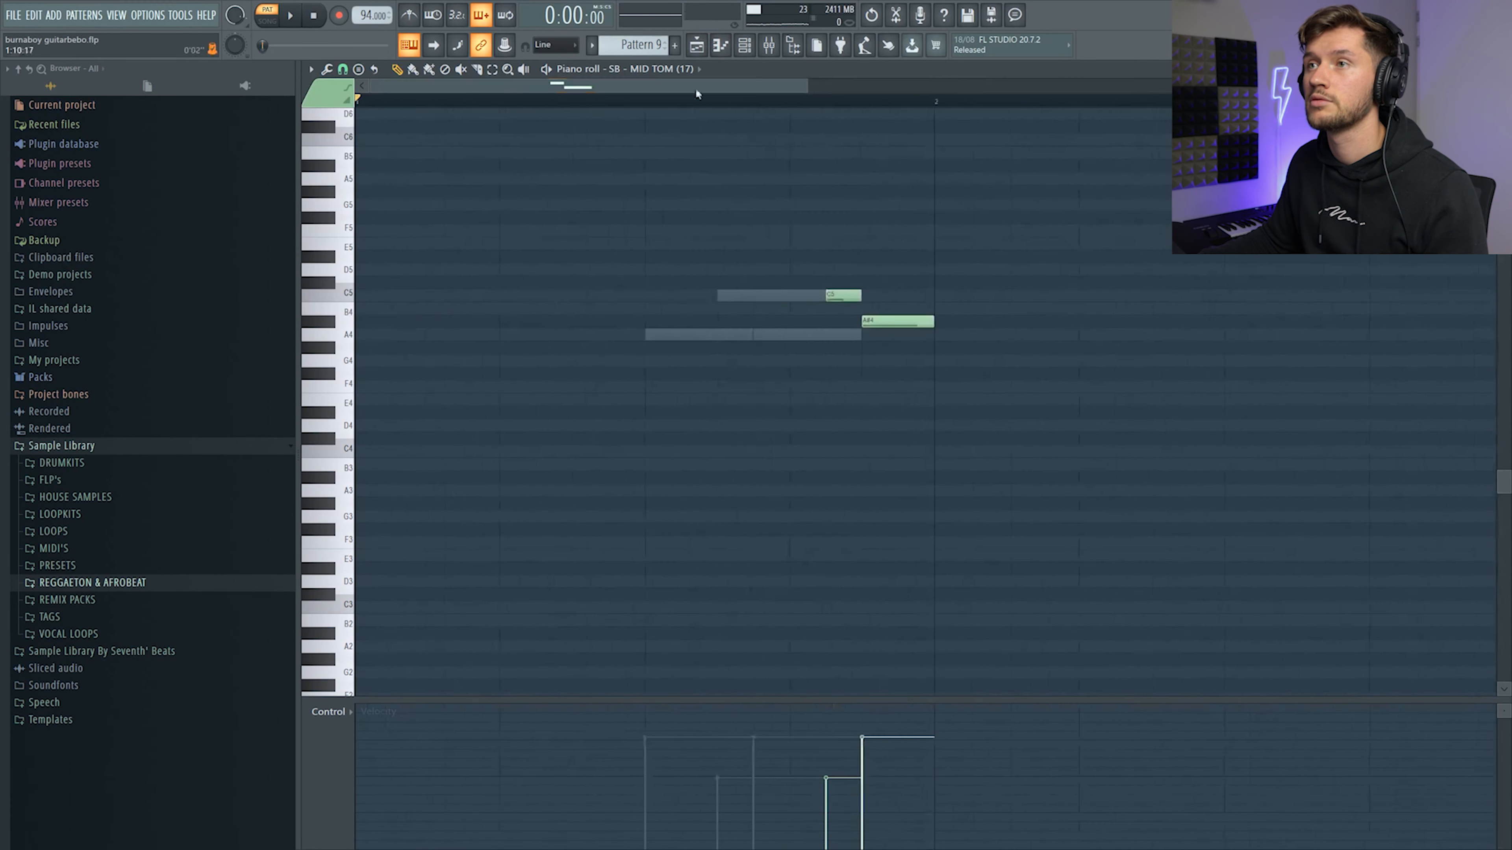
click(745, 46)
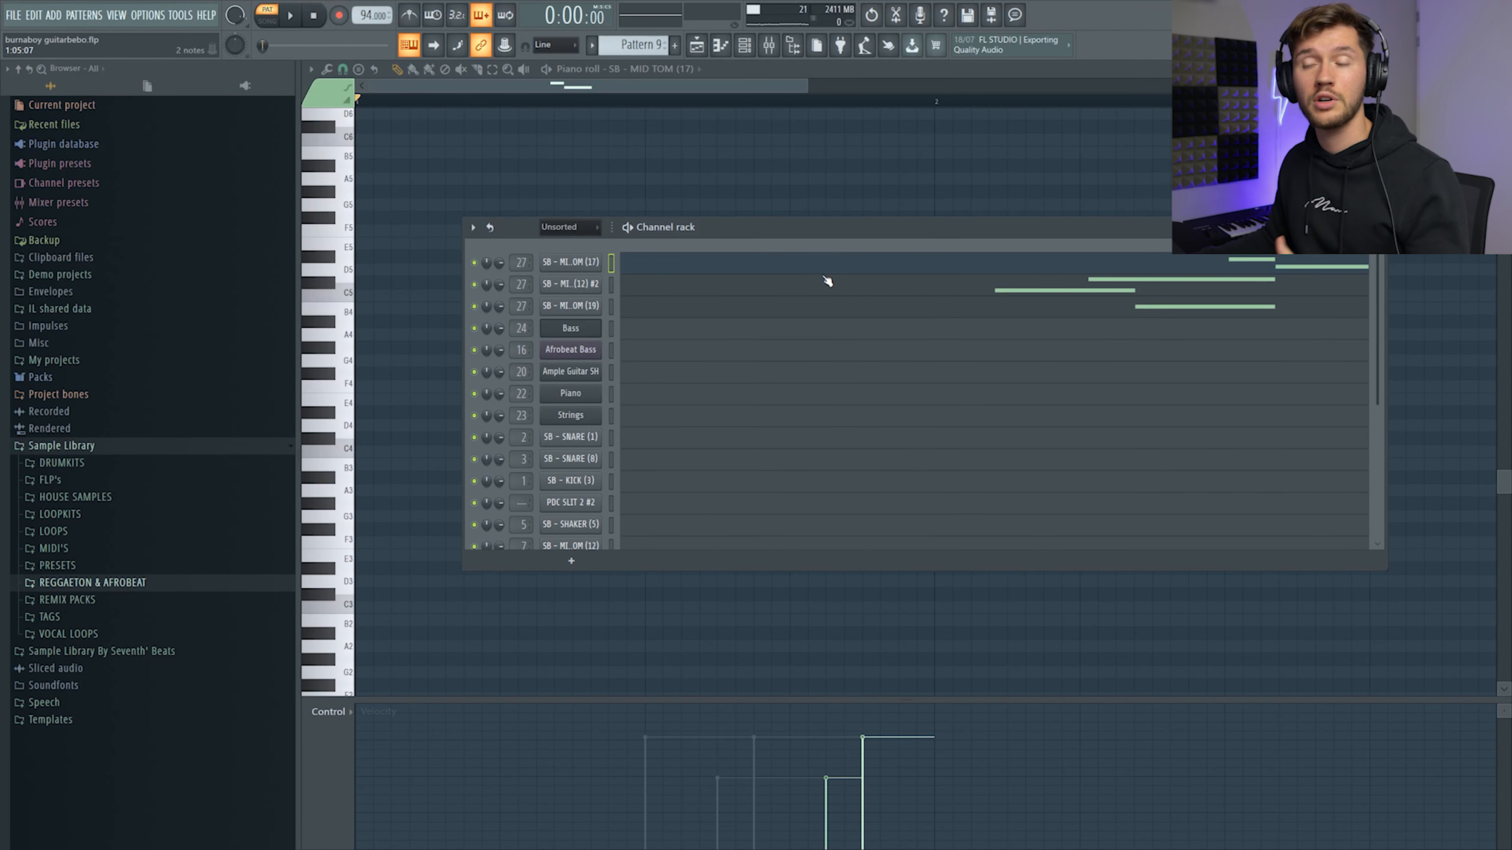
drag(859, 581, 880, 624)
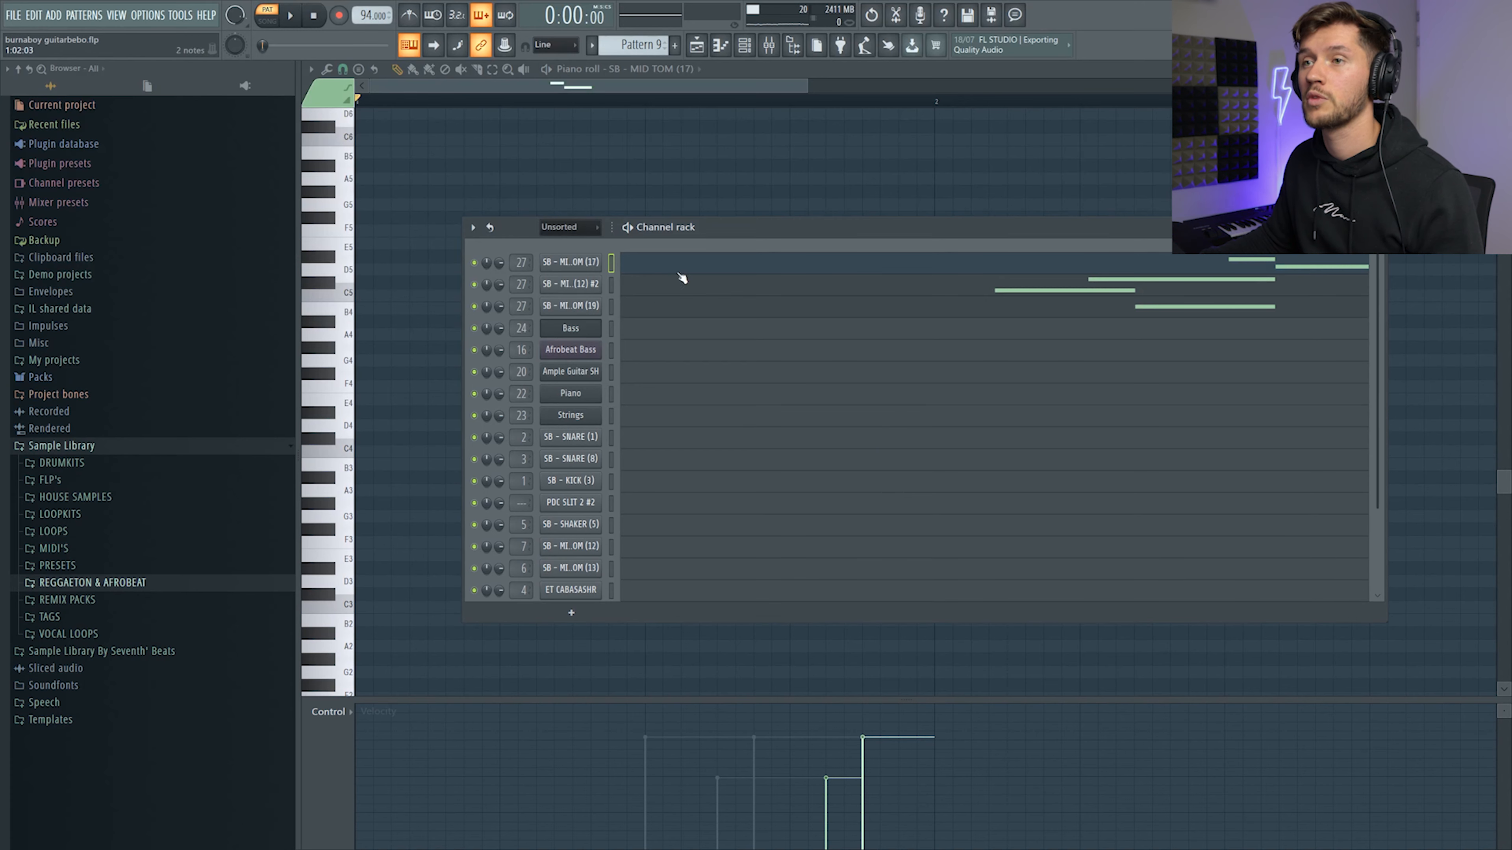
click(785, 271)
click(784, 270)
click(745, 52)
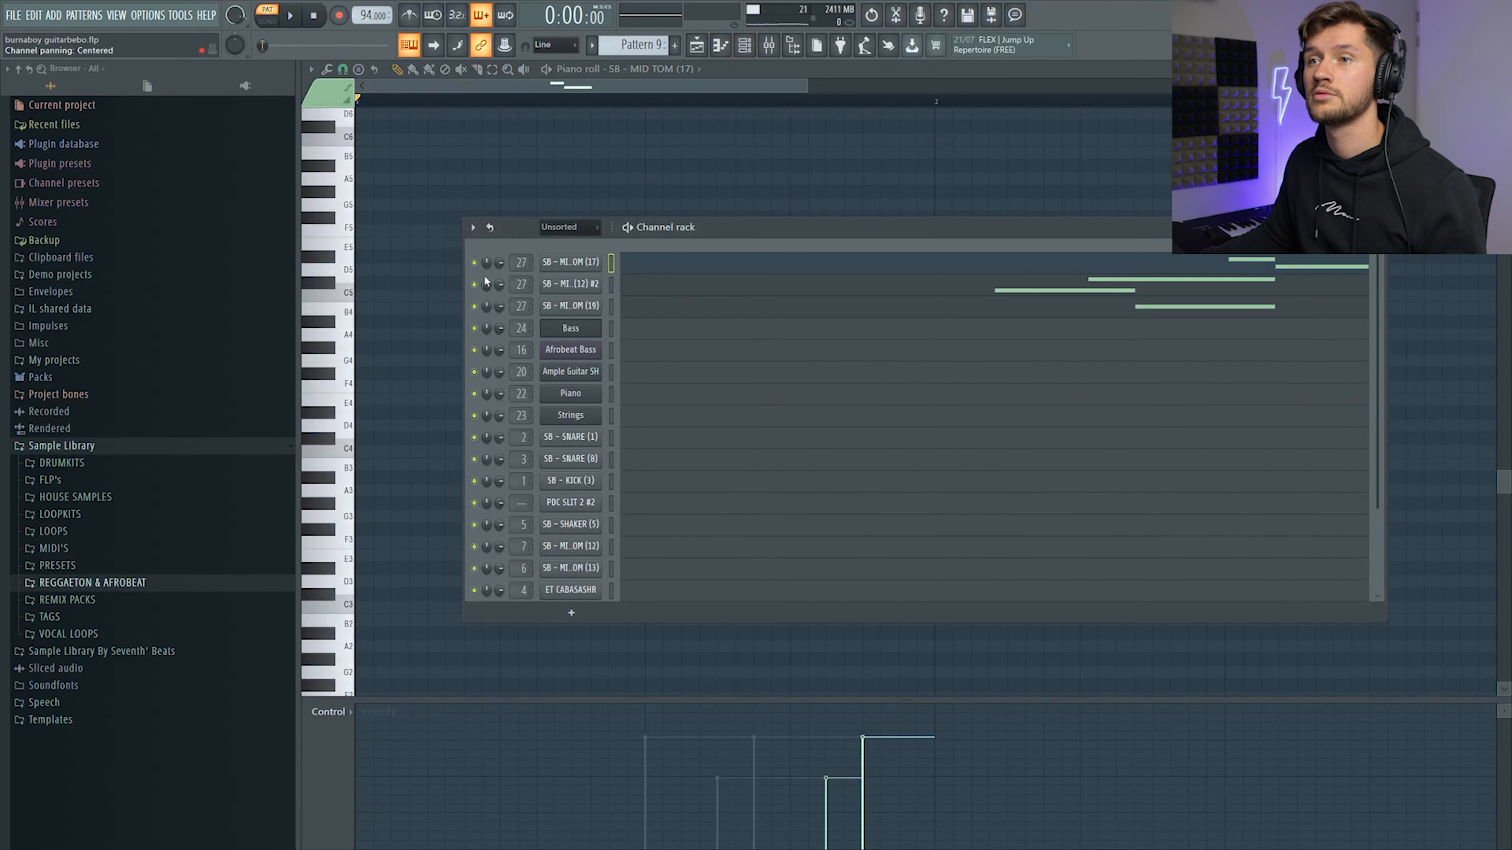
- Open the SB - MID TOM (17) notes of the fill and play them
click(705, 262)
click(739, 267)
key(space)
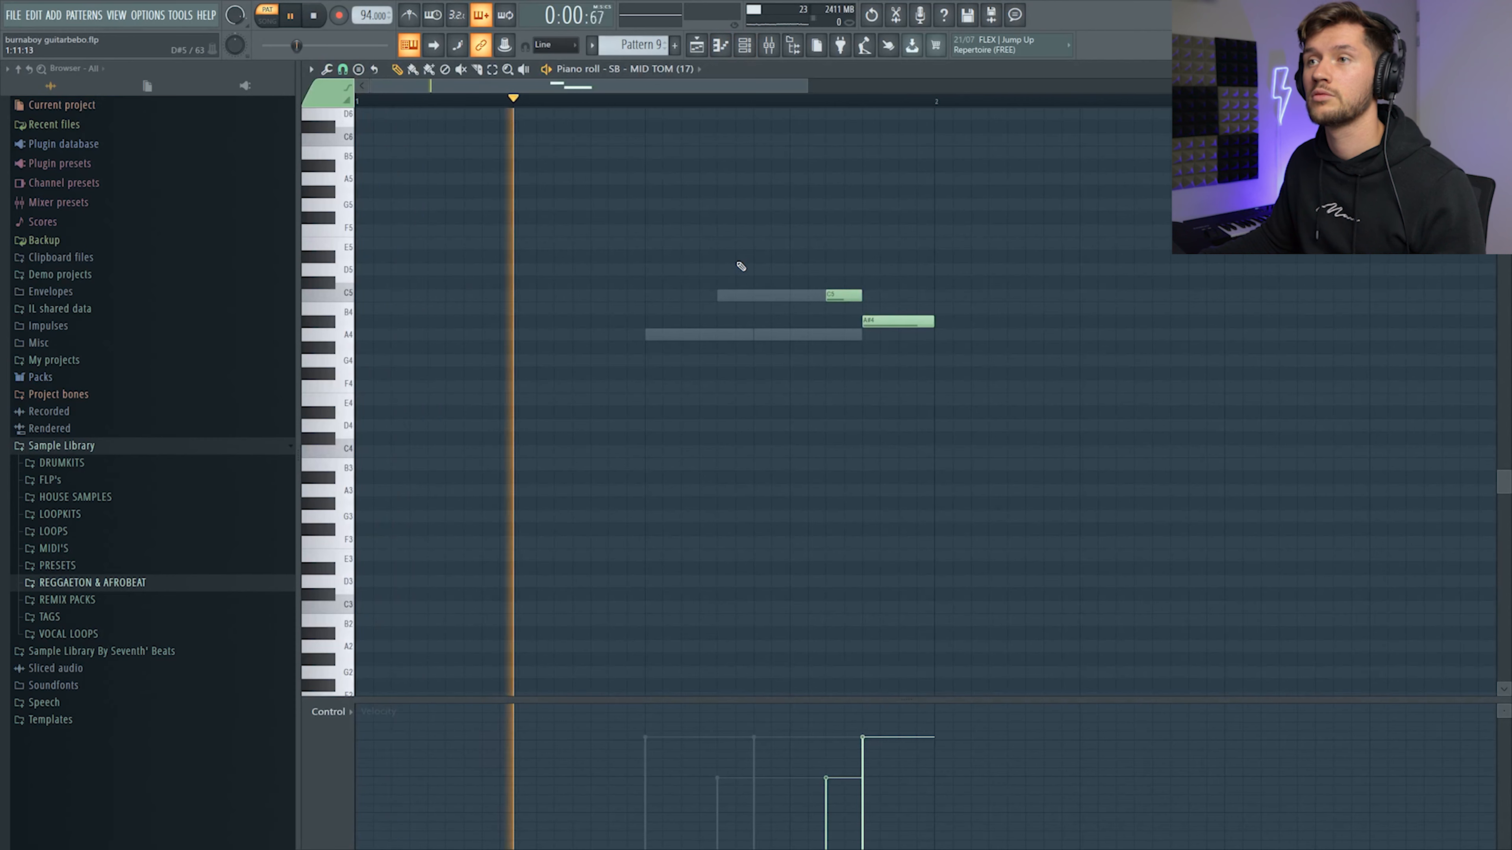
key(space)
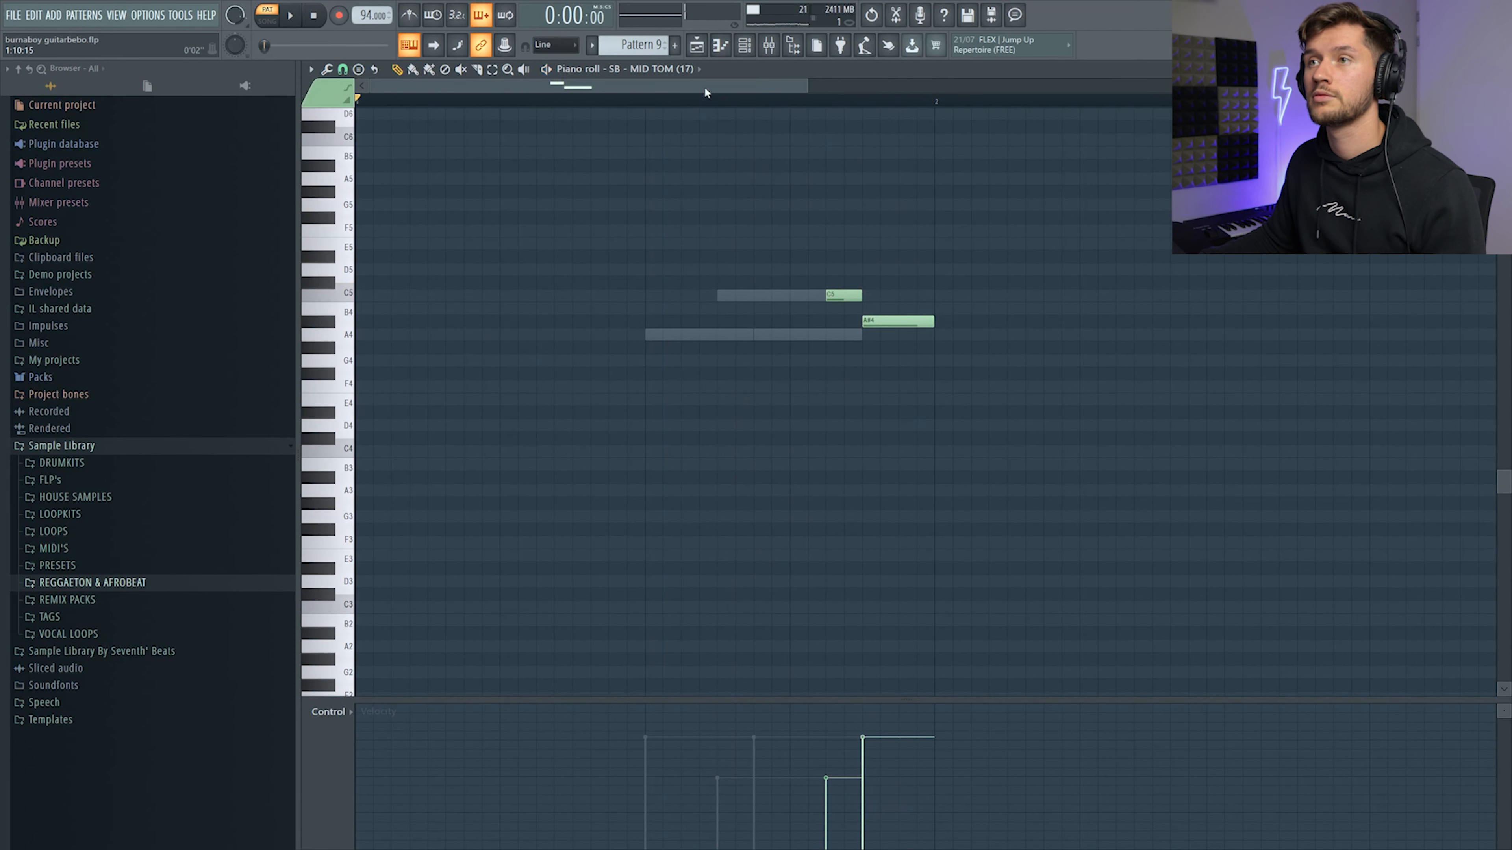
- Play the fill with SB - MID TOM (12) #2 enabled alongside SB - MID TOM (17), and view the second tom's notes
click(744, 44)
key(space)
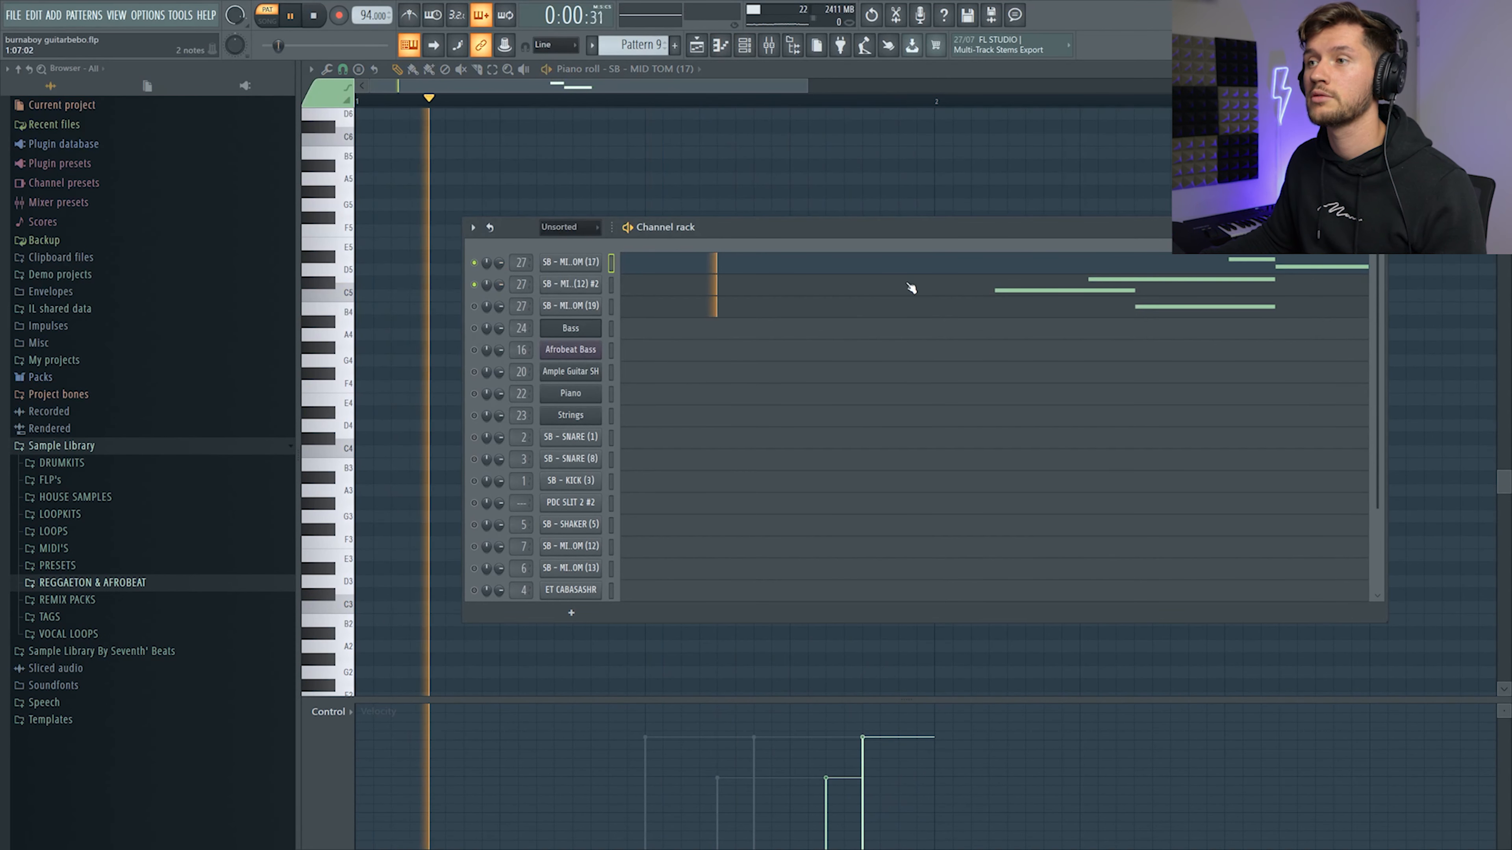
click(907, 286)
key(space)
key(F6)
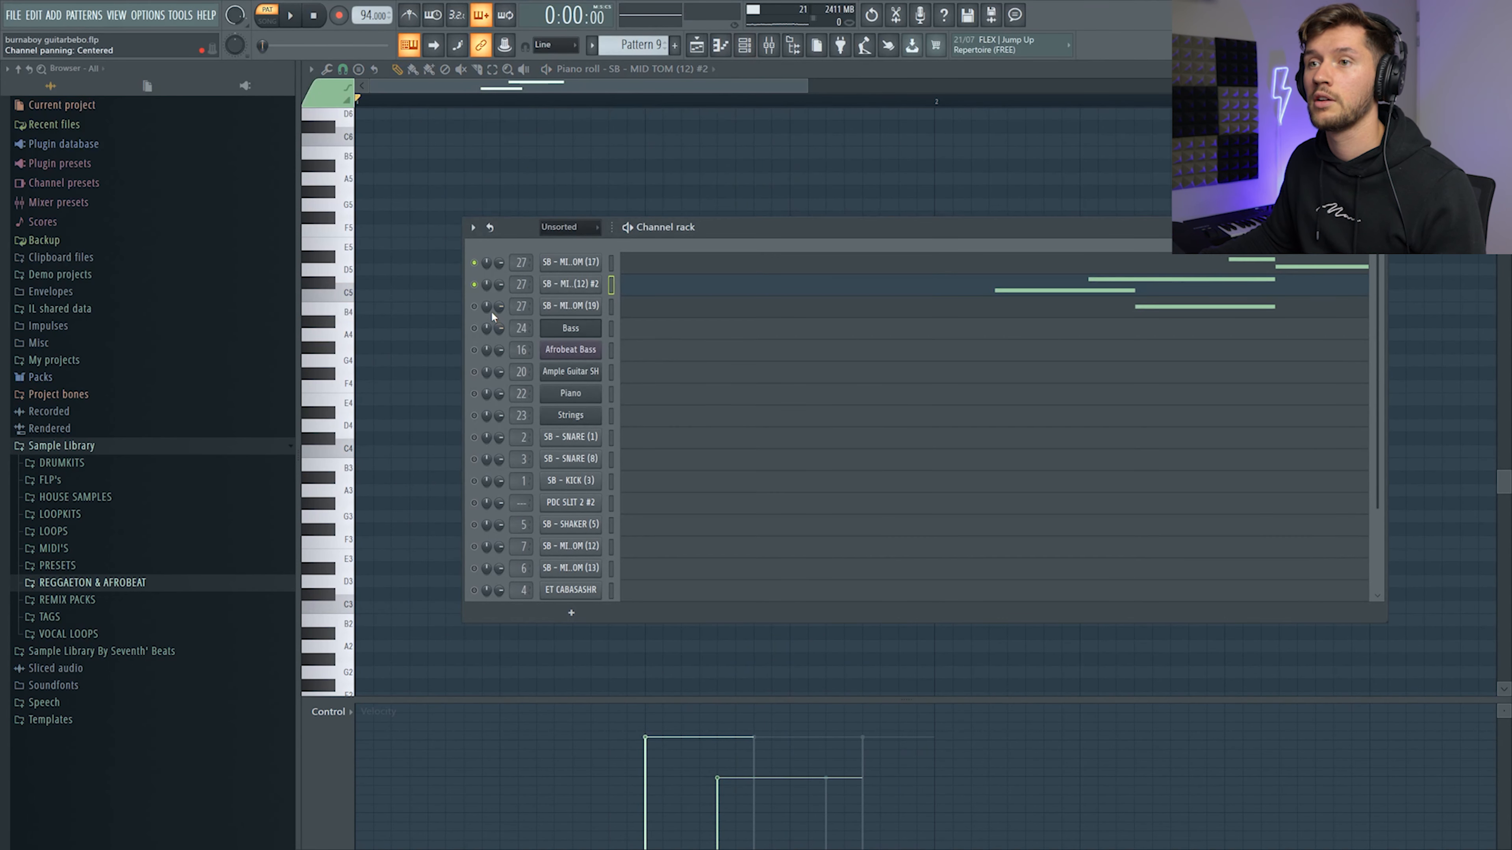
- Play the whole tom fill and view the SB - MID TOM (19) notes
key(space)
click(785, 306)
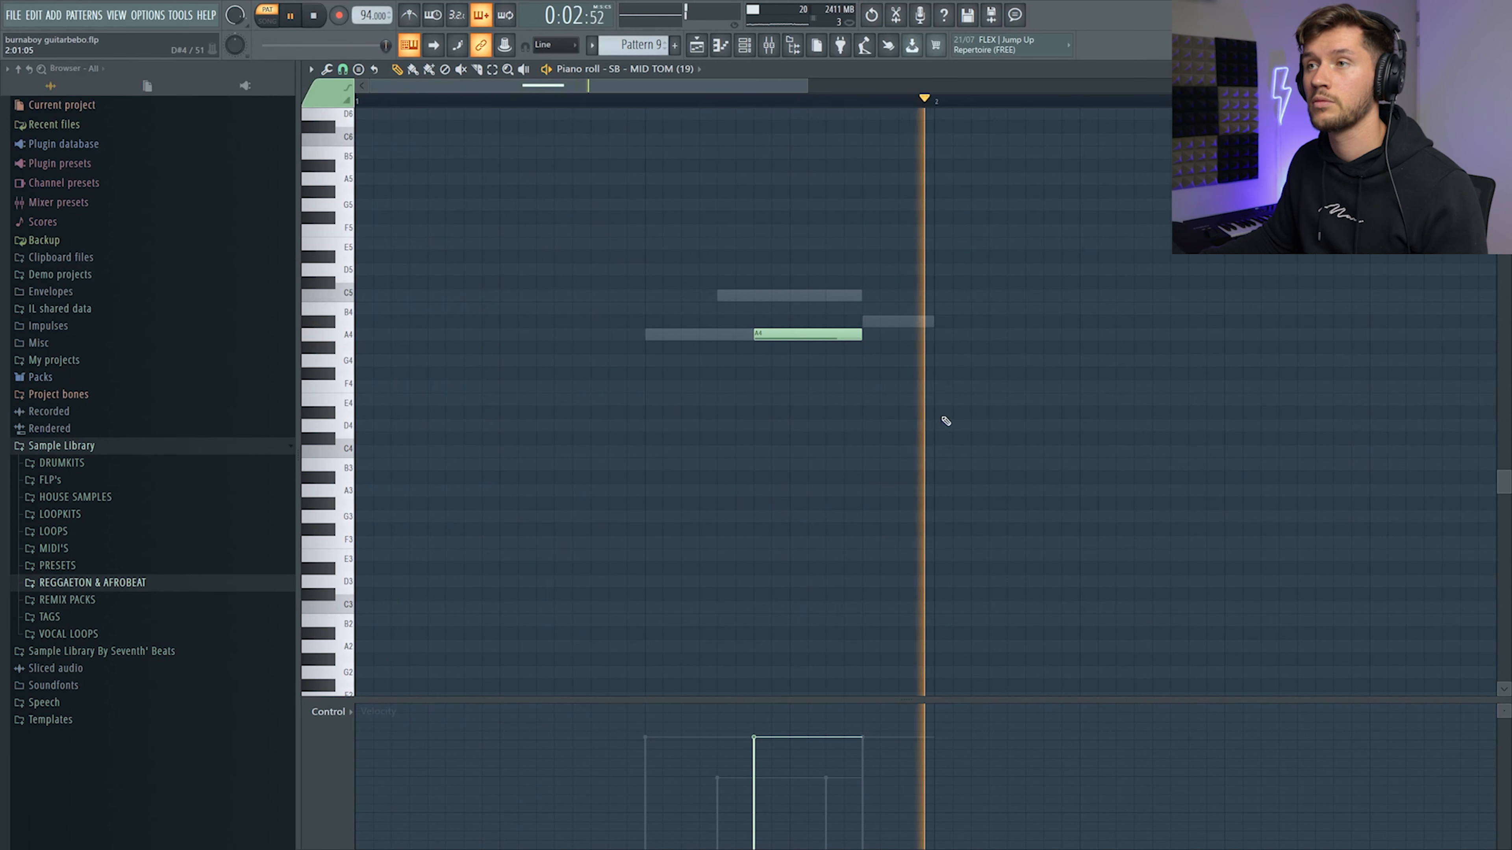
key(space)
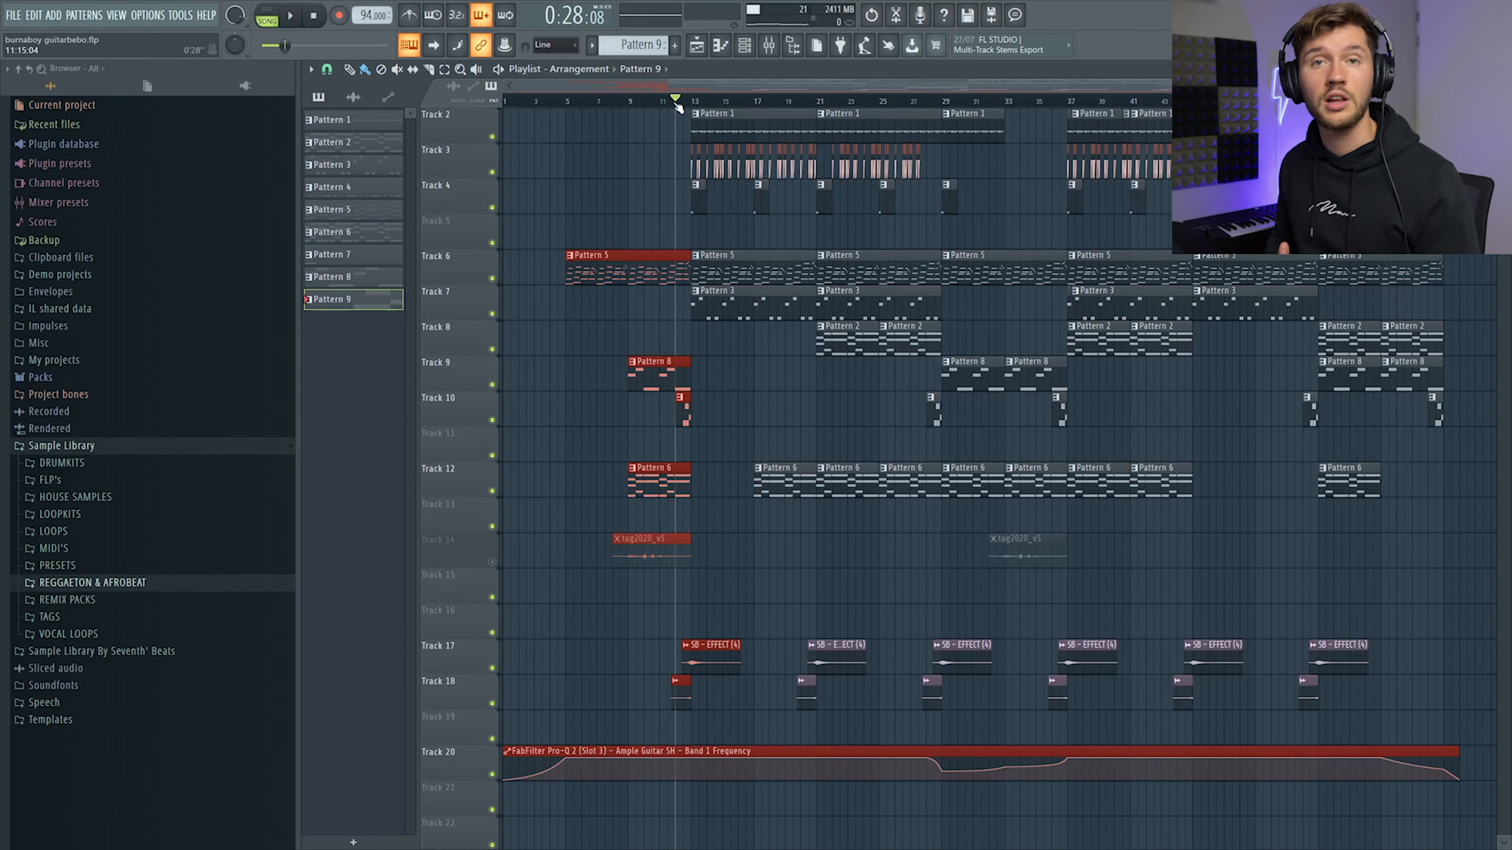
- Play the transition from bar 12, and play it again with only Track 17 and Track 18 active
key(space)
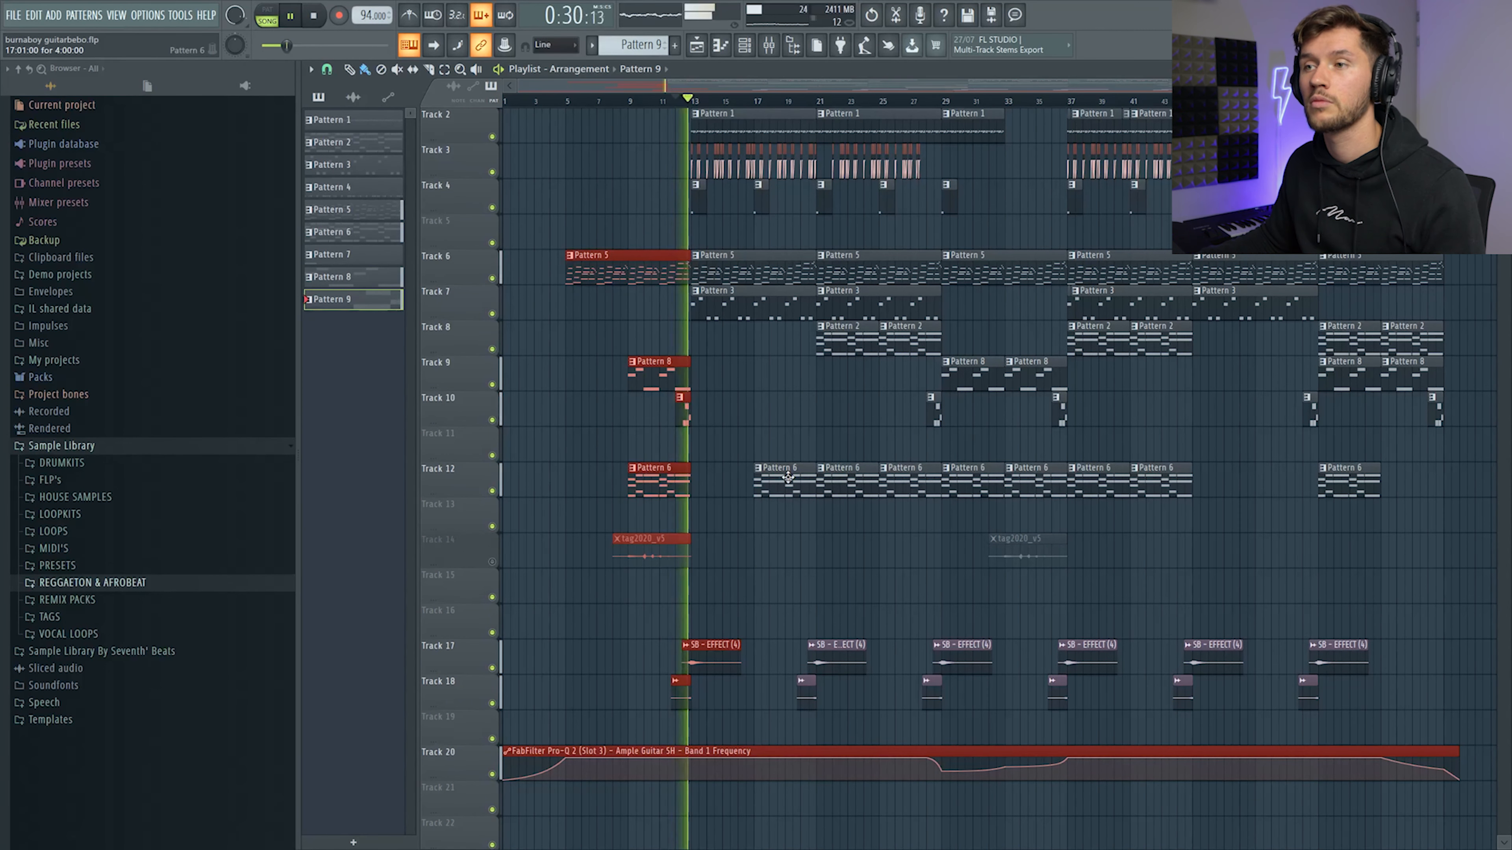
key(space)
right_click(492, 668)
click(492, 704)
key(space)
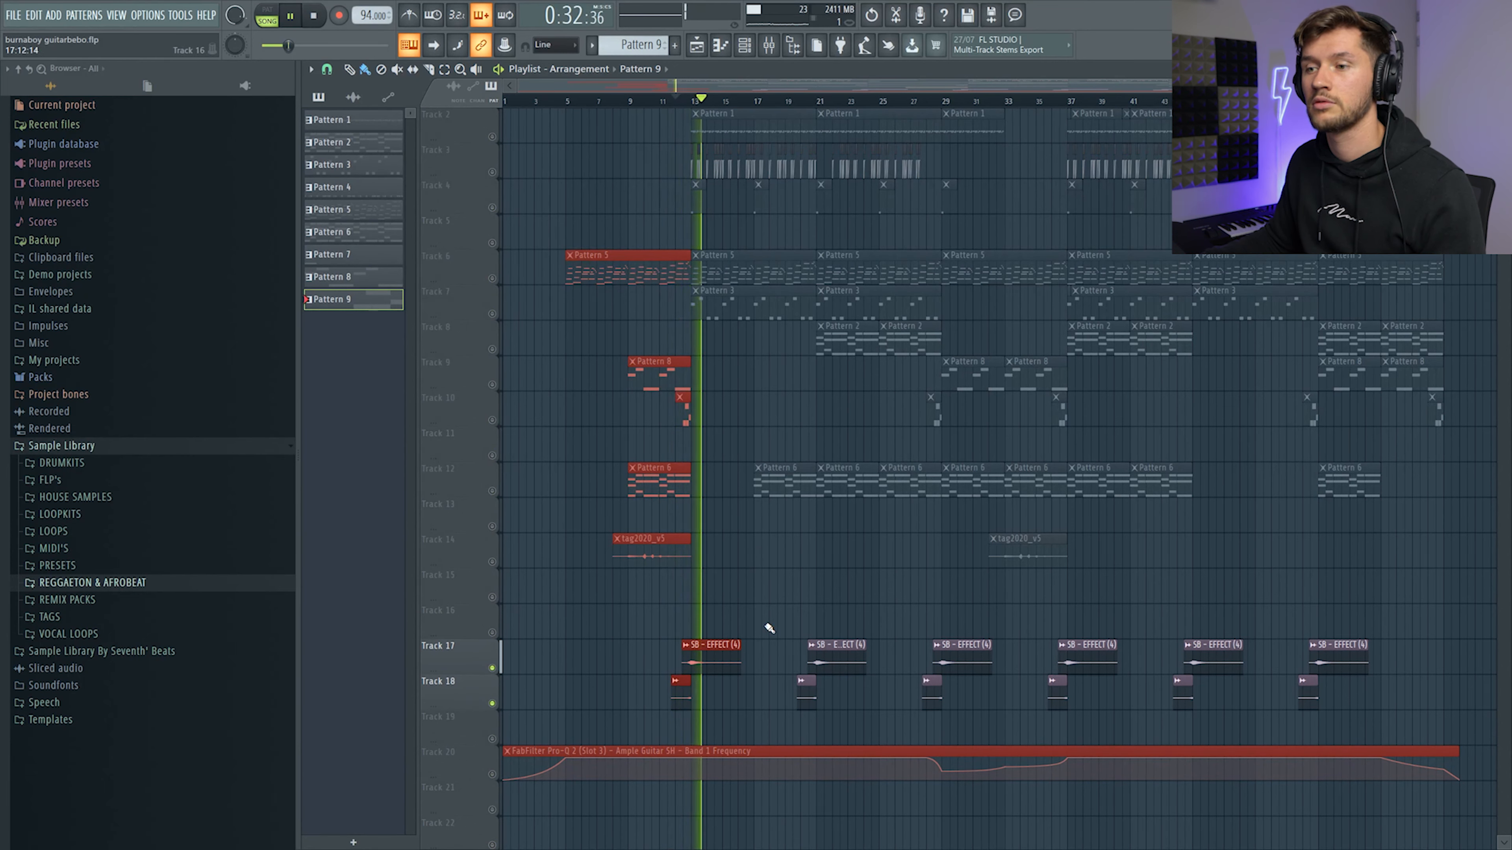
key(space)
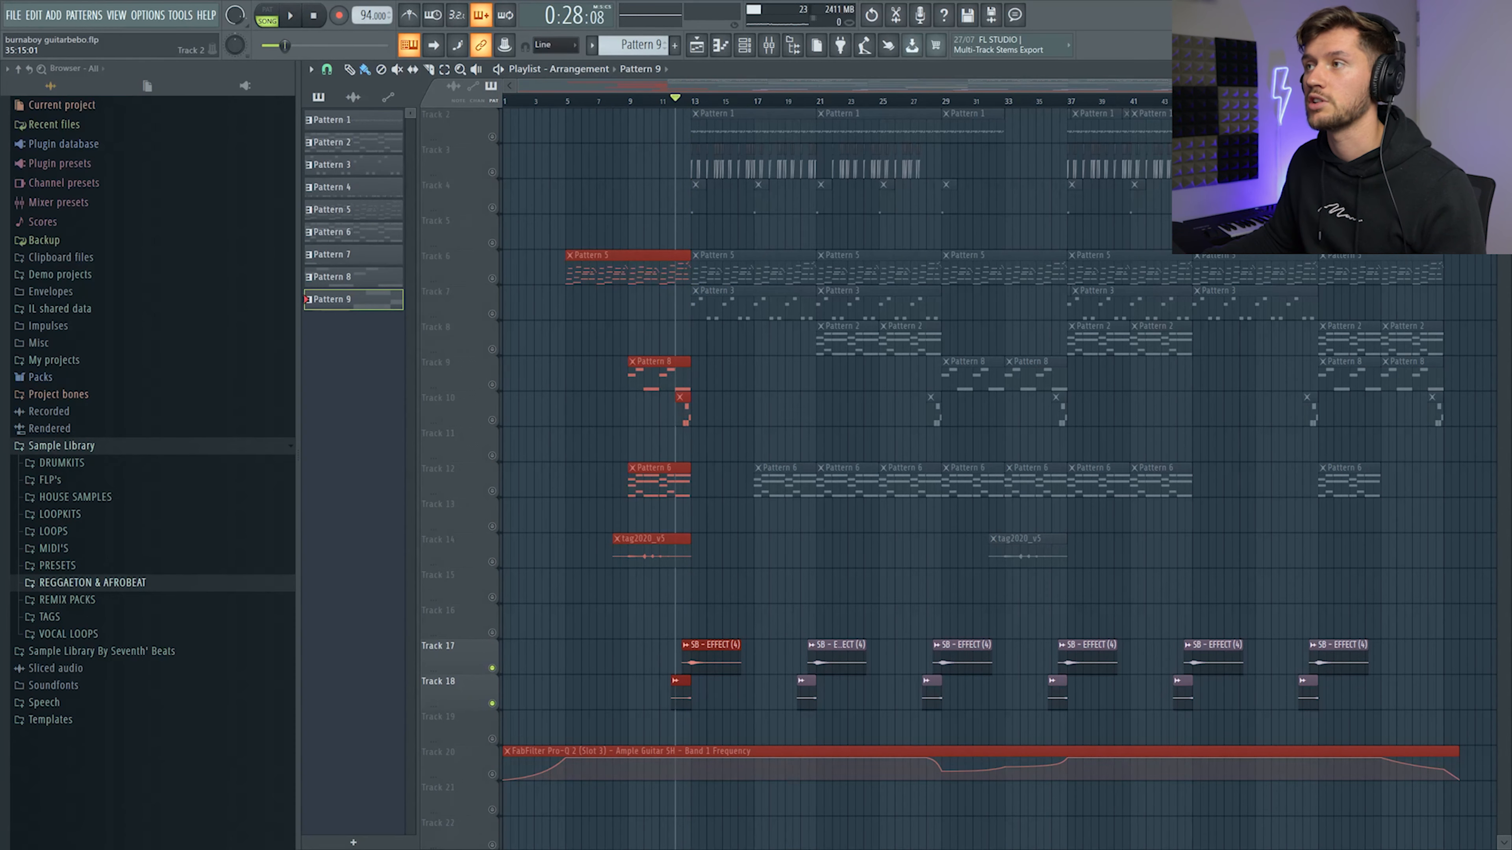
- Audition the SB - EFFECT (5) and SB - EFFECT (4) clips around bar 13 and turn Track 18 back on
scroll(676, 685, up, 5)
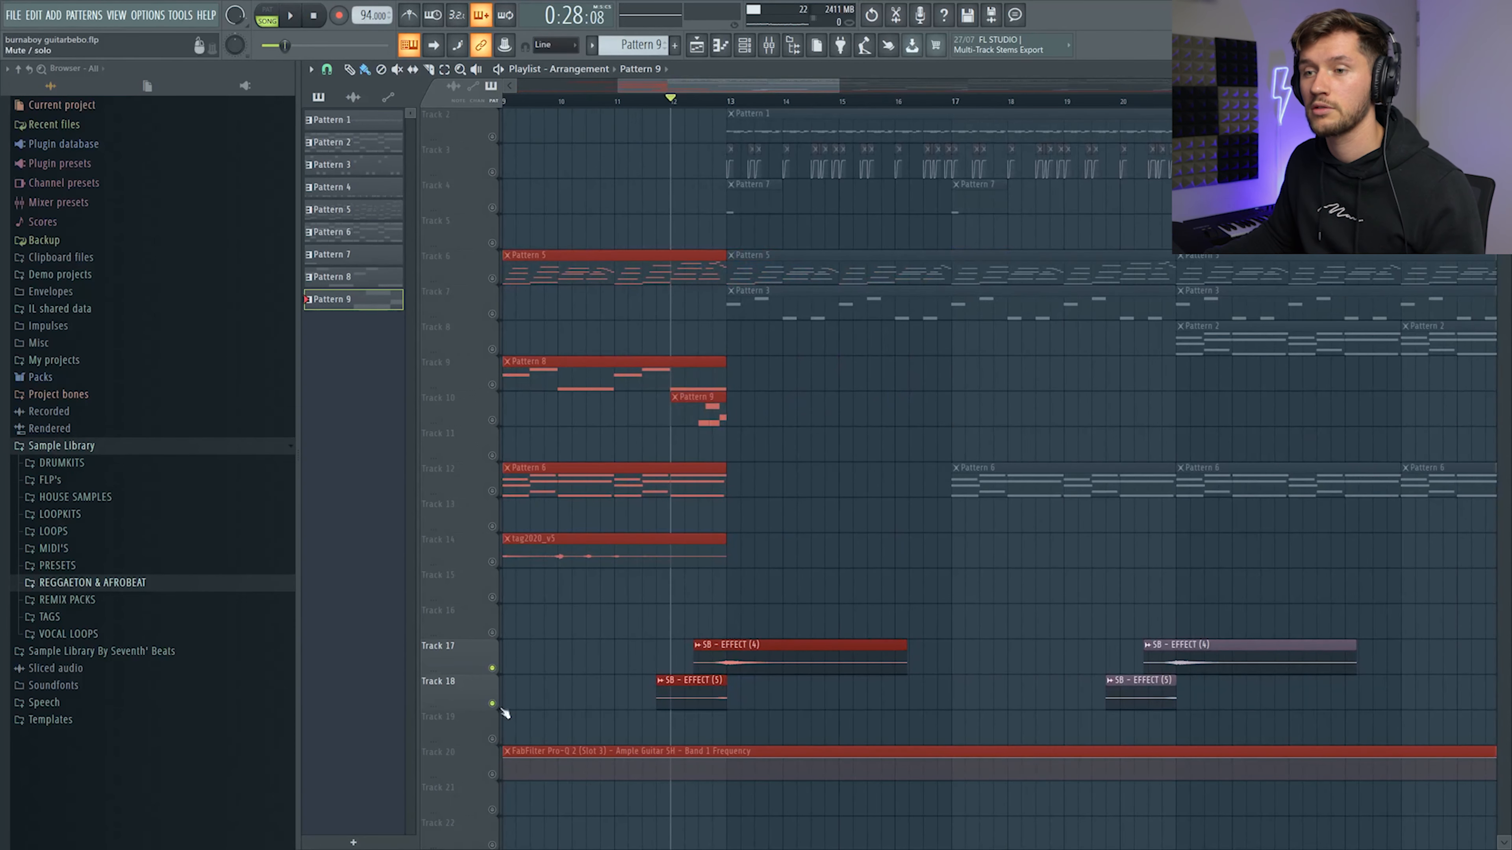
key(space)
key(space)
key(space)
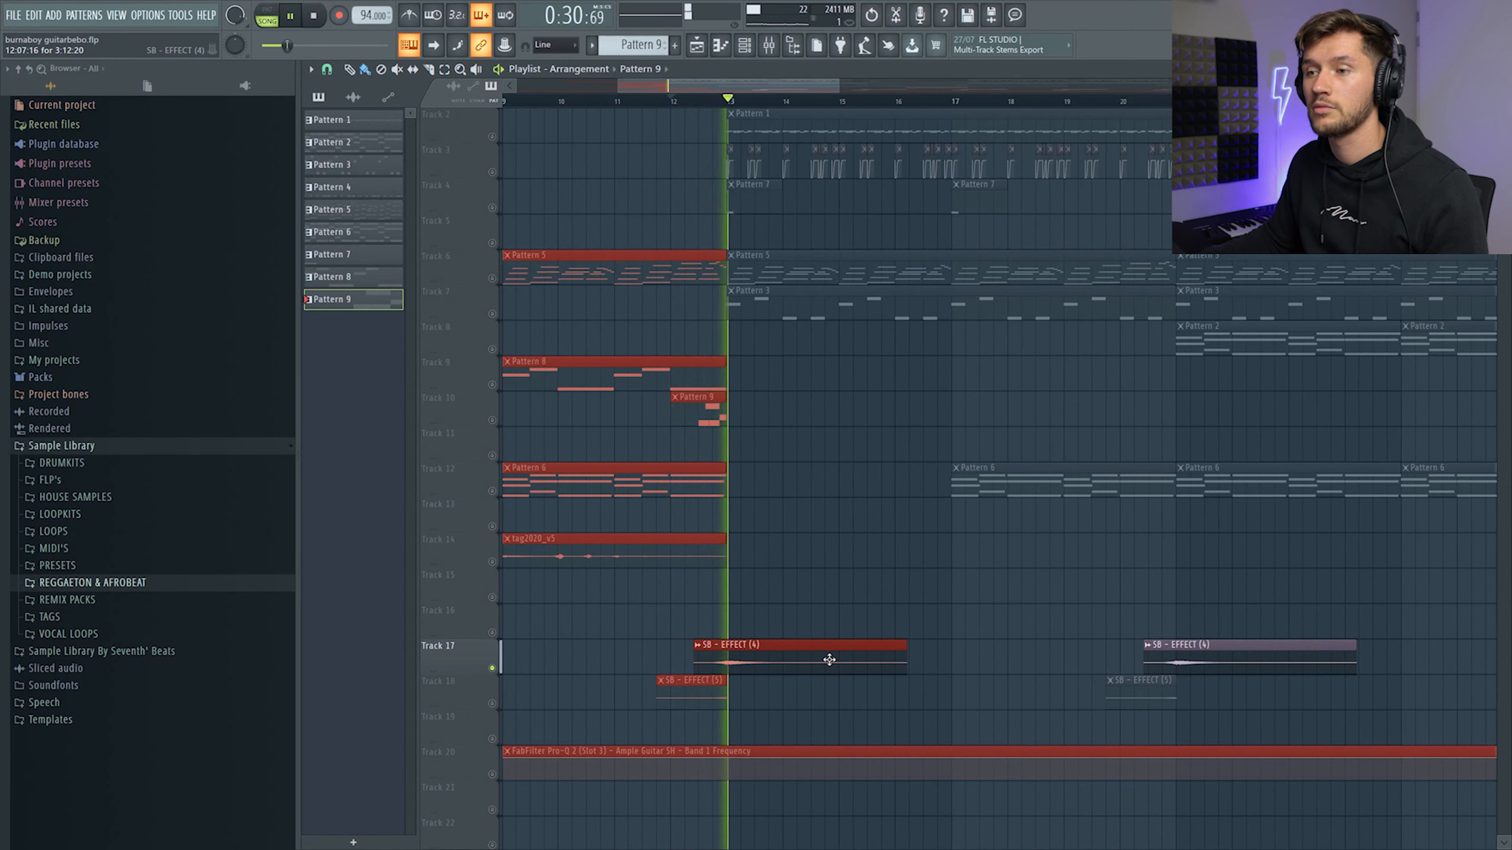
key(space)
click(493, 705)
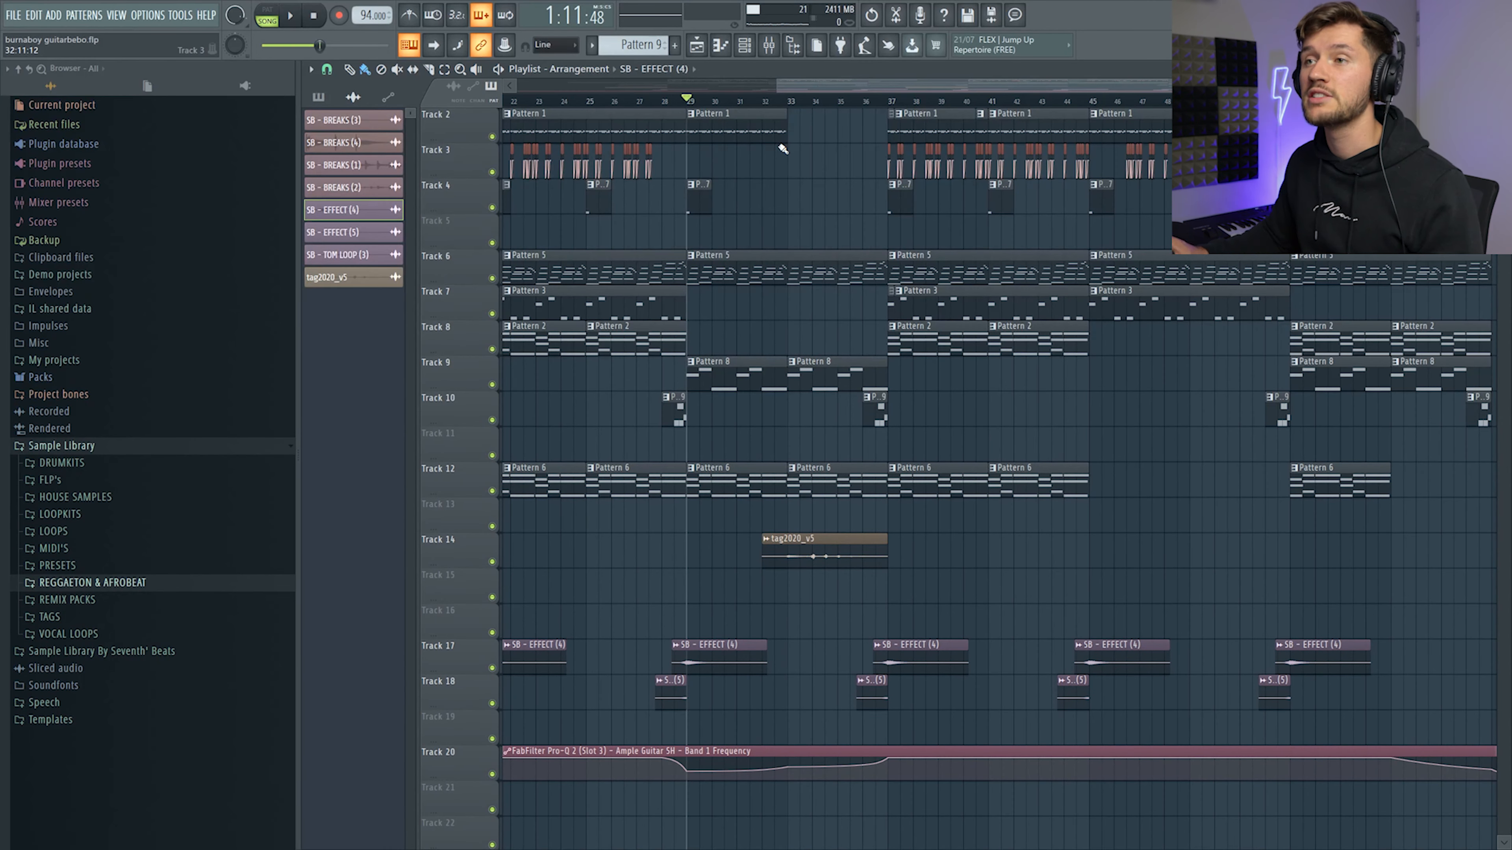
- Play the arrangement from bar 29, viewing the guitar's automated FabFilter Pro-Q 2, and restart playback from bar 45
key(space)
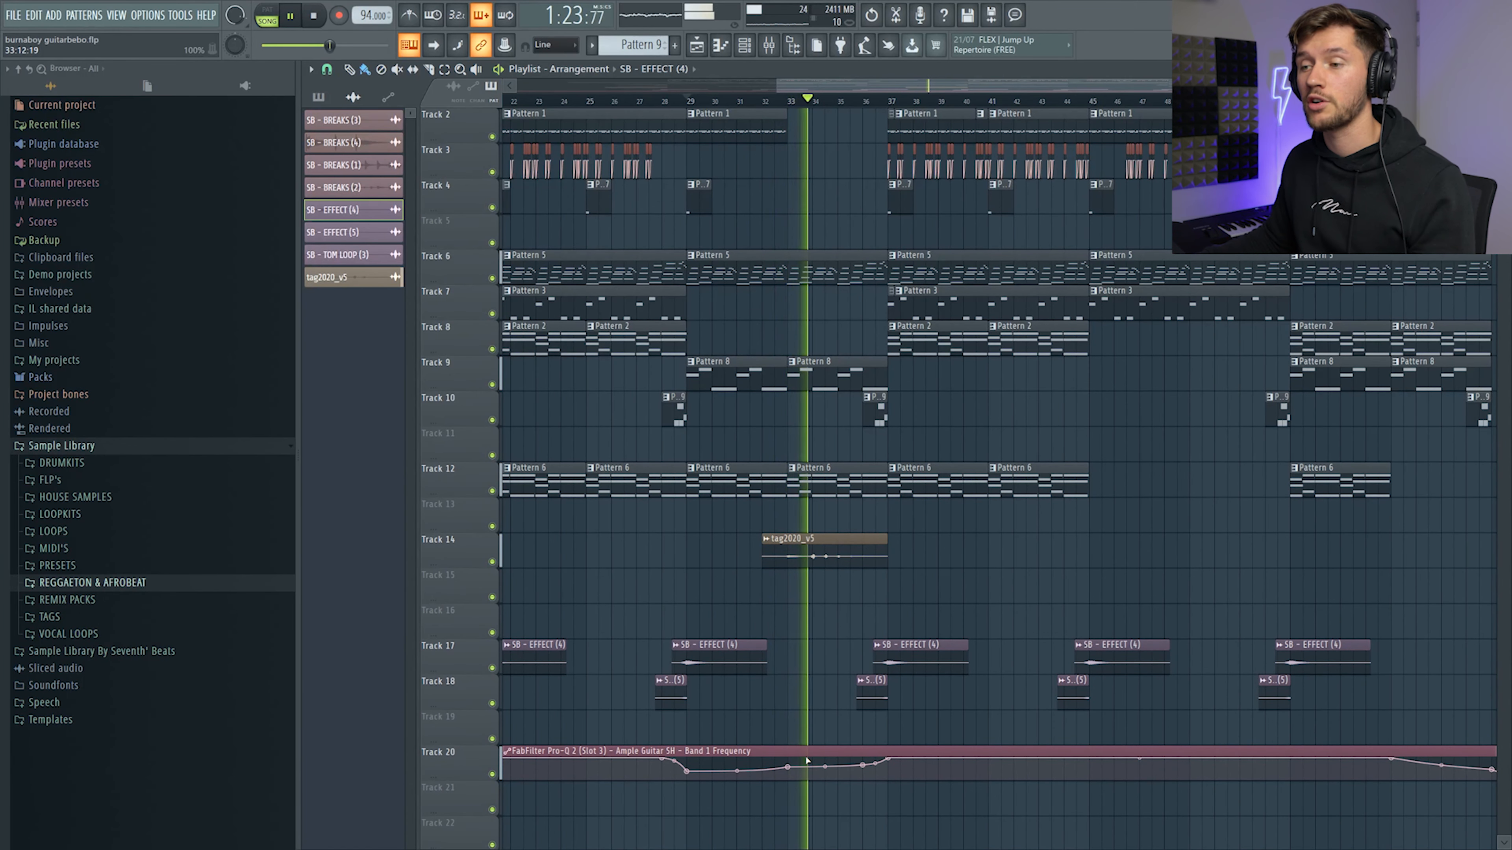
key(F9)
click(1208, 398)
click(828, 73)
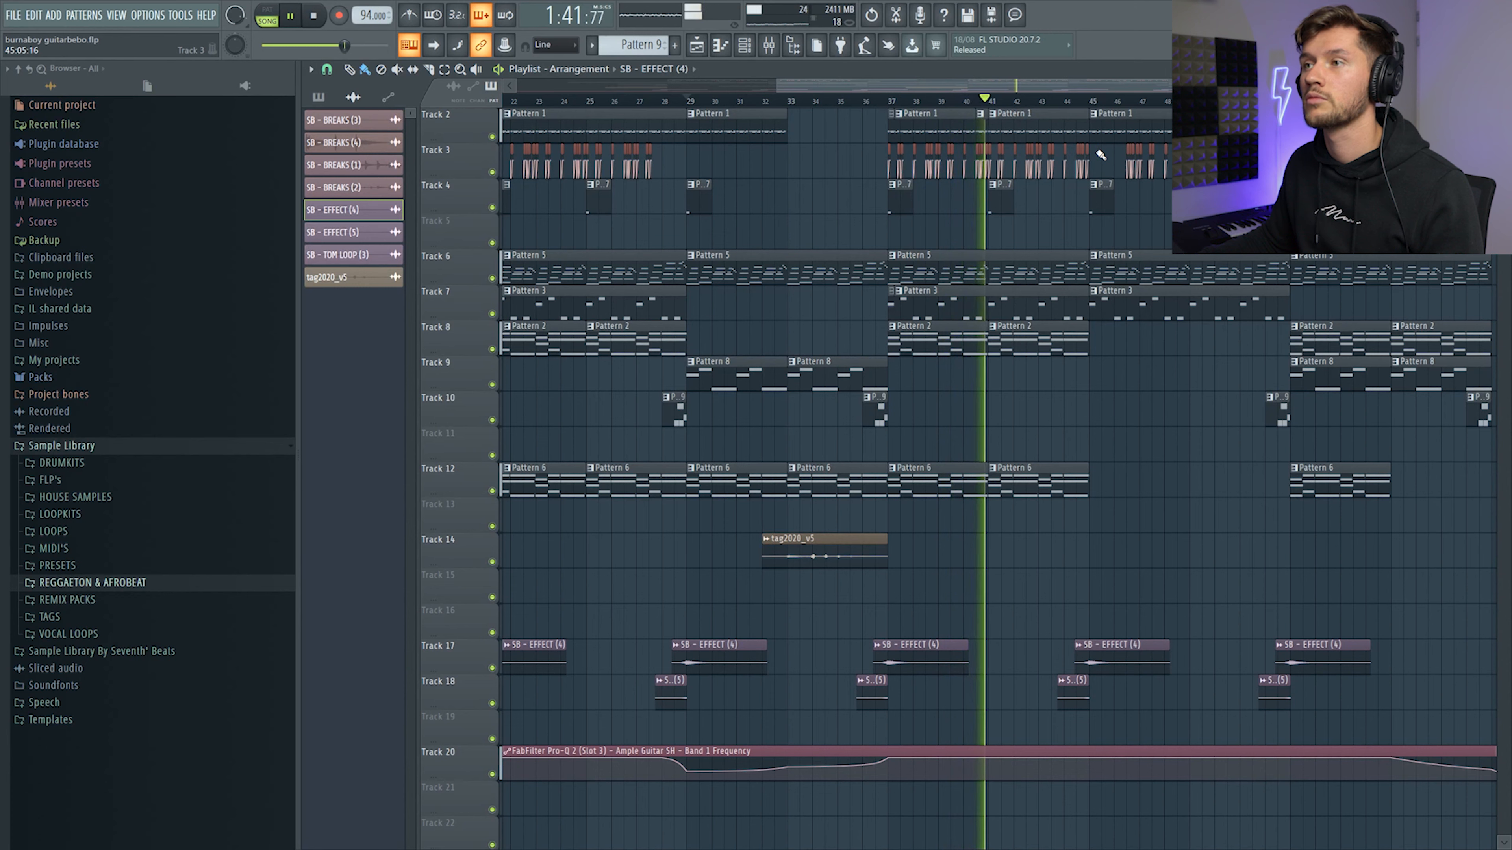
key(space)
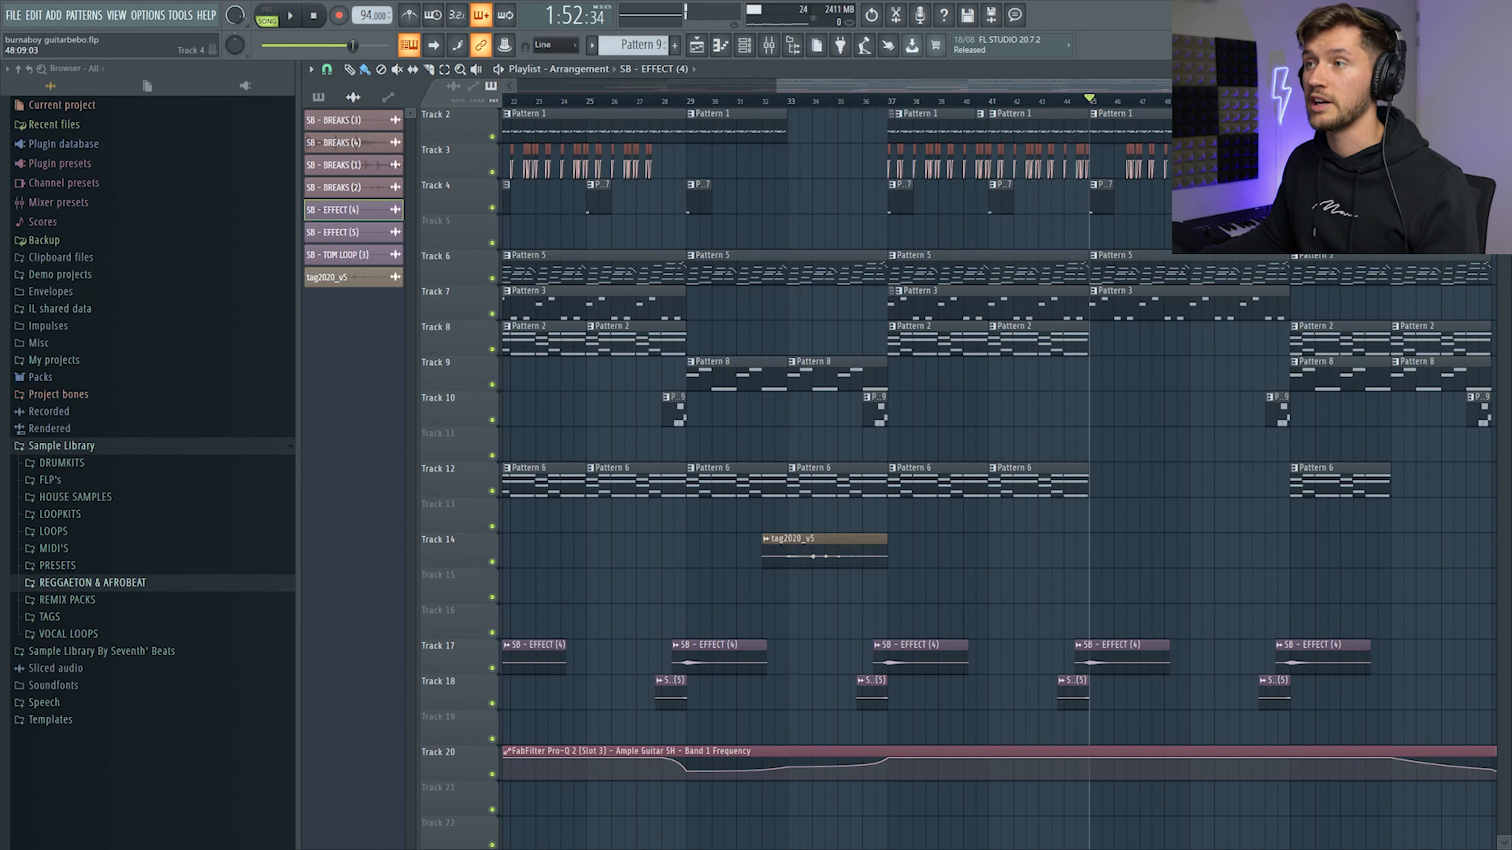
key(space)
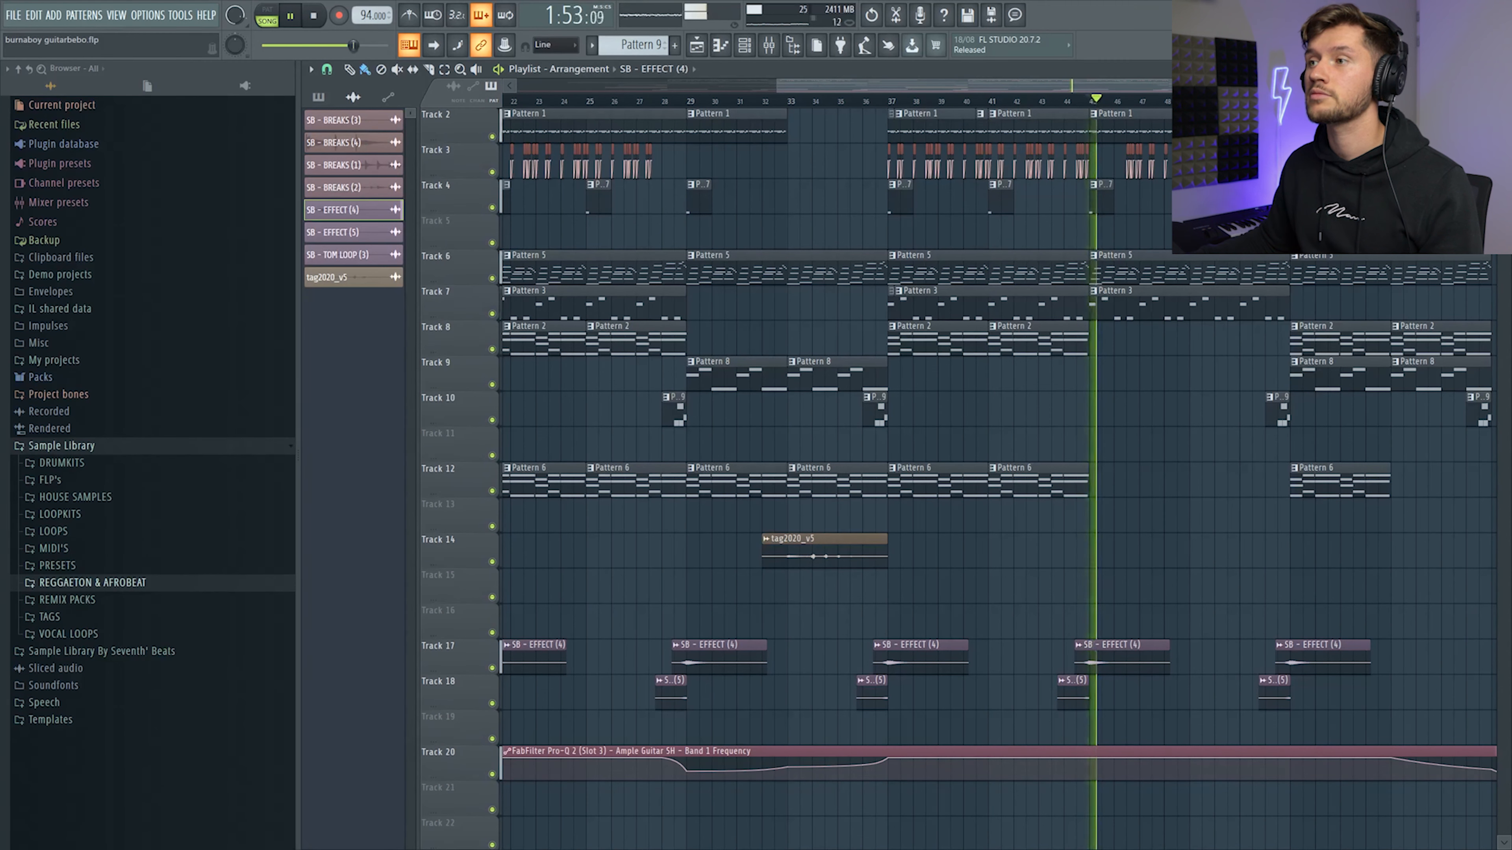